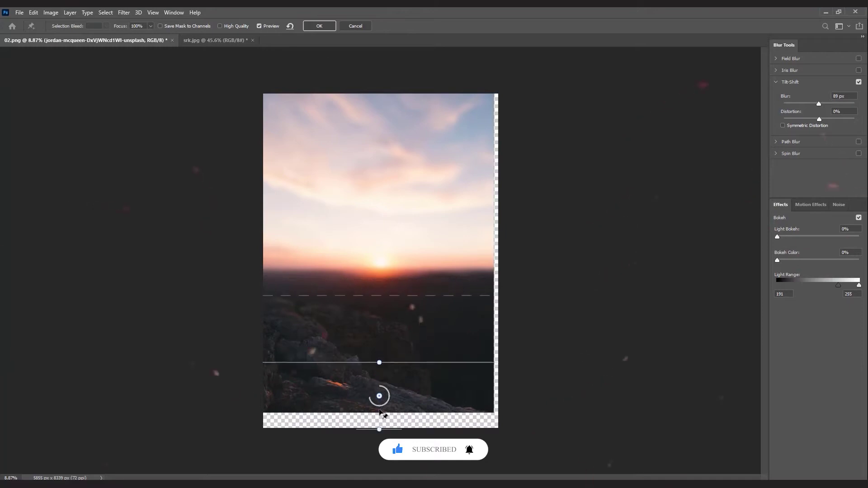
# Move the Tilt-Shift focus band below the image and apply it with 53 px blur and 7% light bokeh
pyautogui.scroll(-5, 396, 331)
pyautogui.hotkey('ctrl', '-')
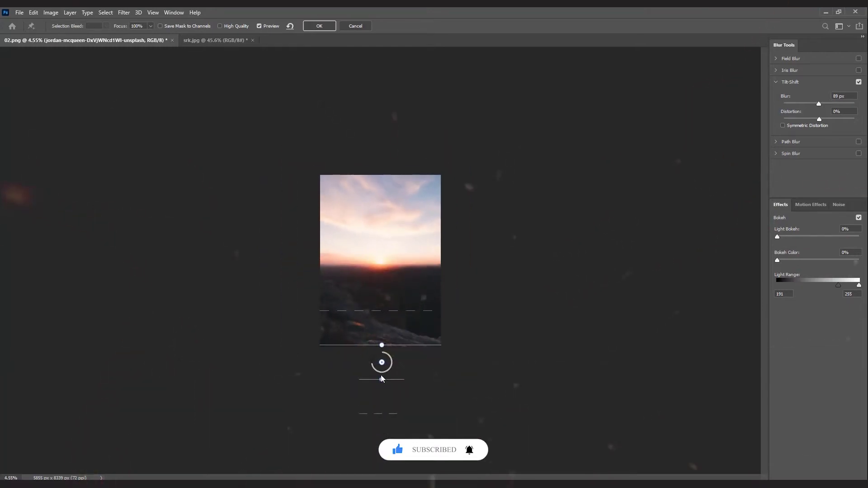
pyautogui.moveTo(373, 366); pyautogui.dragTo(378, 401)
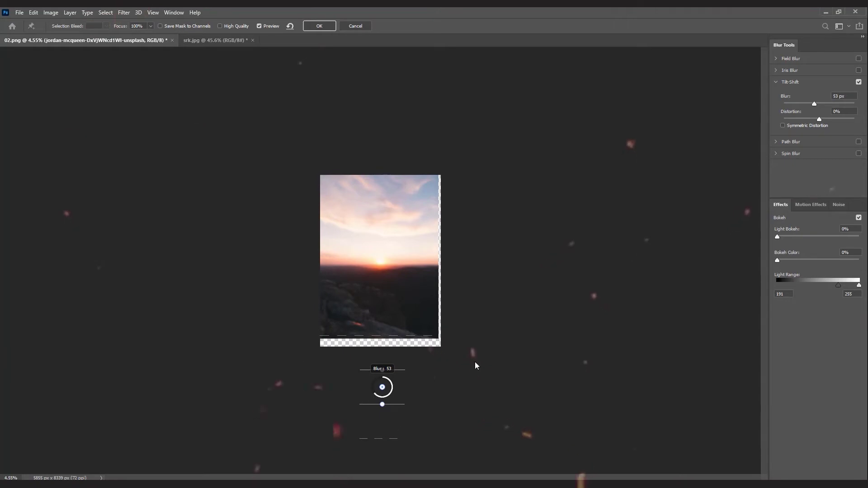
pyautogui.moveTo(812, 235); pyautogui.dragTo(785, 239)
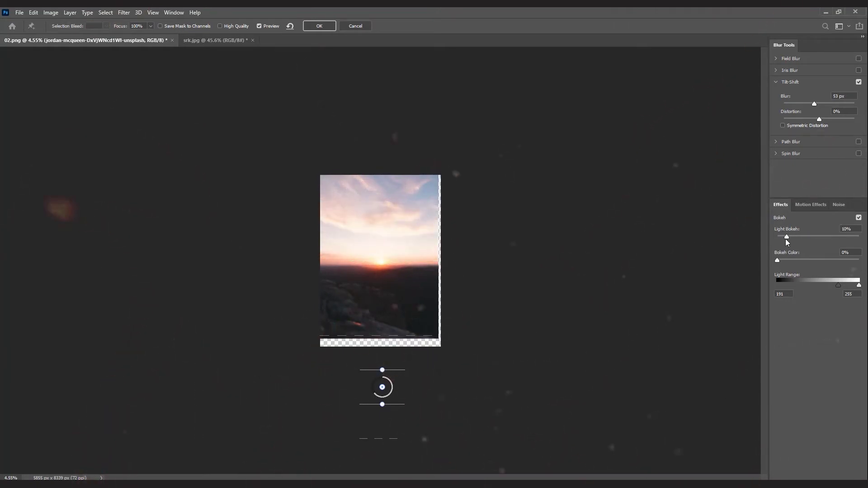
pyautogui.click(319, 26)
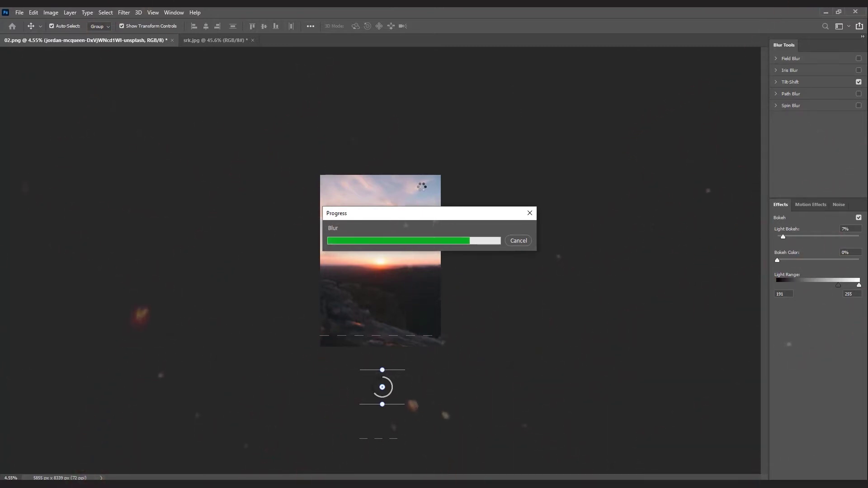
# Apply a Camera Raw Filter to the sunset layer with Exposure +0.05, Highlights -94, Shadows -13, Texture +94 and Clarity +21
pyautogui.scroll(3, 389, 230)
pyautogui.click(124, 12)
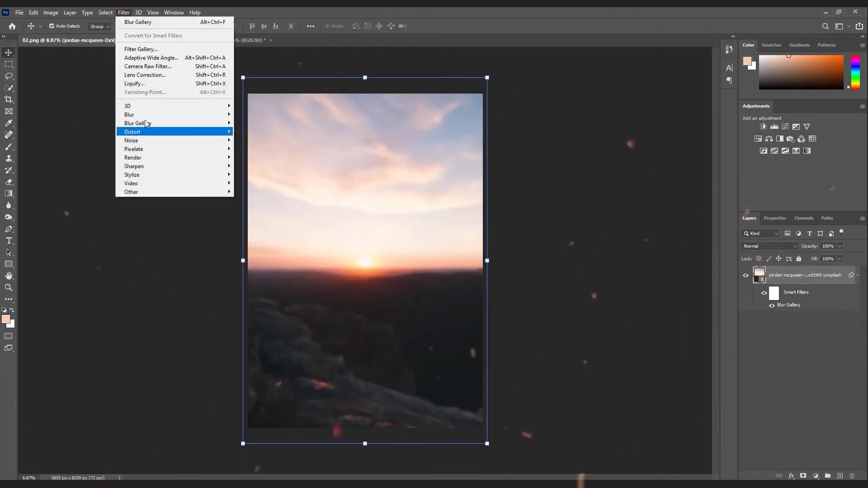
pyautogui.click(156, 66)
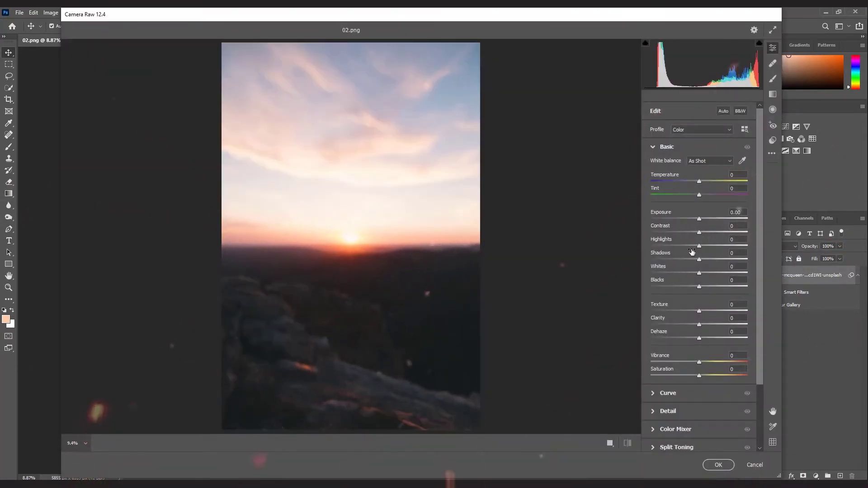
pyautogui.moveTo(699, 247); pyautogui.dragTo(659, 249)
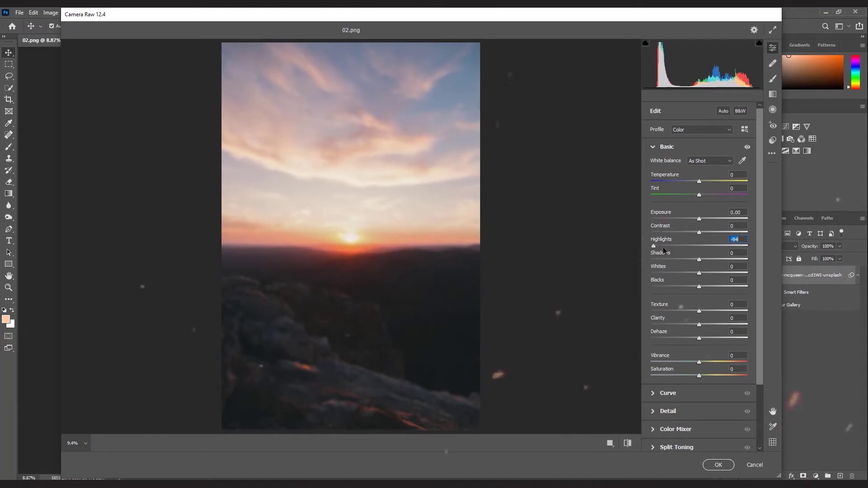
pyautogui.moveTo(700, 216); pyautogui.dragTo(701, 217)
pyautogui.moveTo(695, 261); pyautogui.dragTo(691, 261)
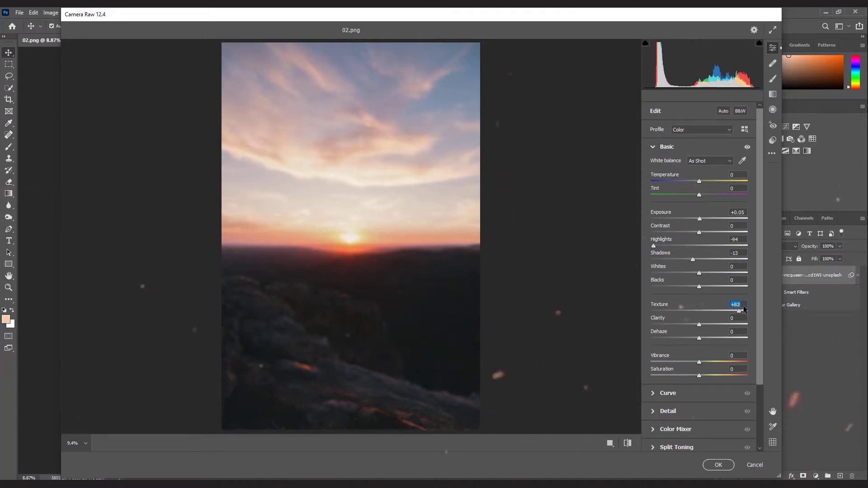
pyautogui.moveTo(698, 325); pyautogui.dragTo(710, 327)
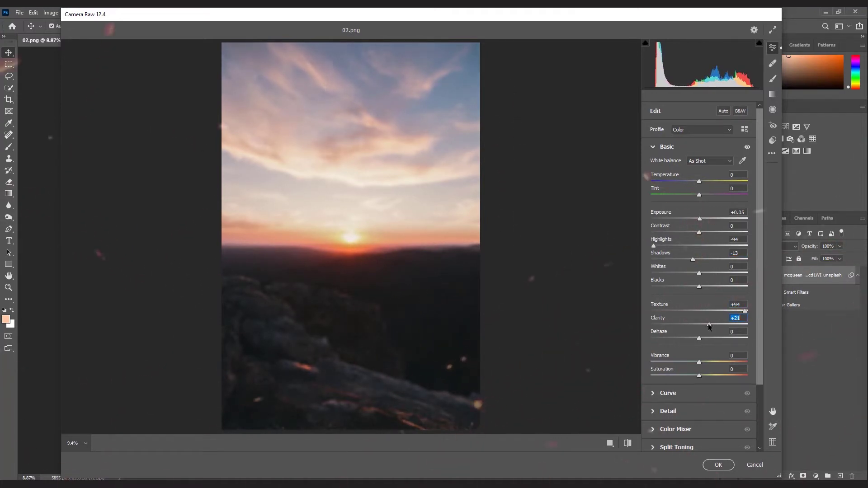
pyautogui.click(718, 465)
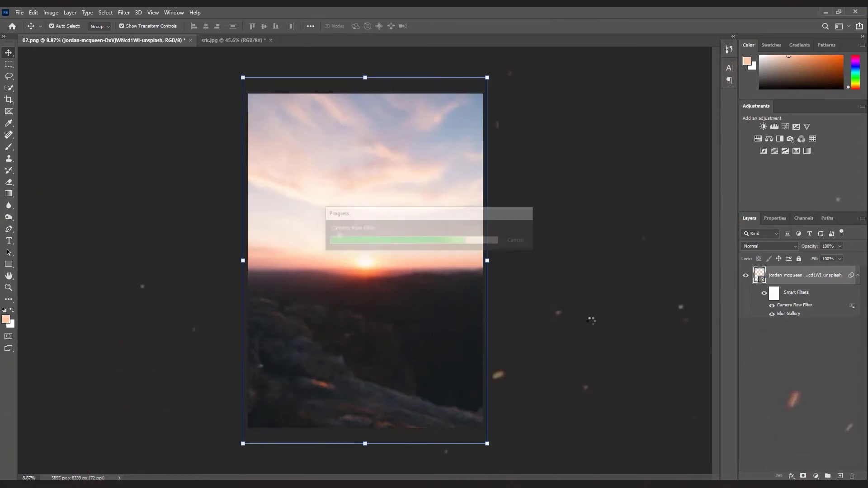
pyautogui.click(213, 74)
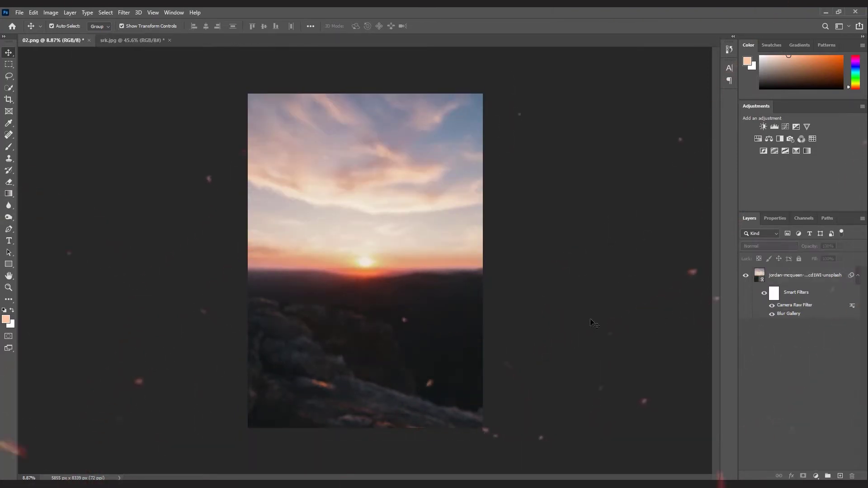
# Bring the couple cutout from srk.jpg into 02.png as a layer above the sunset background
pyautogui.click(154, 41)
pyautogui.click(742, 286)
pyautogui.click(742, 286)
pyautogui.moveTo(375, 226); pyautogui.dragTo(417, 275)
pyautogui.press('Return')
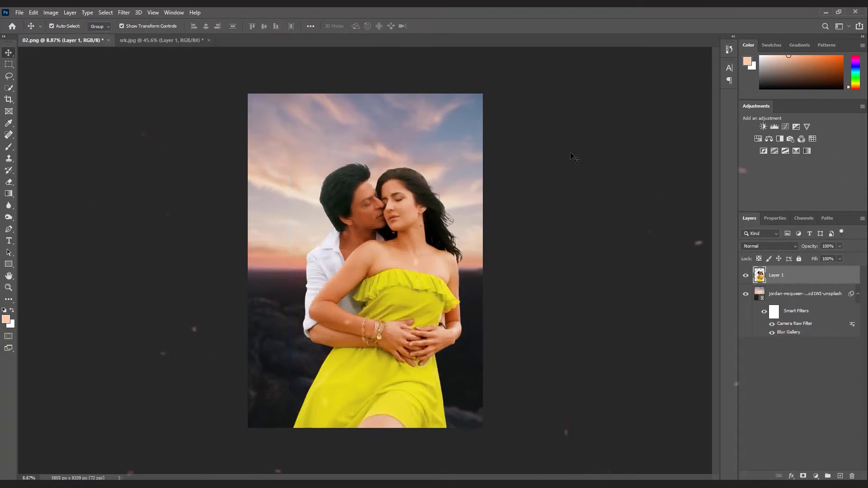
# Enlarge the couple cutout slightly and place it centrally, with the dress running off the canvas's lower edge
pyautogui.hotkey('ctrl', '-')
pyautogui.moveTo(440, 290); pyautogui.dragTo(463, 271)
pyautogui.click(9, 53)
pyautogui.click(239, 146)
pyautogui.moveTo(419, 222); pyautogui.dragTo(418, 225)
pyautogui.moveTo(442, 296); pyautogui.dragTo(436, 297)
pyautogui.press('Return')
pyautogui.moveTo(388, 262); pyautogui.dragTo(388, 264)
pyautogui.hotkey('ctrl', 't')
pyautogui.moveTo(437, 298); pyautogui.dragTo(383, 262)
pyautogui.click(6, 48)
pyautogui.click(517, 292)
pyautogui.scroll(4, 542, 315)
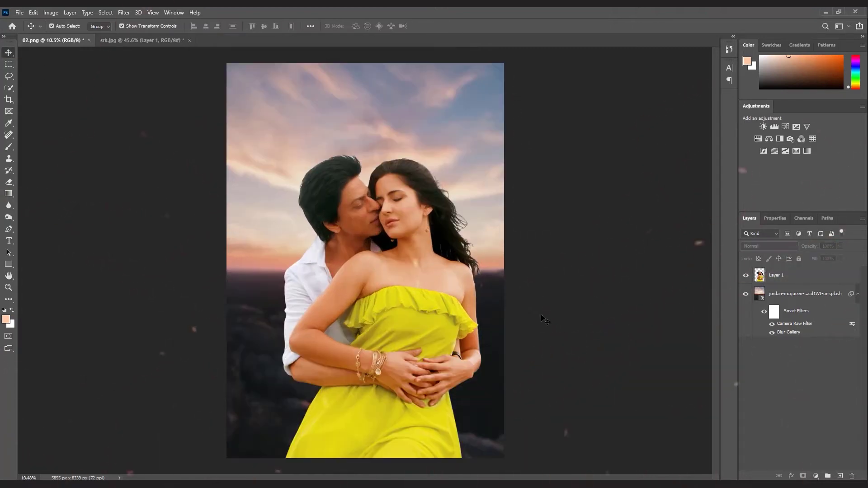
# Erase the leftover background fringe along the woman's shoulder and outer arm on Layer 1
pyautogui.scroll(10, 534, 317)
pyautogui.click(227, 237)
pyautogui.click(8, 181)
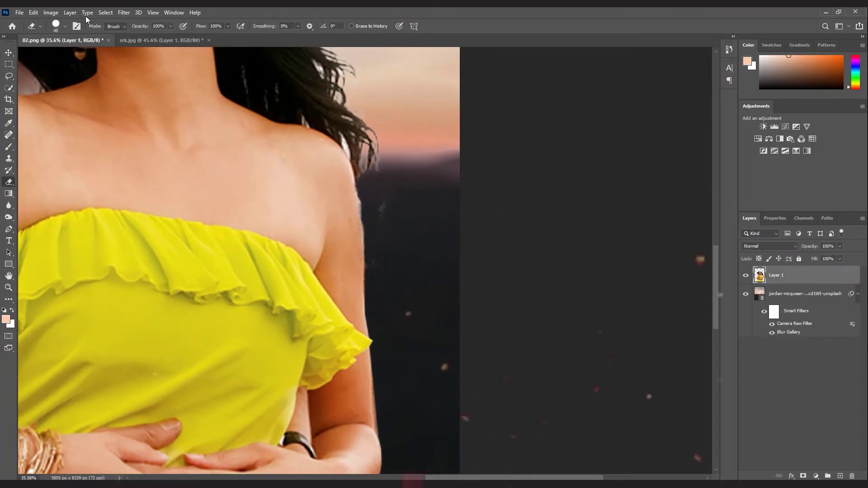
pyautogui.scroll(3, 383, 274)
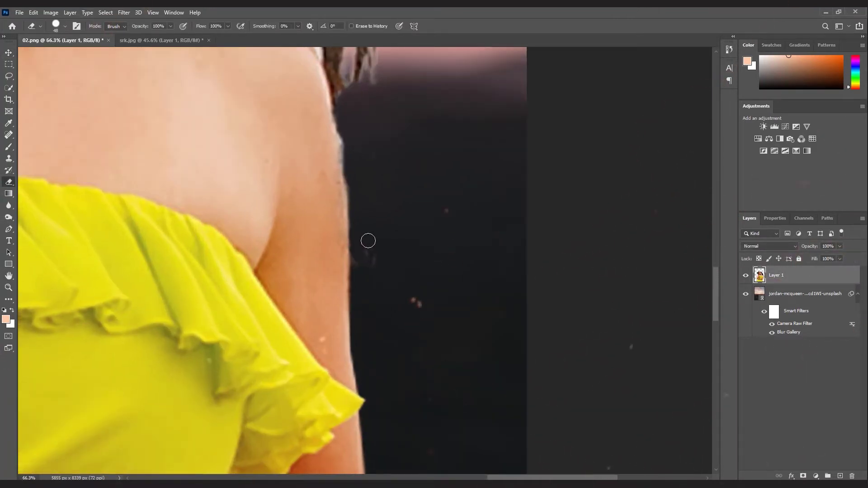
pyautogui.scroll(-3, 387, 227)
pyautogui.scroll(3, 385, 202)
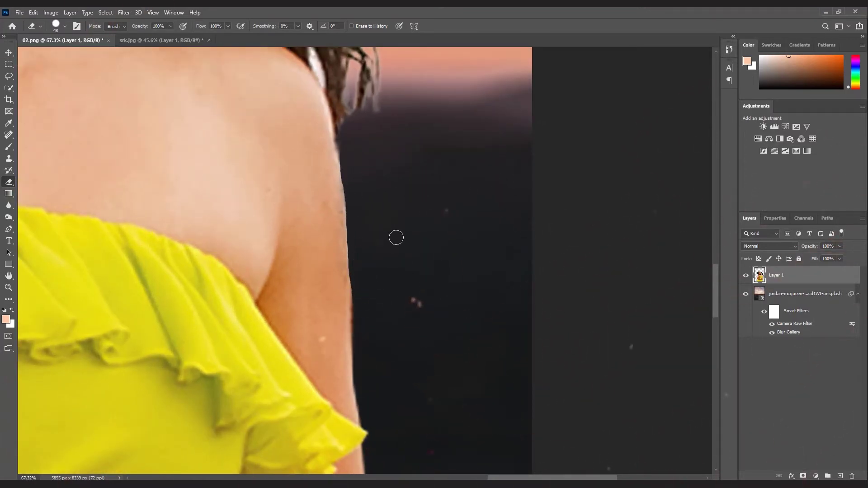
pyautogui.scroll(-6, 420, 143)
pyautogui.scroll(5, 402, 312)
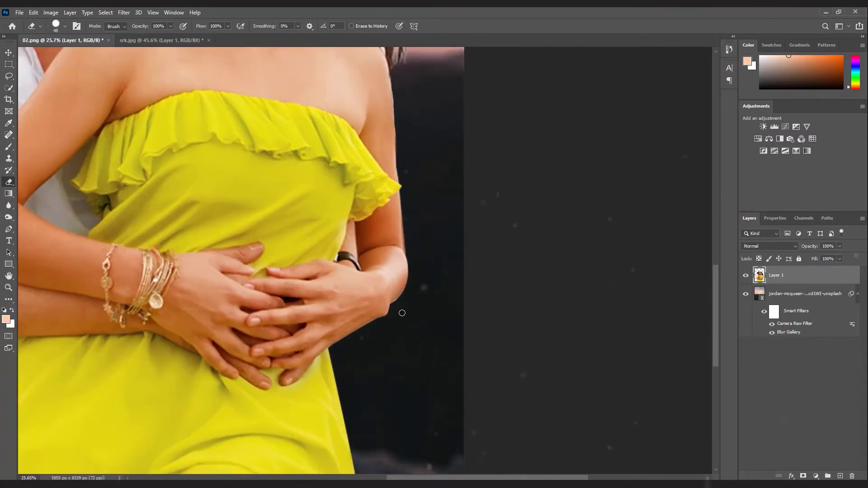
pyautogui.scroll(-7, 387, 304)
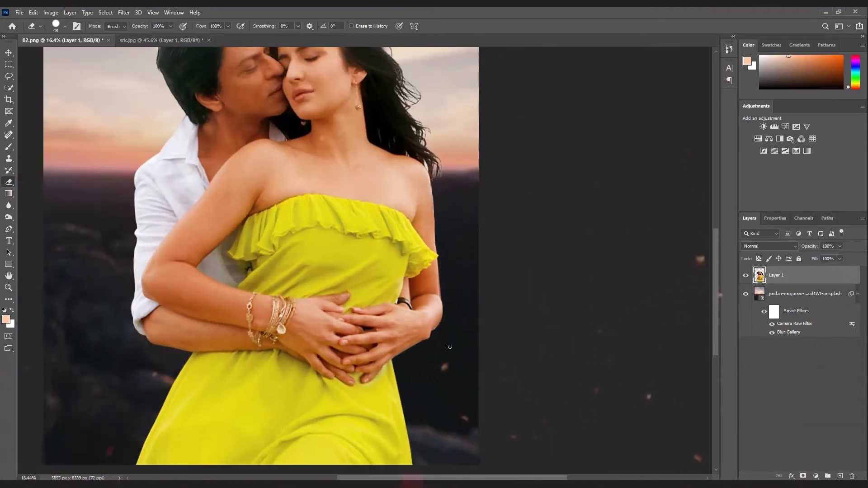
# Switch the eraser to a soft round brush and clean the fringe around the man's hair and forehead
pyautogui.scroll(7, 344, 167)
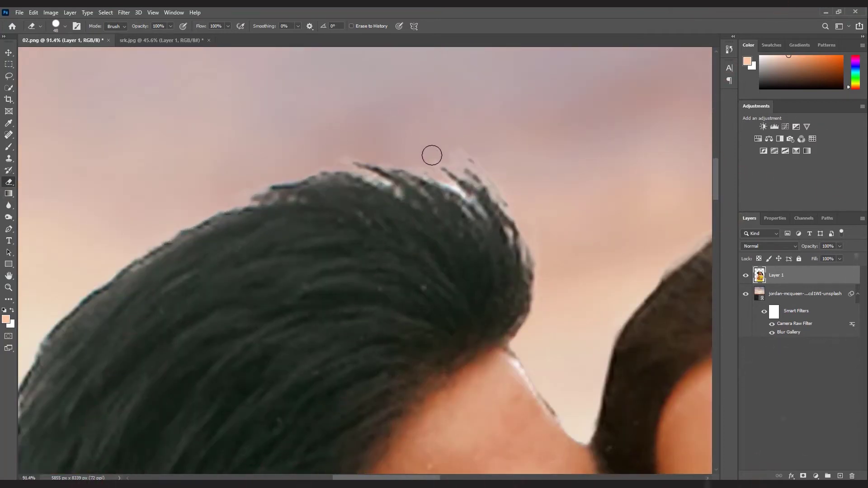
pyautogui.click(58, 24)
pyautogui.click(52, 74)
pyautogui.click(478, 150)
pyautogui.scroll(-4, 417, 153)
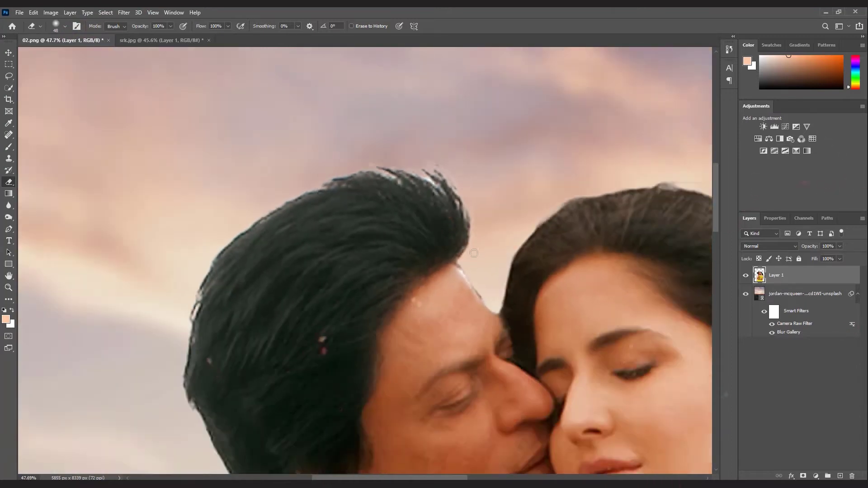
pyautogui.scroll(5, 498, 335)
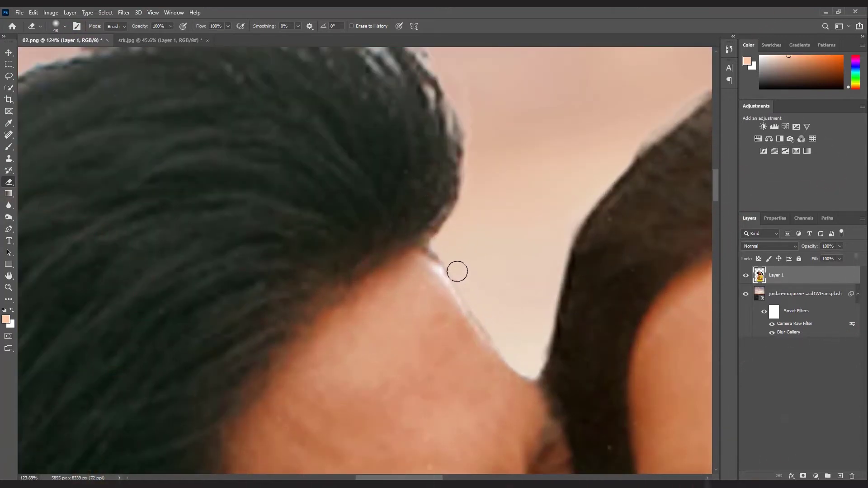
pyautogui.scroll(-5, 457, 272)
pyautogui.scroll(3, 428, 202)
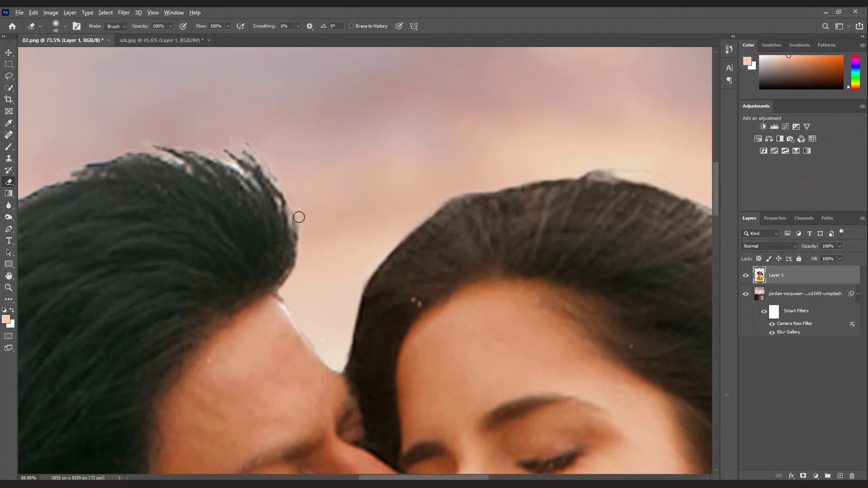
# Erase the stray light hairs and fringe along the crown of the woman's hair
pyautogui.scroll(-4, 300, 218)
pyautogui.scroll(4, 426, 196)
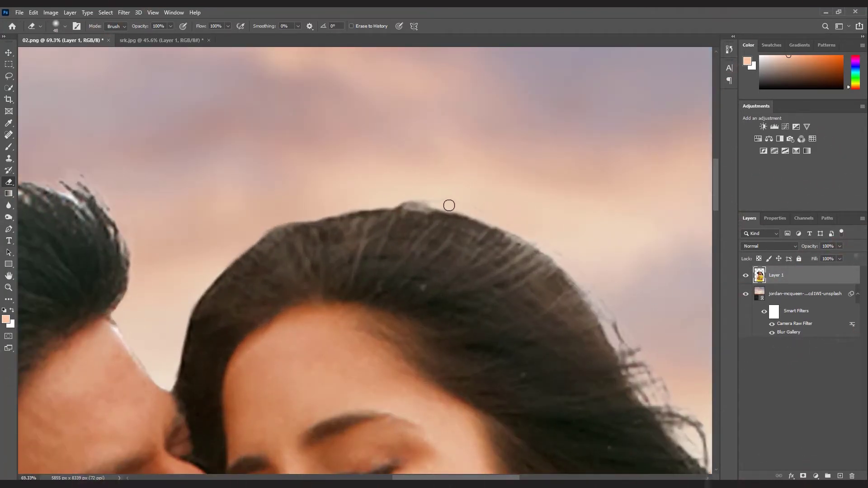
pyautogui.scroll(-4, 333, 182)
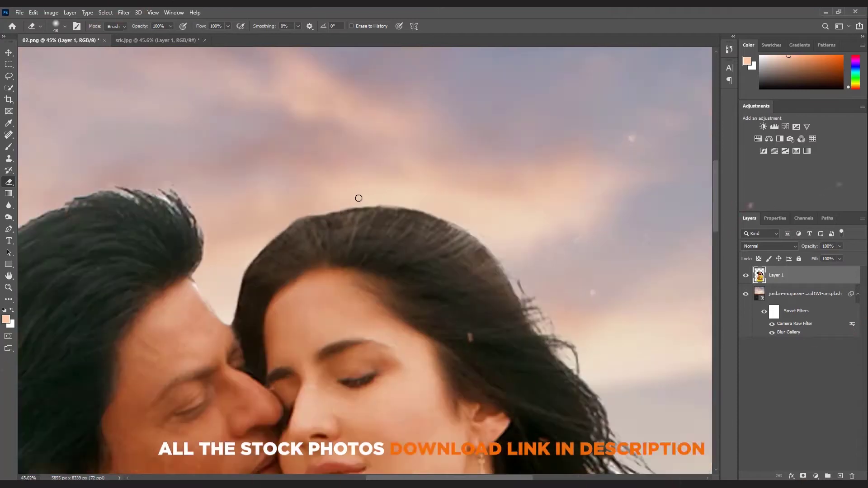
pyautogui.scroll(2, 484, 261)
pyautogui.scroll(2, 401, 200)
pyautogui.scroll(-8, 426, 207)
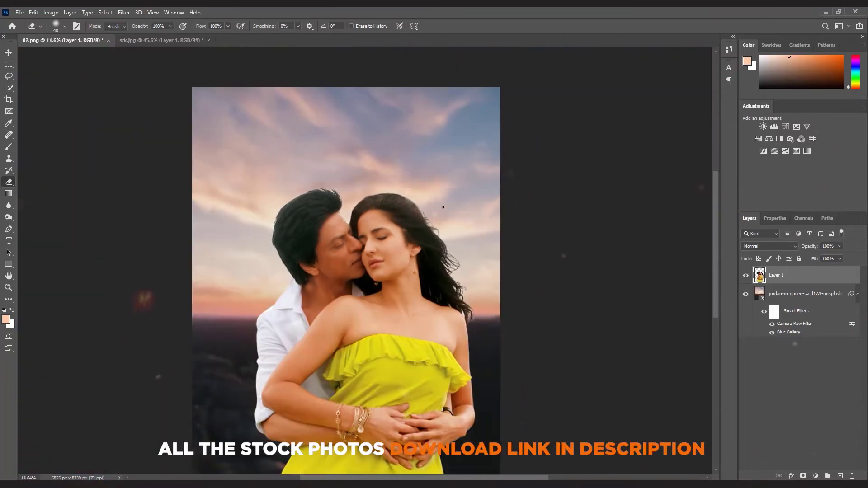
pyautogui.scroll(1, 468, 259)
# Duplicate Layer 1 and group the copy with the original layer
pyautogui.moveTo(778, 275); pyautogui.dragTo(840, 476)
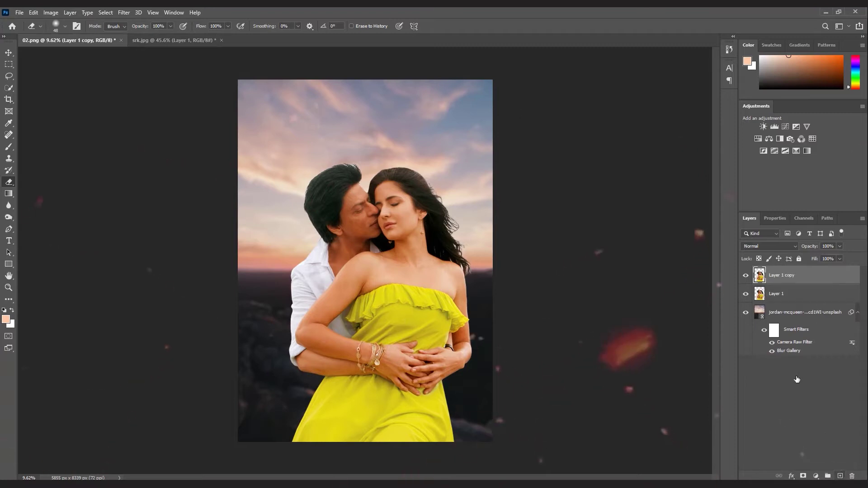
pyautogui.click(9, 53)
pyautogui.keyDown('shift'); pyautogui.click(794, 293); pyautogui.keyUp('shift')
pyautogui.hotkey('ctrl', 'g')
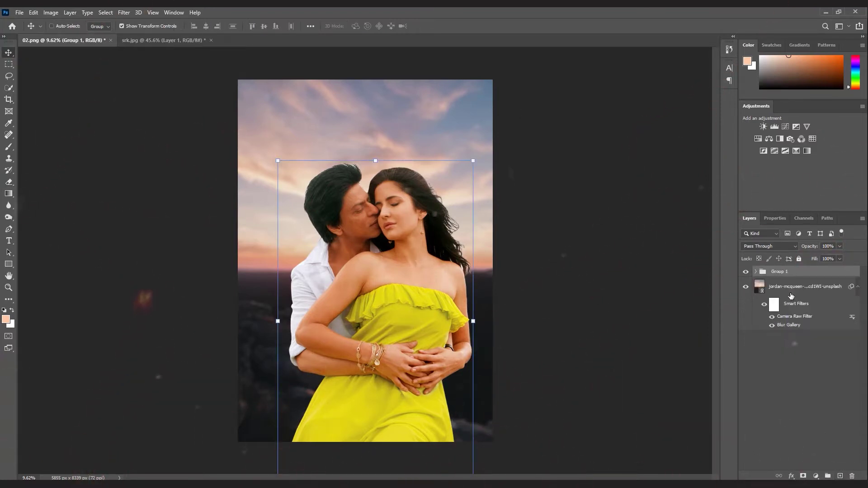
# Convert Group 1 to a smart object and rasterize it into an erasable layer
pyautogui.rightClick(793, 272)
pyautogui.click(756, 240)
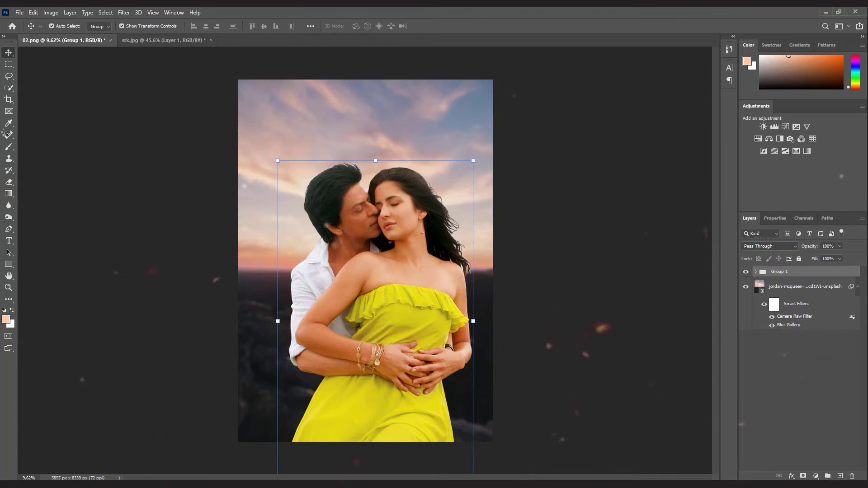
pyautogui.press('e')
pyautogui.scroll(5, 317, 163)
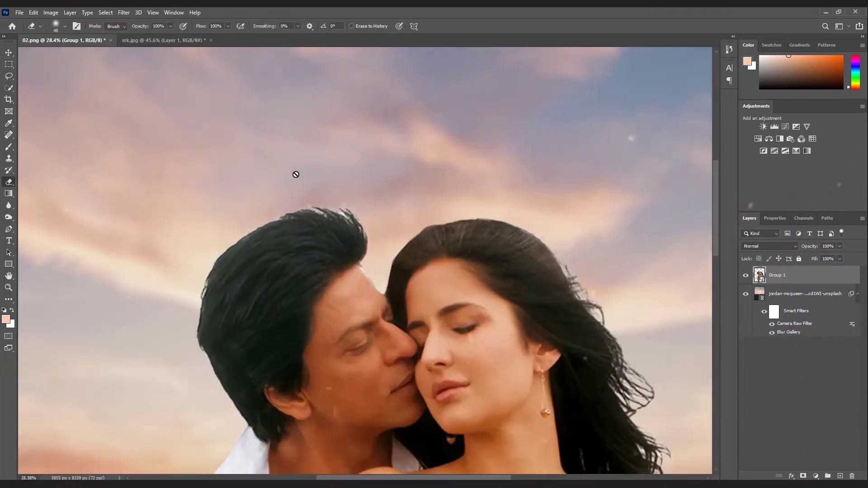
pyautogui.click(328, 199)
pyautogui.click(413, 192)
# Erase the remaining light fringe around the edge of the man's hair on the Group 1 layer
pyautogui.scroll(3, 388, 280)
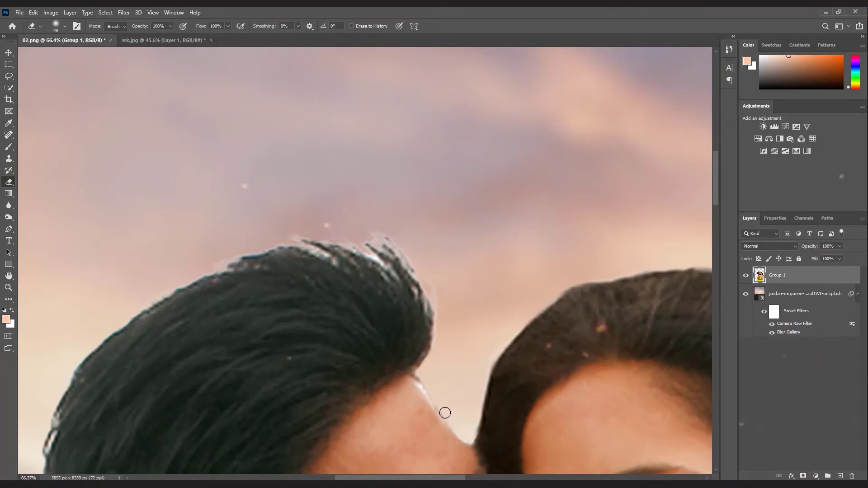
pyautogui.scroll(2, 354, 231)
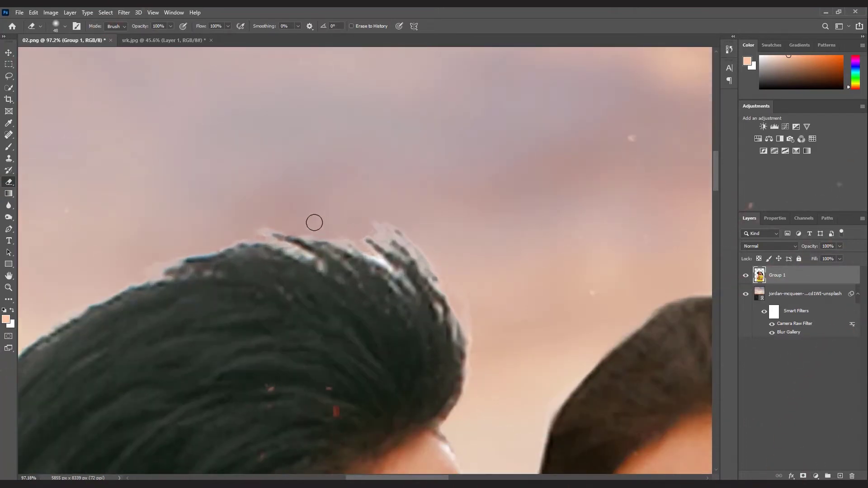
pyautogui.scroll(-5, 341, 198)
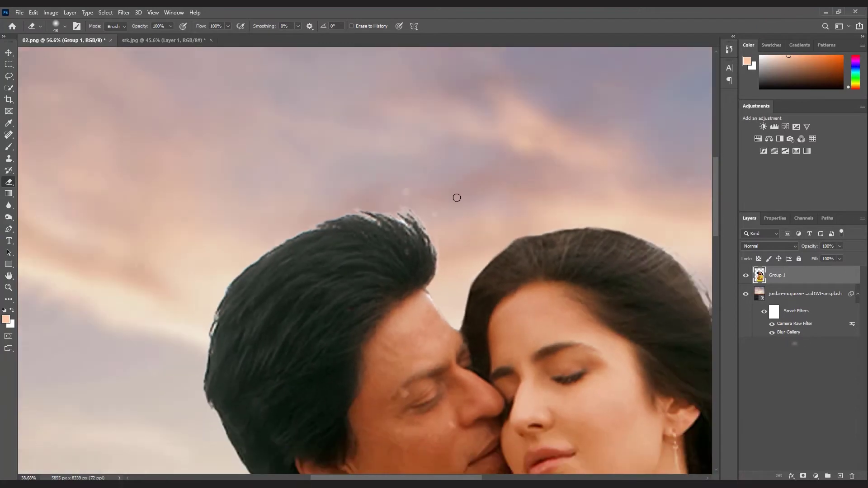
pyautogui.scroll(4, 332, 197)
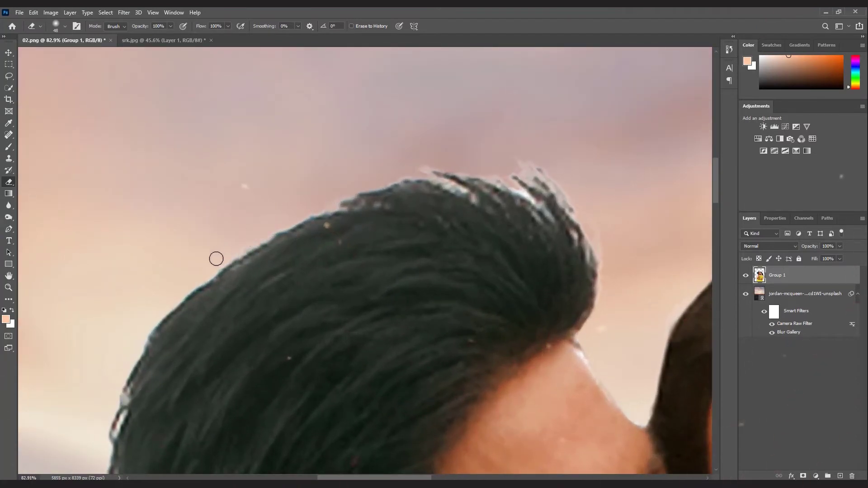
pyautogui.scroll(-5, 258, 226)
pyautogui.scroll(4, 357, 228)
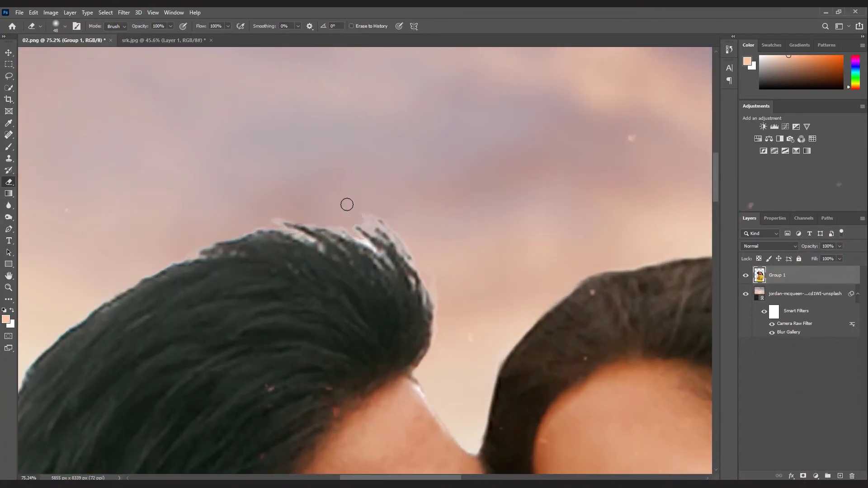
pyautogui.scroll(-4, 353, 203)
# Darken the light fringe along the man's and woman's hair on Group 1 with the Burn tool, using Midtones and 50% exposure
pyautogui.click(11, 207)
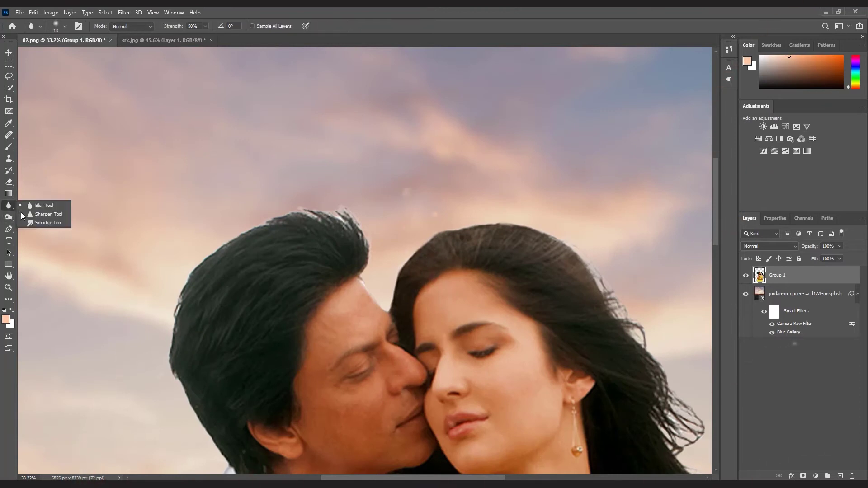
pyautogui.click(7, 221)
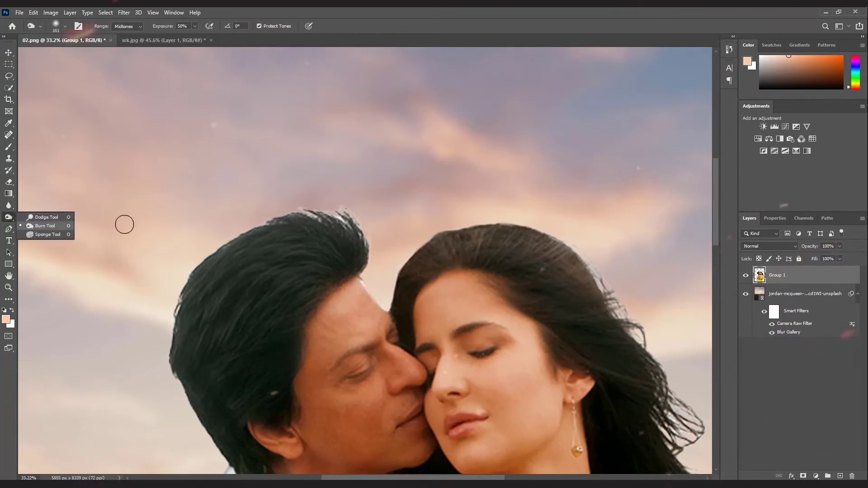
pyautogui.click(45, 218)
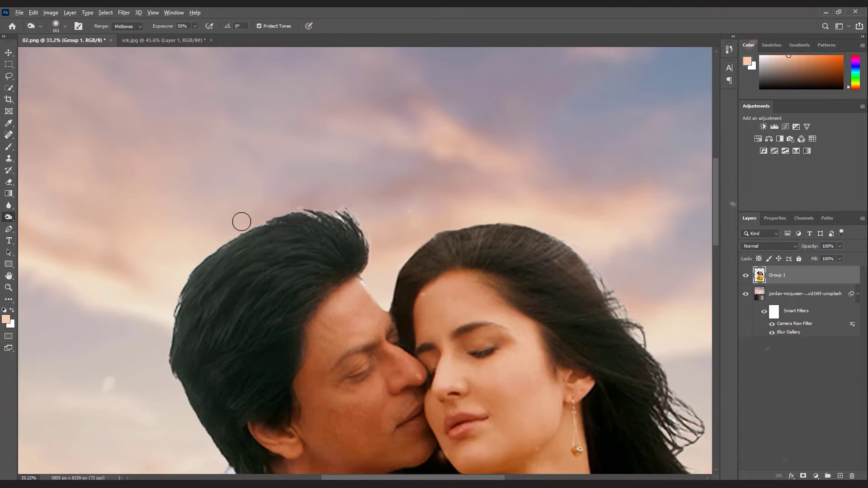
pyautogui.scroll(-3, 232, 217)
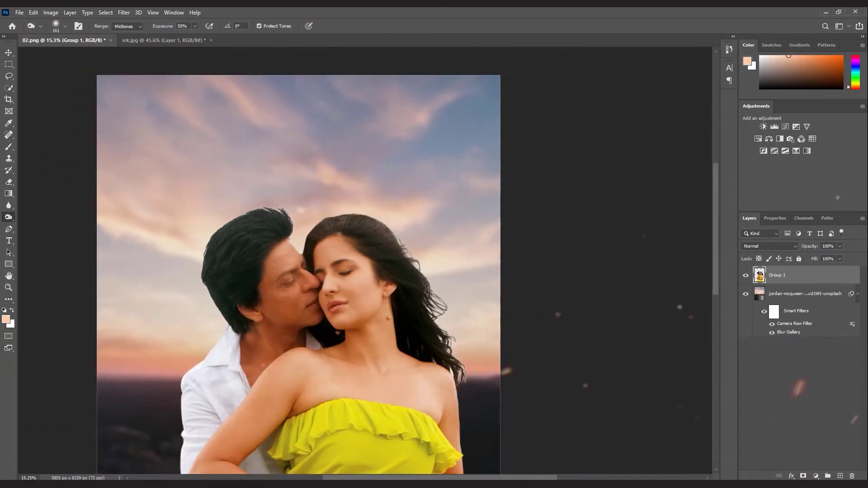
pyautogui.scroll(2, 491, 292)
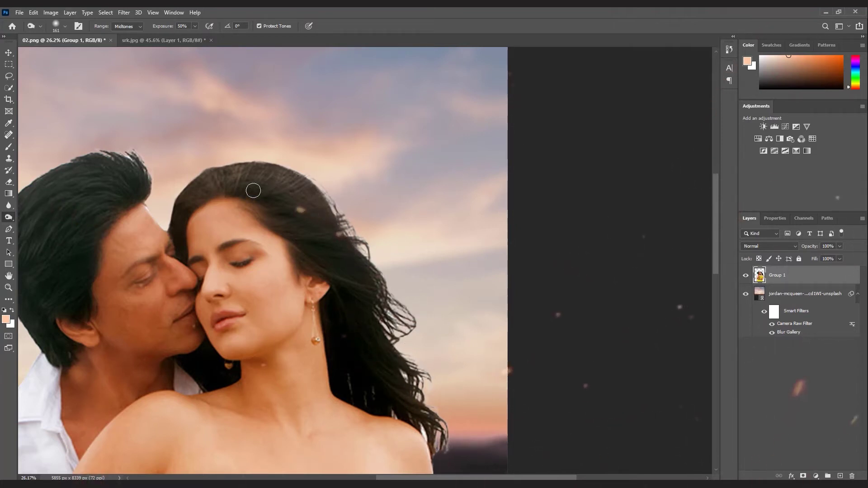
pyautogui.scroll(-5, 356, 196)
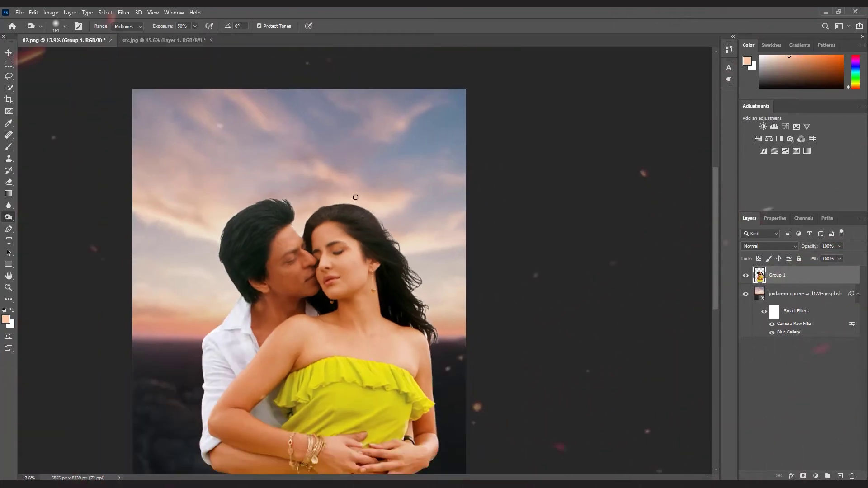
# Enlarge the soft Burn brush to 354 px for darkening the cutout couple
pyautogui.scroll(2, 373, 259)
pyautogui.click(65, 26)
pyautogui.moveTo(87, 55); pyautogui.dragTo(95, 57)
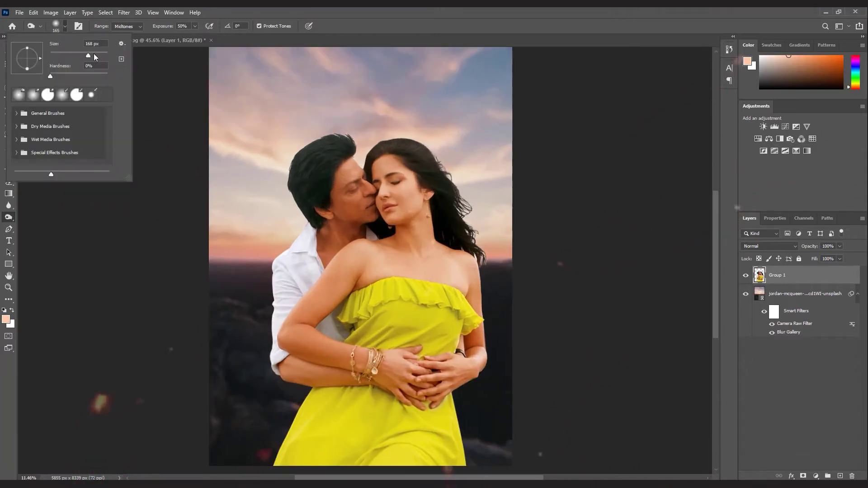
pyautogui.press('Return')
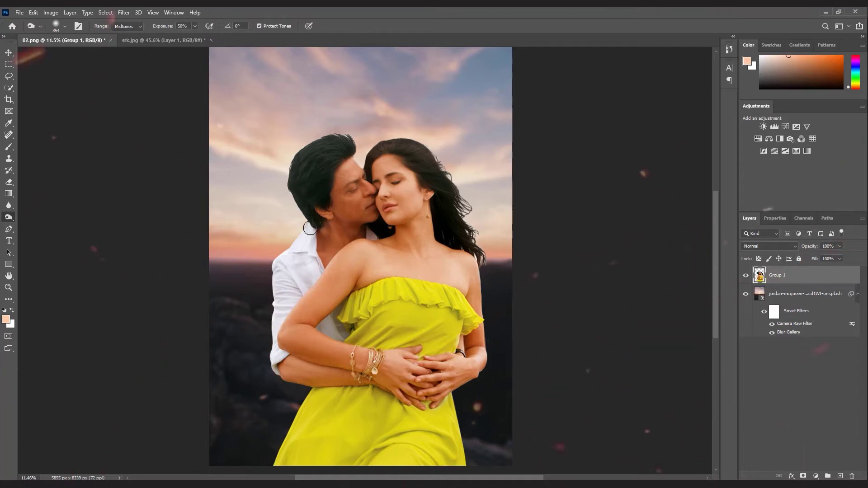
pyautogui.rightClick(9, 217)
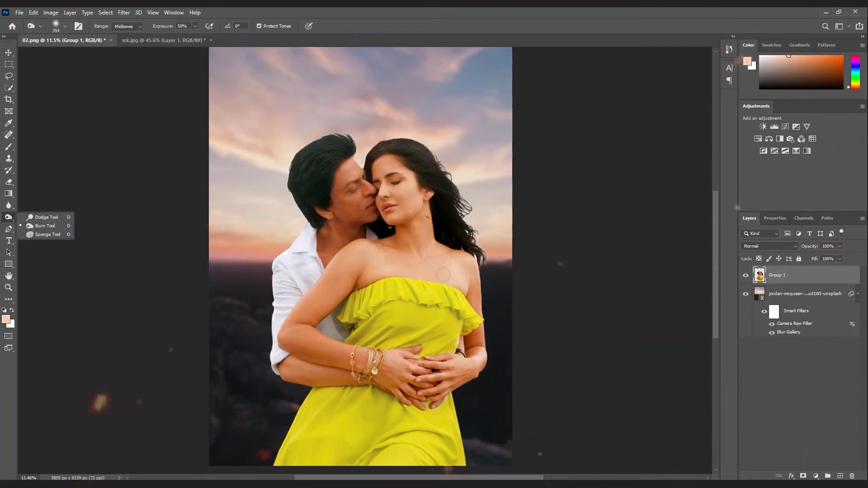
# Select the sunset background layer and lock it completely
pyautogui.click(8, 52)
pyautogui.click(240, 213)
pyautogui.scroll(-3, 324, 279)
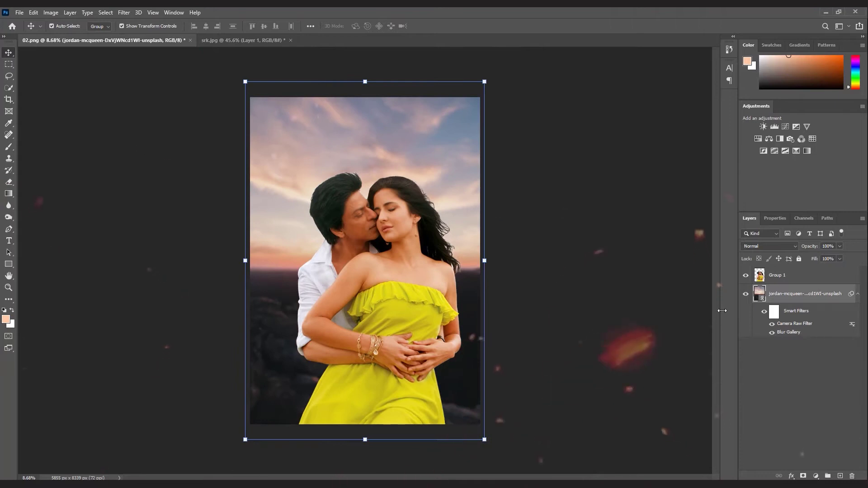
pyautogui.click(800, 259)
pyautogui.scroll(-1, 456, 278)
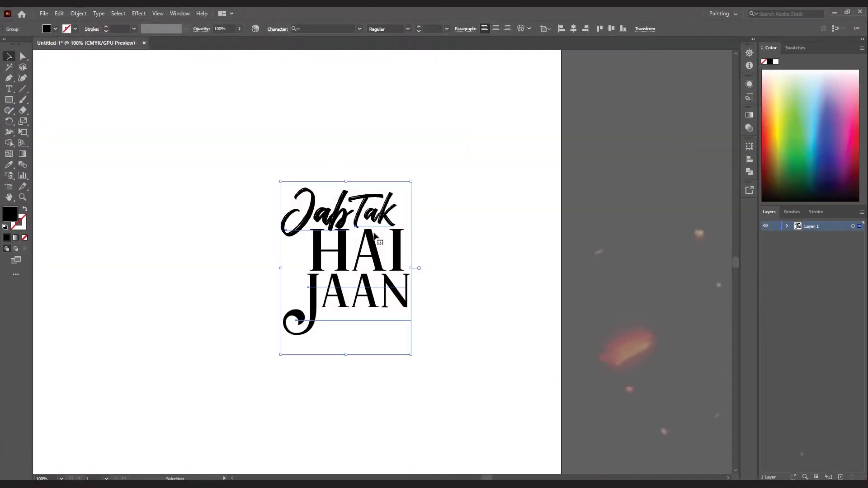
# Bring the "Jab Tak Hai Jaan" lettering from Illustrator into 02.png as a smart object behind the couple and enlarge it above their heads
pyautogui.moveTo(345, 214); pyautogui.dragTo(141, 10)
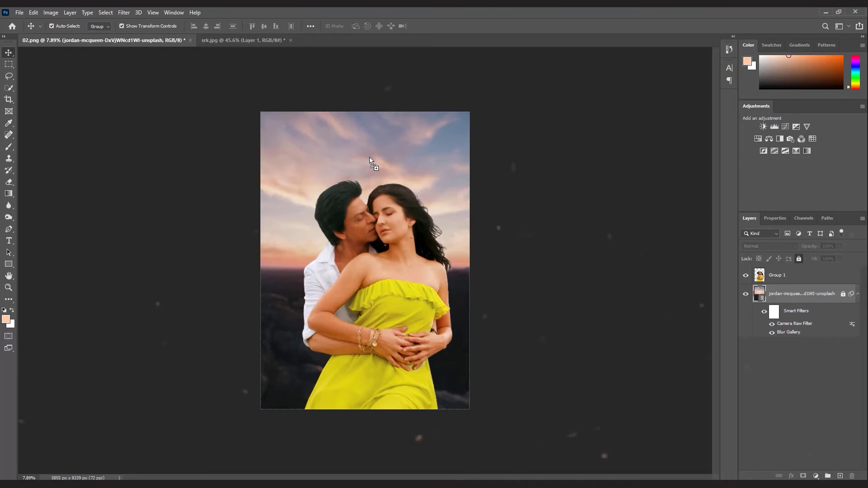
pyautogui.moveTo(369, 158); pyautogui.dragTo(435, 222)
pyautogui.scroll(5, 369, 152)
pyautogui.moveTo(413, 170); pyautogui.dragTo(424, 181)
pyautogui.click(9, 53)
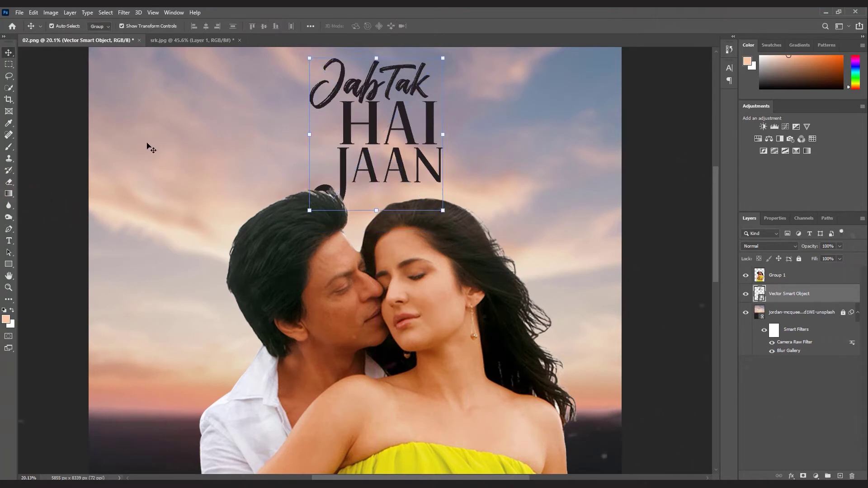
# Scale the title down to about 677% and position it above the couple at about X 3198 px, Y 1264 px
pyautogui.scroll(-3, 375, 145)
pyautogui.moveTo(375, 144); pyautogui.dragTo(397, 146)
pyautogui.scroll(-2, 416, 140)
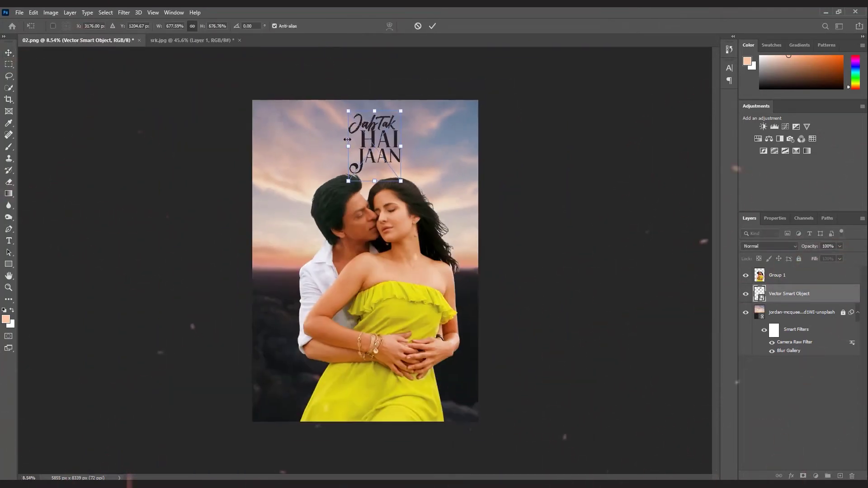
pyautogui.scroll(-1, 389, 181)
pyautogui.scroll(3, 398, 177)
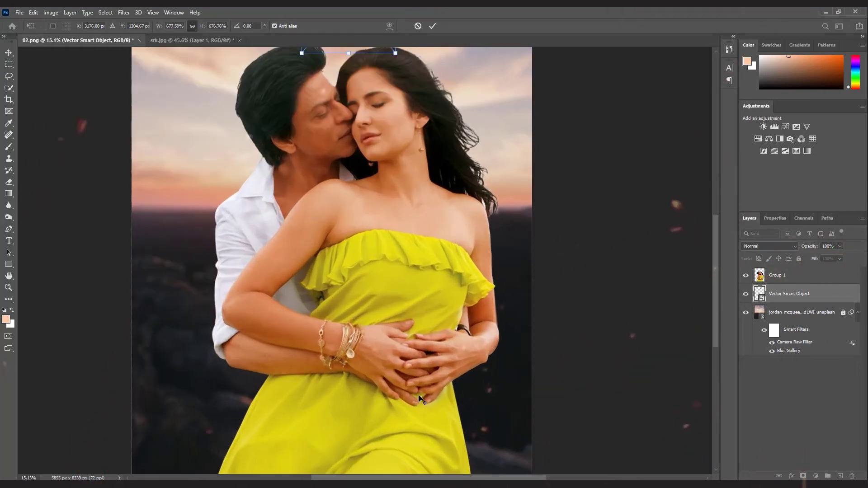
pyautogui.scroll(-3, 411, 171)
pyautogui.scroll(8, 412, 172)
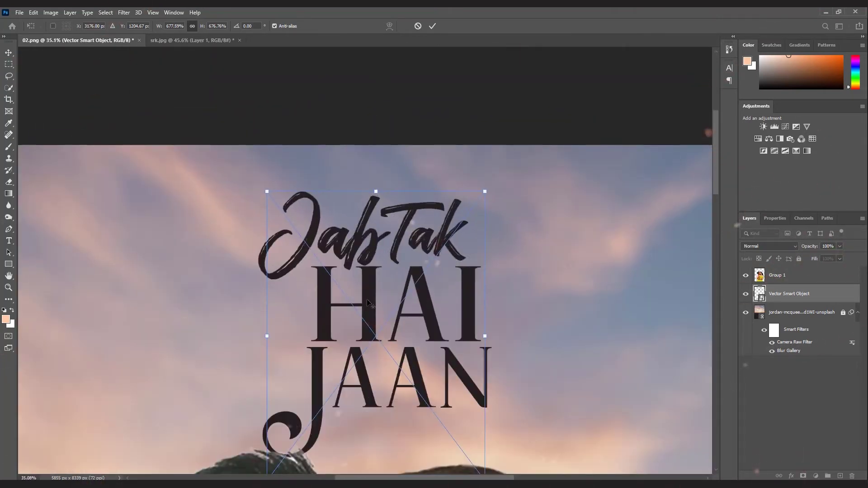
pyautogui.moveTo(356, 297); pyautogui.dragTo(355, 298)
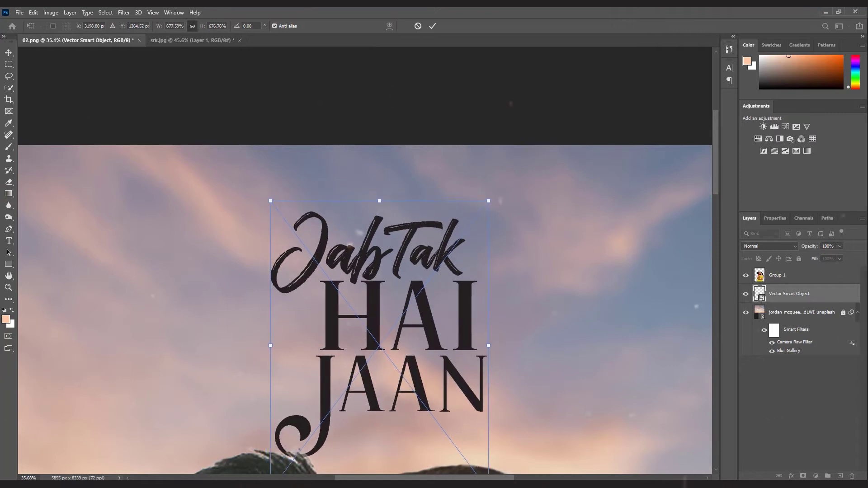
pyautogui.click(12, 53)
pyautogui.click(397, 148)
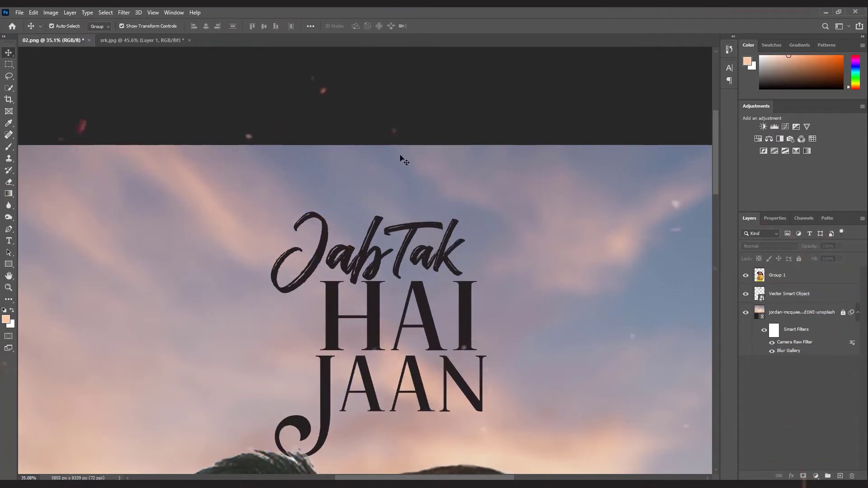
# Nudge the title slightly lower so the tail of the J tucks behind the man's hair
pyautogui.scroll(-1, 410, 158)
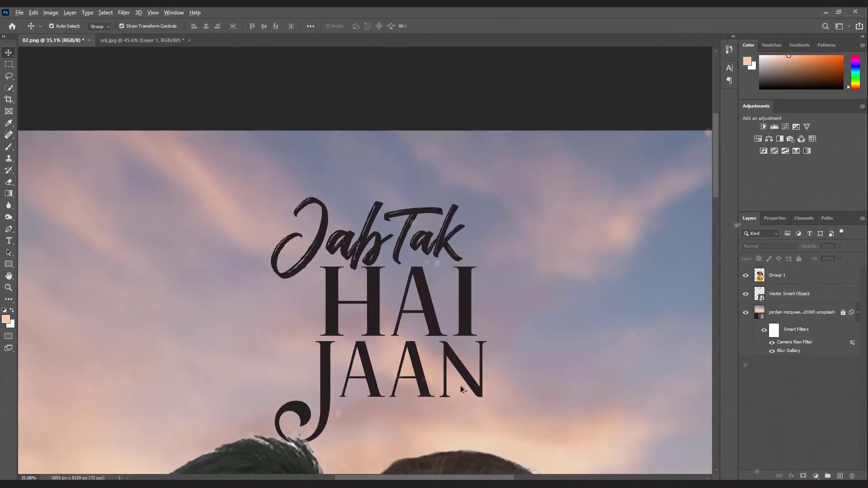
pyautogui.scroll(2, 462, 390)
pyautogui.scroll(3, 375, 306)
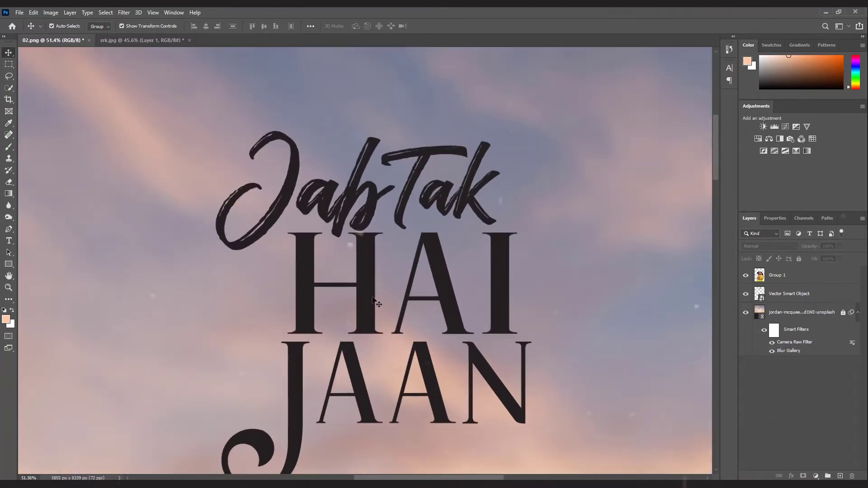
pyautogui.click(374, 301)
pyautogui.scroll(-3, 513, 281)
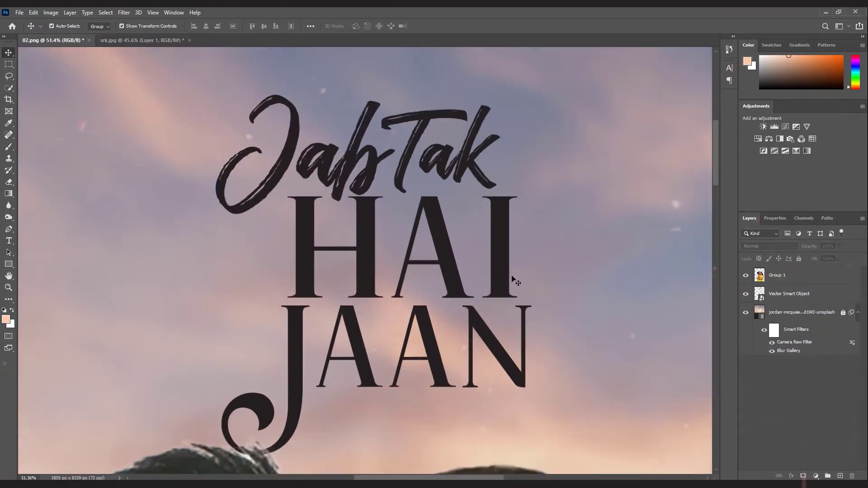
pyautogui.moveTo(486, 277); pyautogui.dragTo(508, 266)
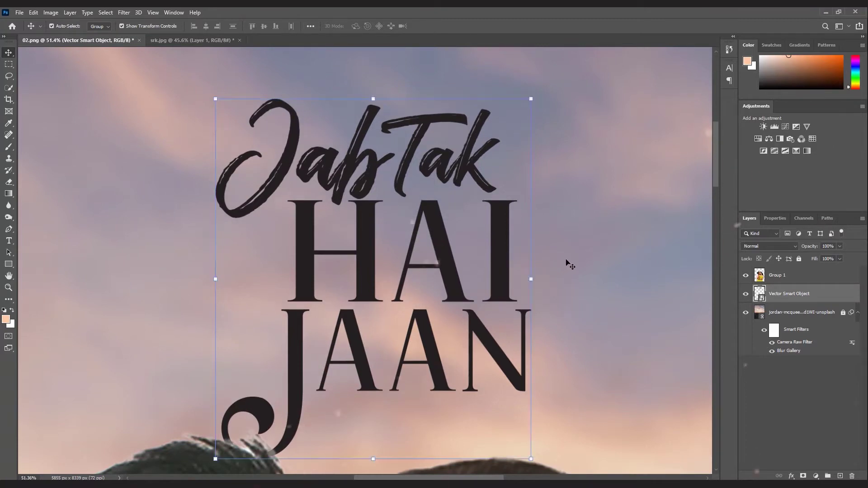
pyautogui.click(567, 261)
# Shrink the title lettering to about 1309 × 1739 px and keep it above the couple's heads
pyautogui.scroll(-7, 386, 284)
pyautogui.scroll(-3, 378, 247)
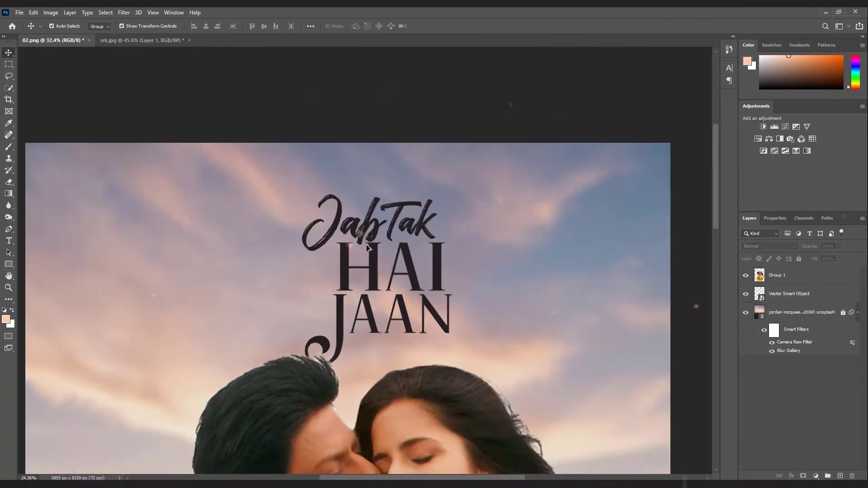
pyautogui.scroll(-4, 379, 260)
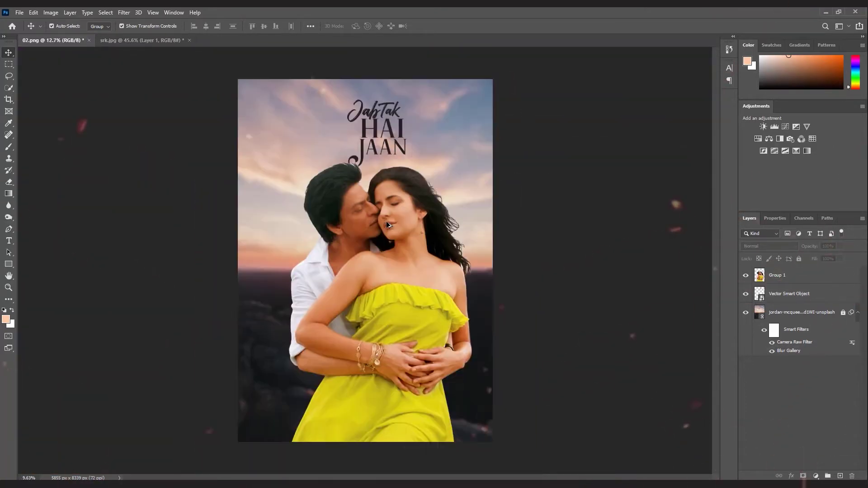
pyautogui.scroll(6, 403, 126)
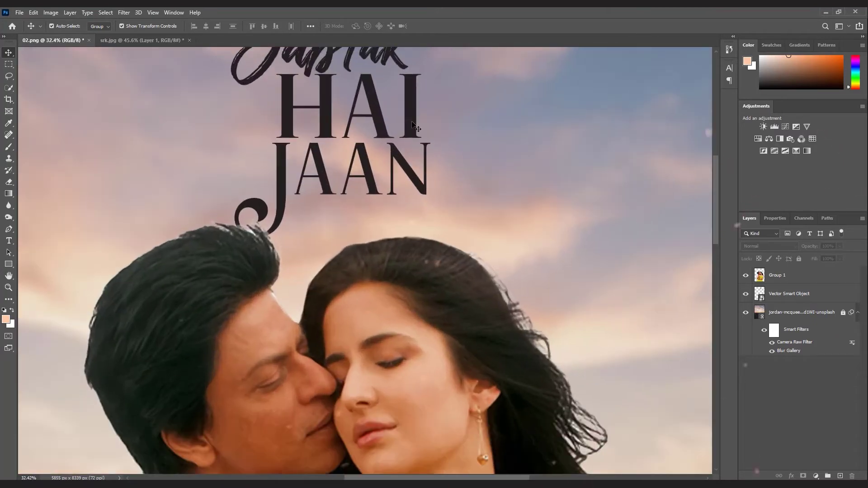
pyautogui.scroll(-6, 446, 163)
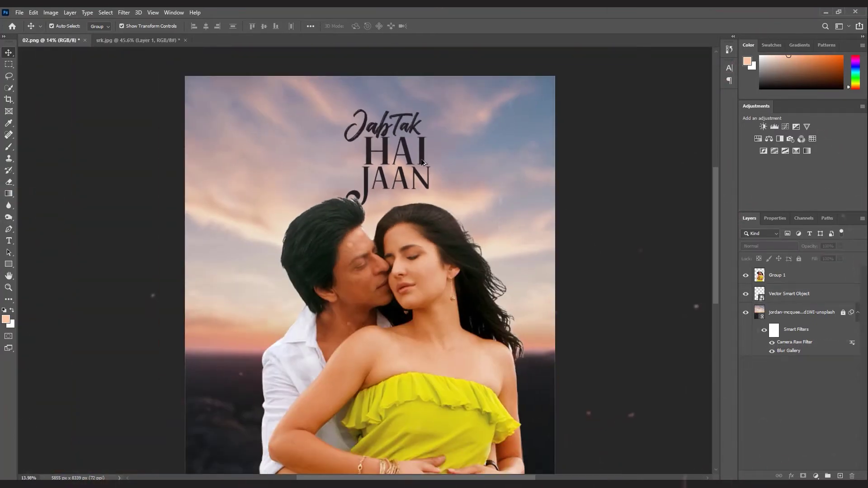
pyautogui.click(402, 134)
pyautogui.hotkey('ctrl', 't')
pyautogui.moveTo(403, 134)
pyautogui.mouseDown()
pyautogui.moveTo(390, 135)
pyautogui.moveTo(406, 137)
pyautogui.mouseUp()
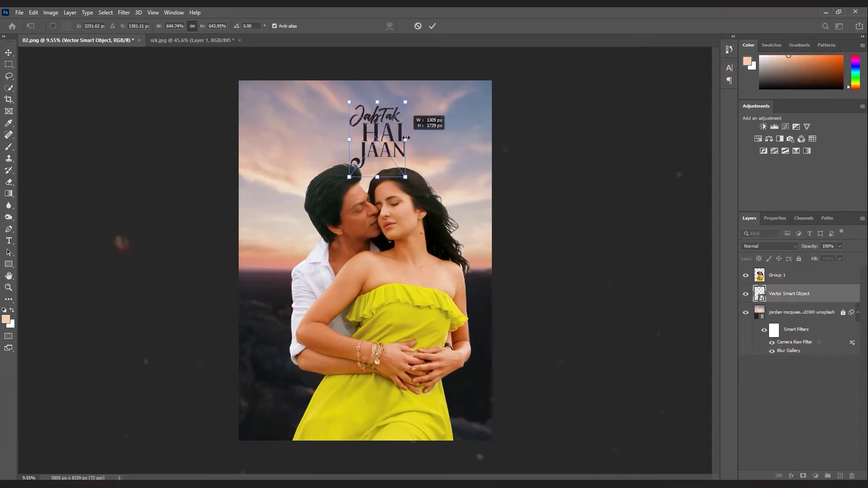
pyautogui.click(9, 54)
pyautogui.click(230, 181)
# Apply a dark Color Overlay to the title lettering with Normal blend mode and 100% opacity
pyautogui.scroll(7, 400, 108)
pyautogui.scroll(1, 380, 108)
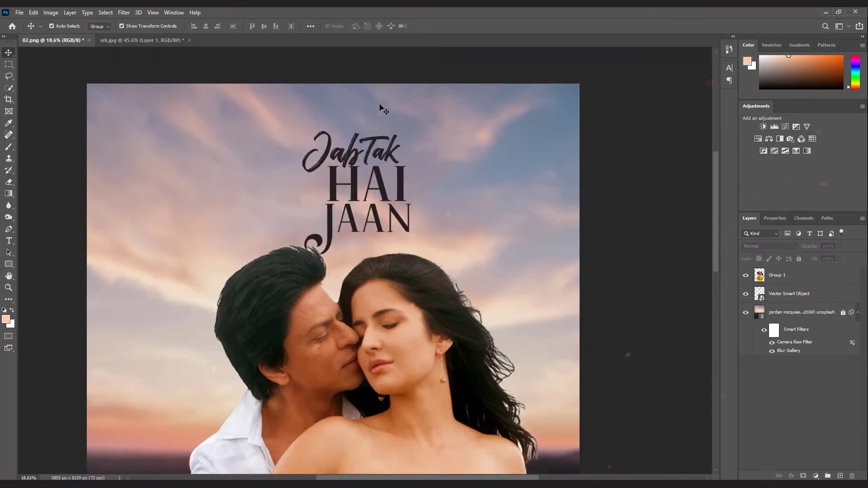
pyautogui.scroll(1, 351, 115)
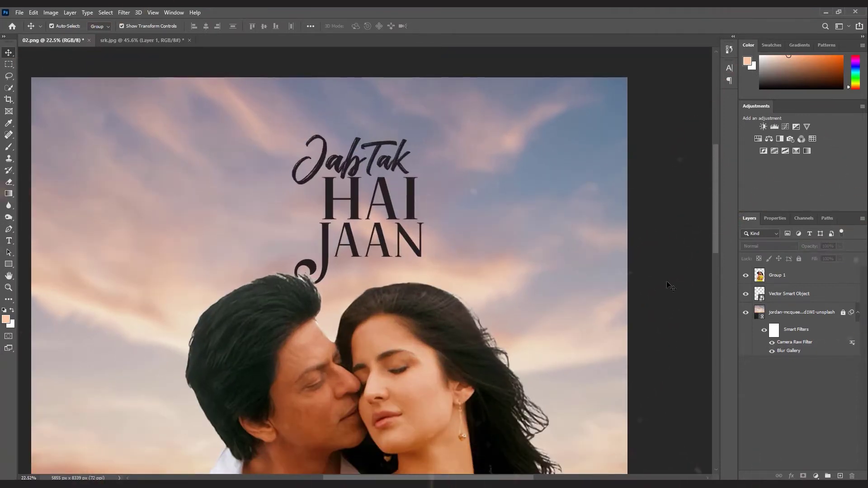
pyautogui.click(338, 203)
pyautogui.click(792, 476)
pyautogui.click(810, 438)
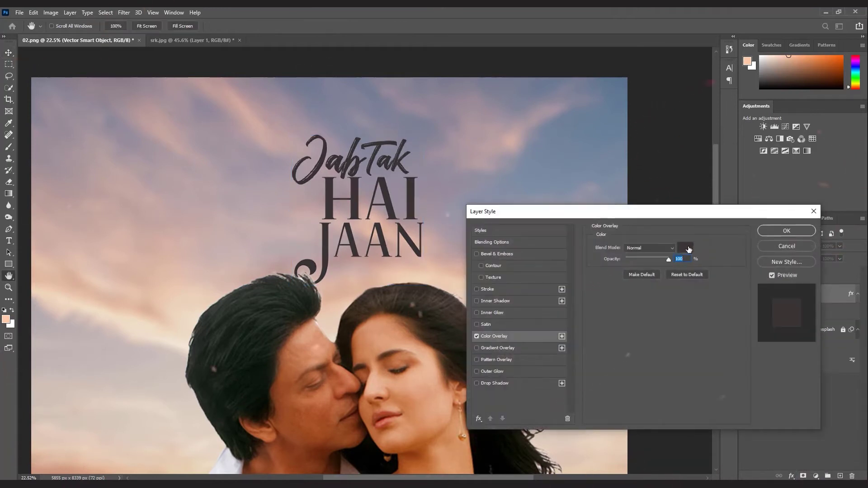
pyautogui.click(688, 250)
pyautogui.press('Return')
pyautogui.press('Return')
pyautogui.scroll(-5, 409, 182)
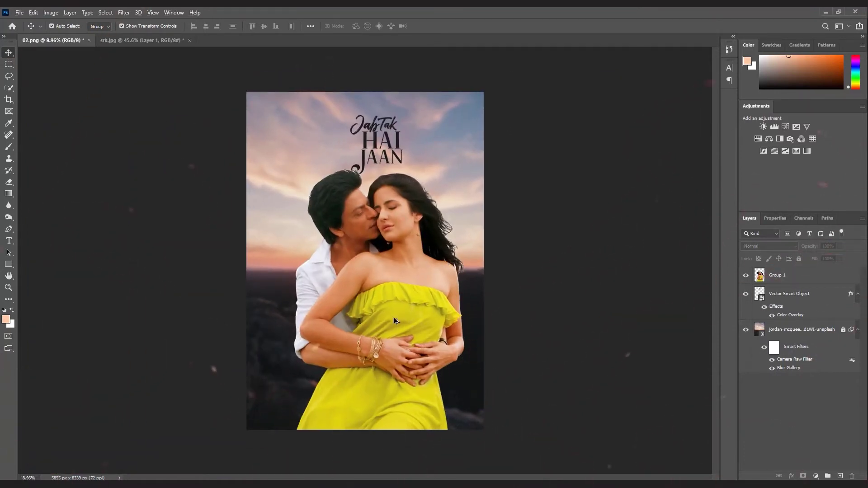
pyautogui.scroll(-1, 394, 320)
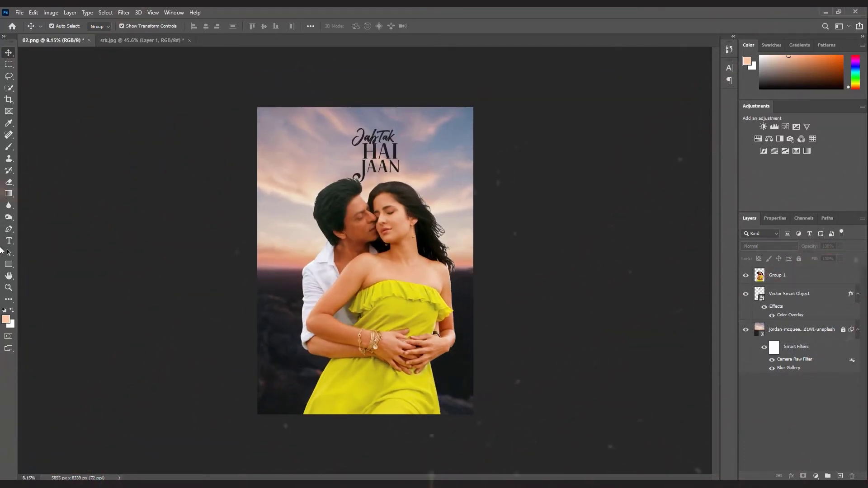
# Open the Camera Raw Filter on the couple layer and set exposure to -0.30, contrast to -22 and shadows to +13
pyautogui.click(296, 290)
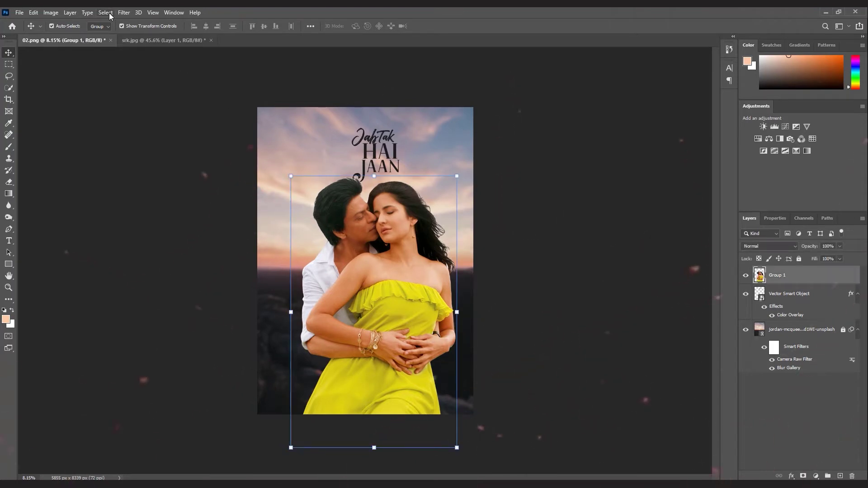
pyautogui.click(123, 12)
pyautogui.click(140, 66)
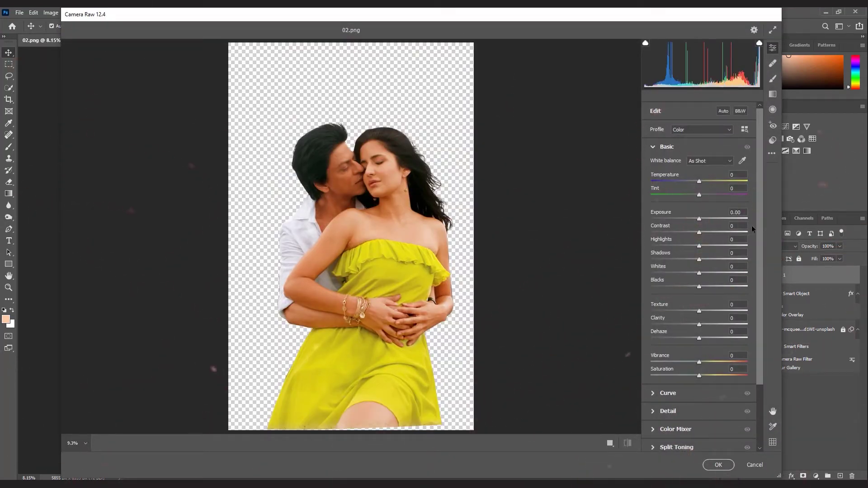
pyautogui.moveTo(699, 218); pyautogui.dragTo(704, 262)
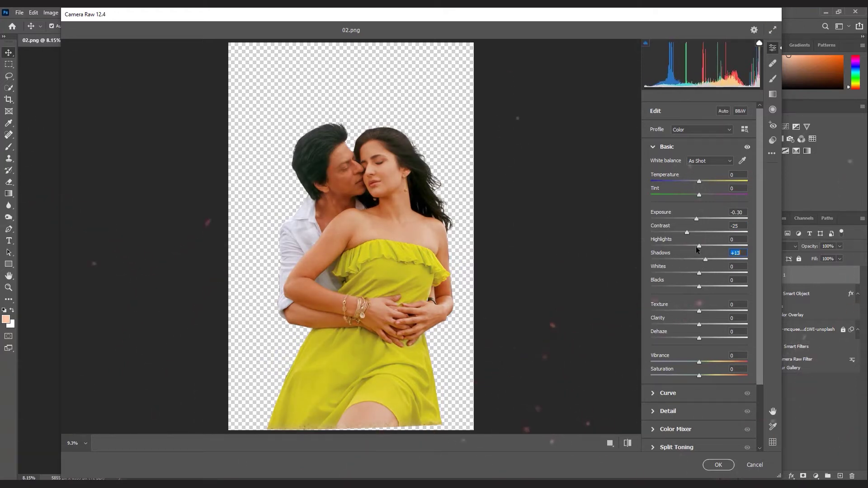
pyautogui.moveTo(690, 232); pyautogui.dragTo(689, 232)
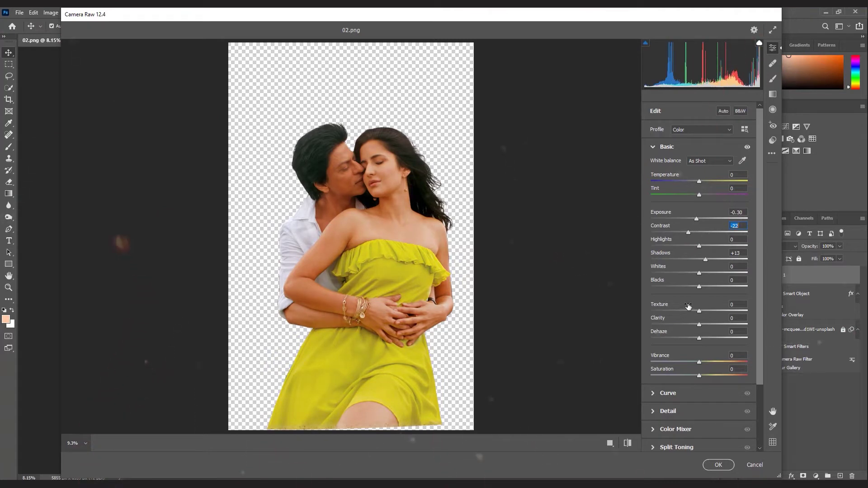
# Set the couple's texture to -48, clarity to +14 and shadows to +15, and apply the Camera Raw adjustments
pyautogui.moveTo(720, 312); pyautogui.dragTo(678, 314)
pyautogui.click(681, 324)
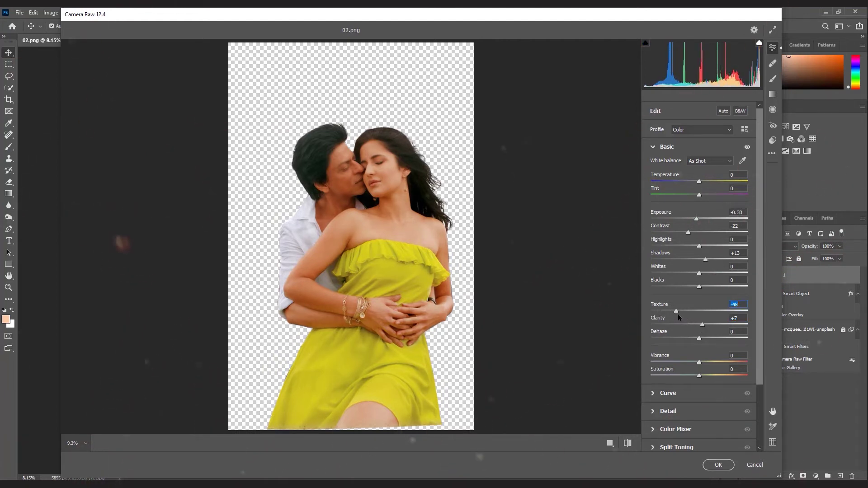
pyautogui.click(706, 329)
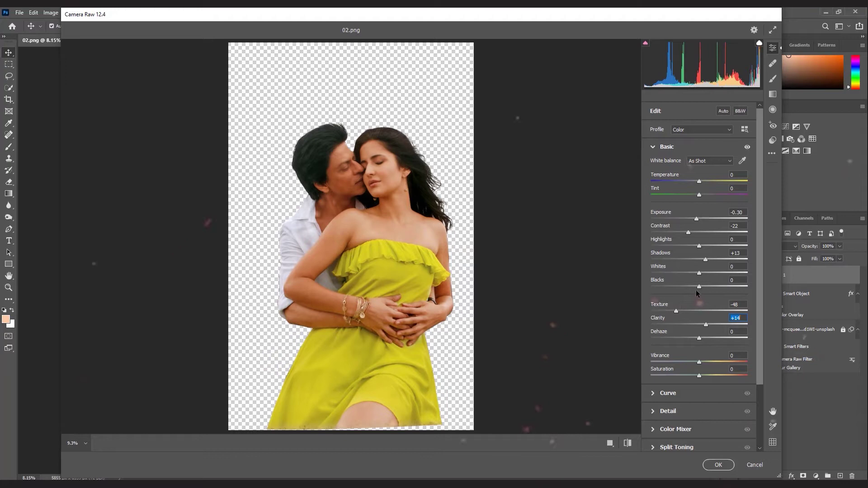
pyautogui.moveTo(705, 260)
pyautogui.mouseDown()
pyautogui.moveTo(725, 260)
pyautogui.moveTo(709, 262)
pyautogui.mouseUp()
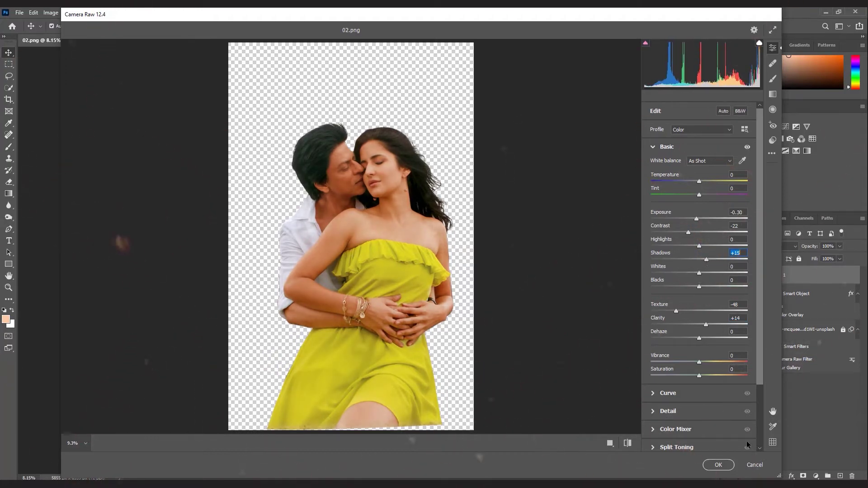
pyautogui.click(718, 463)
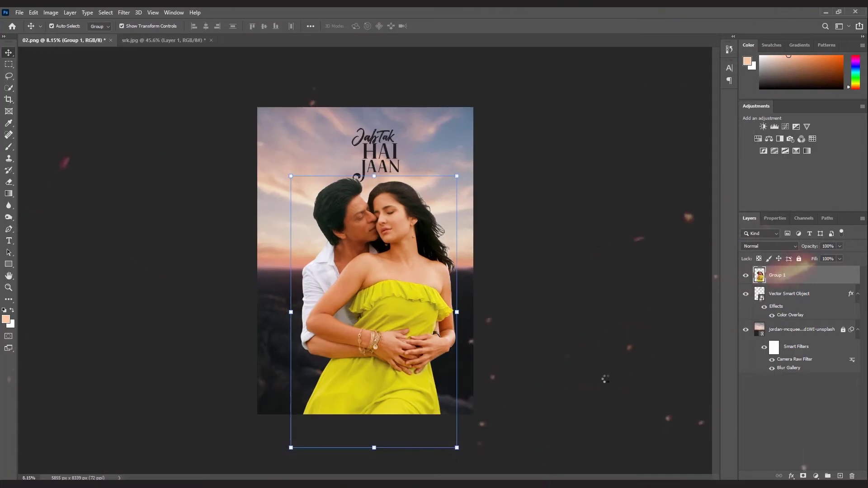
# Open the Smart Sharpen filter for the couple layer, keeping the poster's faces visible beside its dialog
pyautogui.click(505, 273)
pyautogui.scroll(5, 368, 222)
pyautogui.scroll(-3, 368, 221)
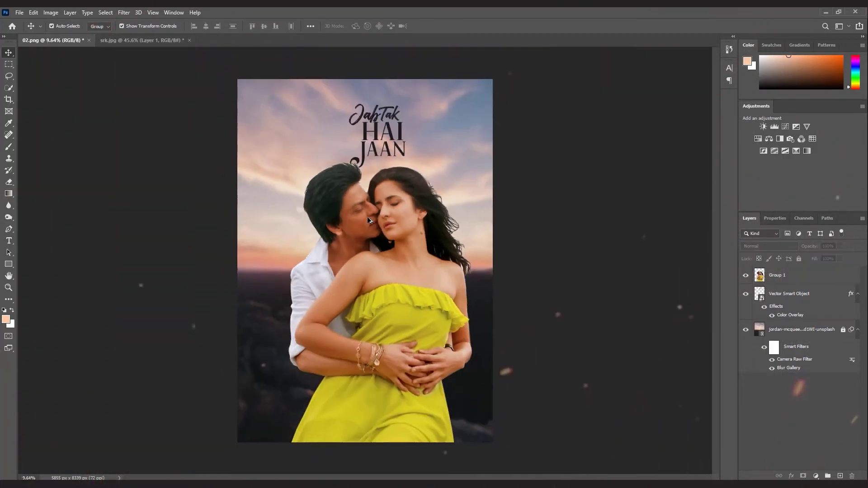
pyautogui.click(370, 218)
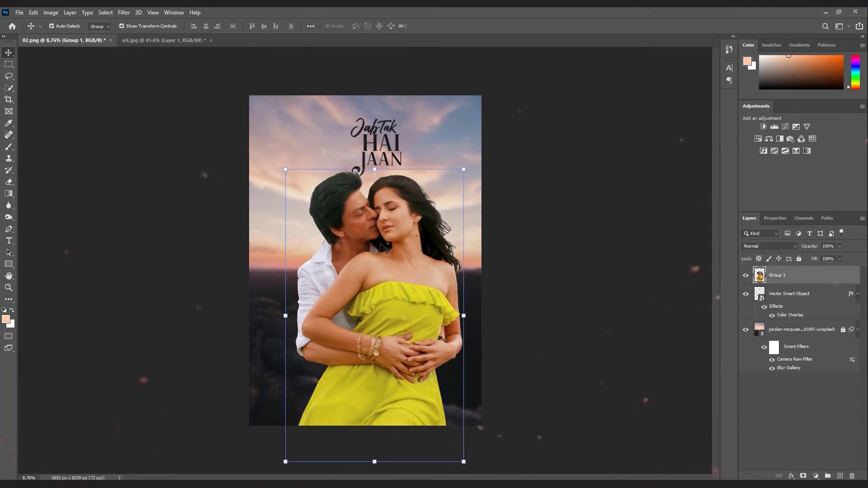
pyautogui.click(124, 12)
pyautogui.moveTo(149, 171)
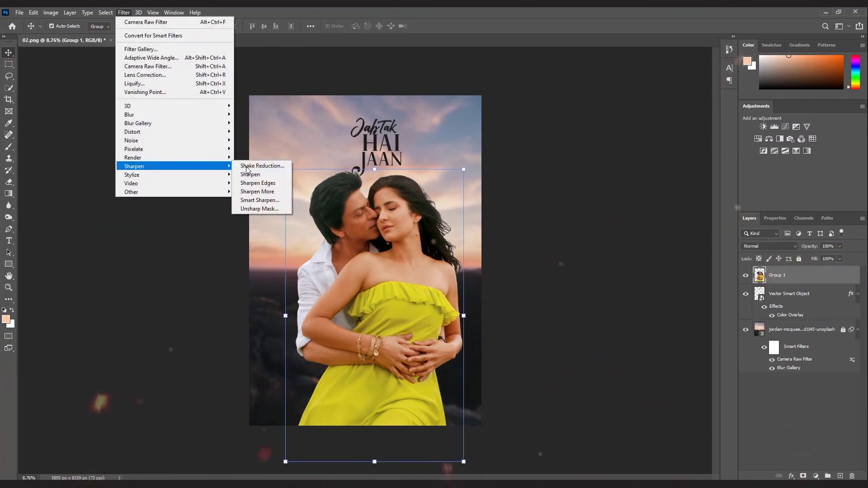
pyautogui.click(243, 200)
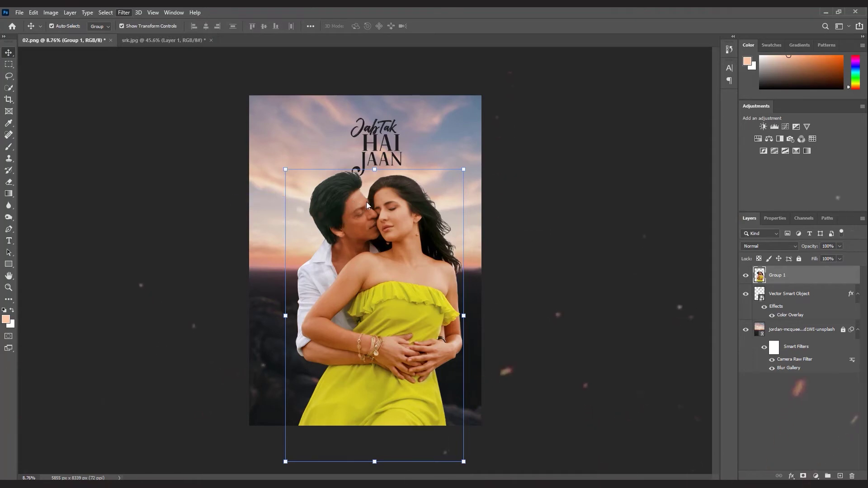
pyautogui.moveTo(373, 109); pyautogui.dragTo(515, 195)
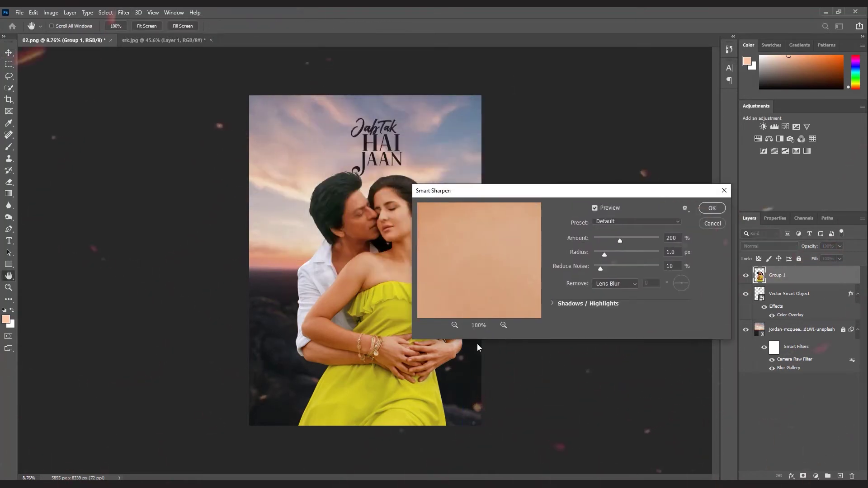
# Try Smart Sharpen on the couple's faces with amount 417%, radius 4.0 px and noise reduction 34%
pyautogui.click(455, 325)
pyautogui.click(455, 325)
pyautogui.click(455, 325)
pyautogui.click(455, 324)
pyautogui.click(455, 323)
pyautogui.click(455, 324)
pyautogui.moveTo(485, 225); pyautogui.dragTo(475, 269)
pyautogui.click(504, 325)
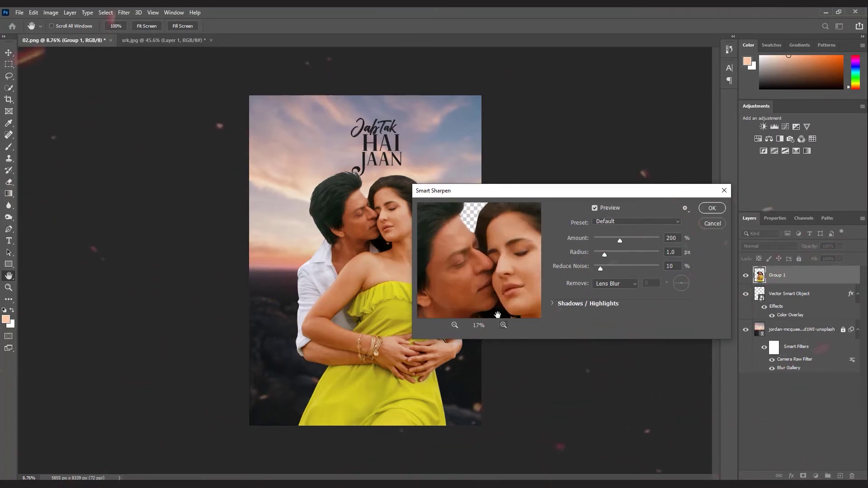
pyautogui.click(504, 325)
pyautogui.moveTo(619, 240)
pyautogui.mouseDown()
pyautogui.moveTo(647, 238)
pyautogui.moveTo(620, 252)
pyautogui.mouseUp()
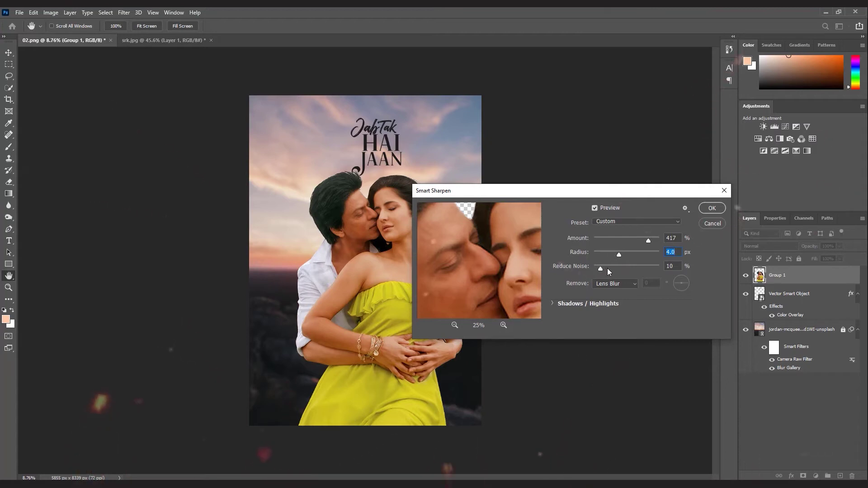
pyautogui.moveTo(603, 267); pyautogui.dragTo(615, 267)
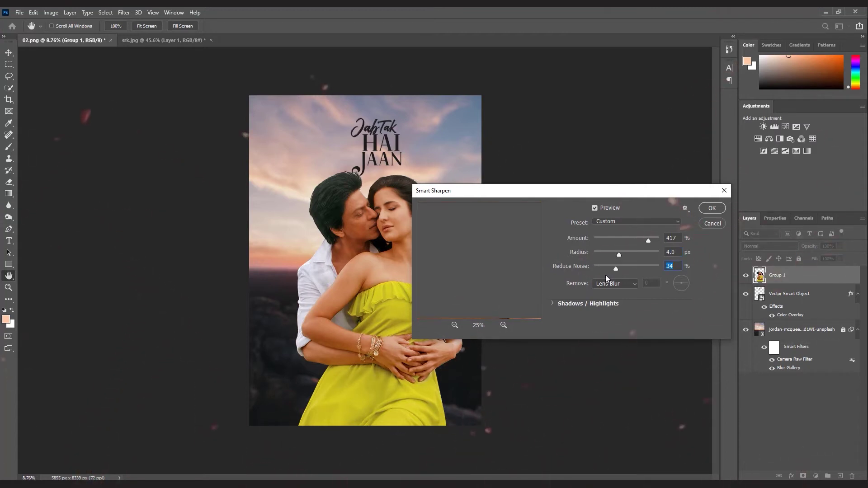
pyautogui.click(455, 326)
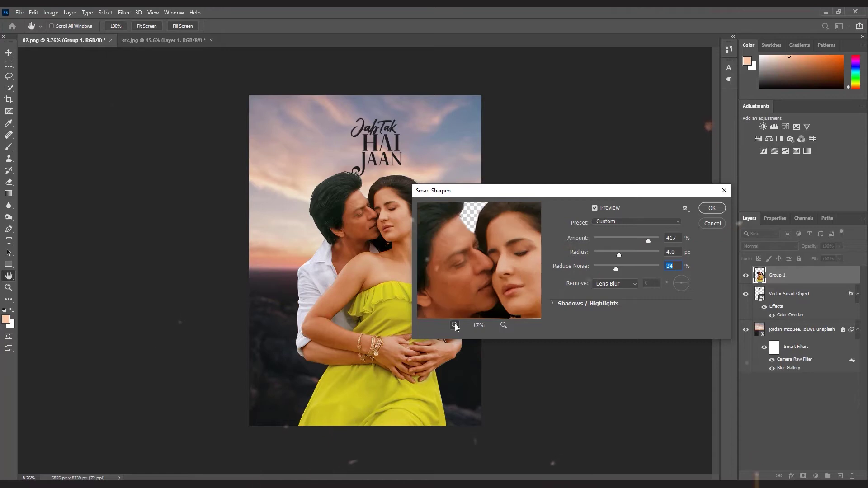
pyautogui.click(454, 326)
pyautogui.click(455, 325)
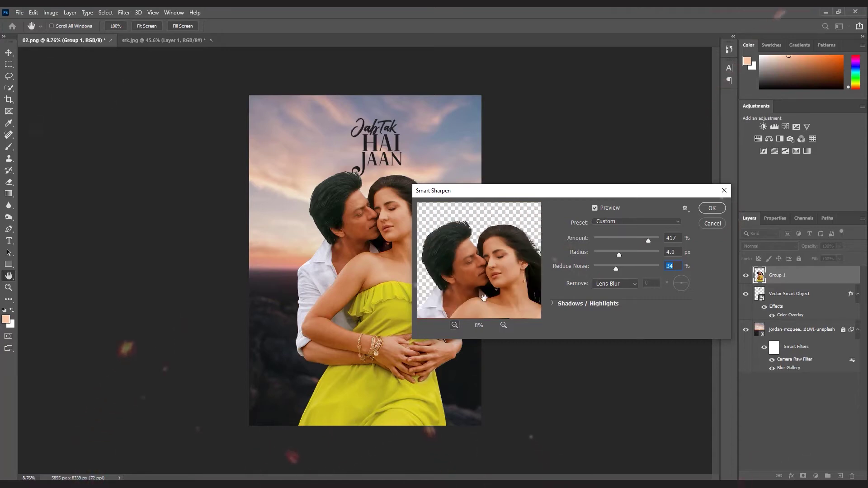
# Apply Smart Sharpen to the couple with amount 355% and radius 0.5 px, adjusting the noise reduction as well
pyautogui.click(503, 325)
pyautogui.moveTo(608, 263); pyautogui.dragTo(679, 240)
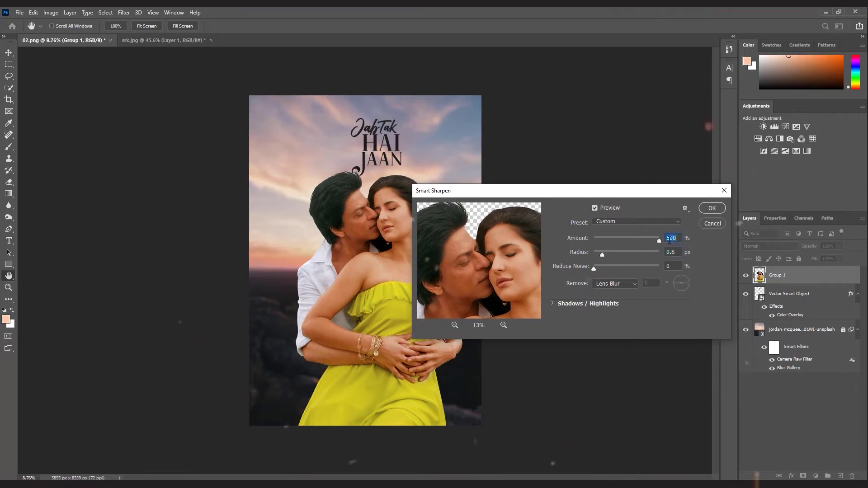
pyautogui.moveTo(602, 253); pyautogui.dragTo(599, 253)
pyautogui.click(639, 239)
pyautogui.click(600, 268)
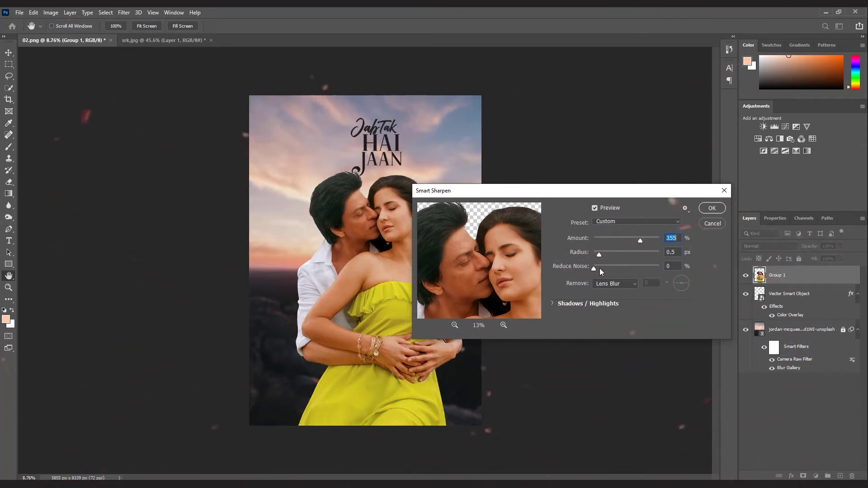
pyautogui.click(707, 208)
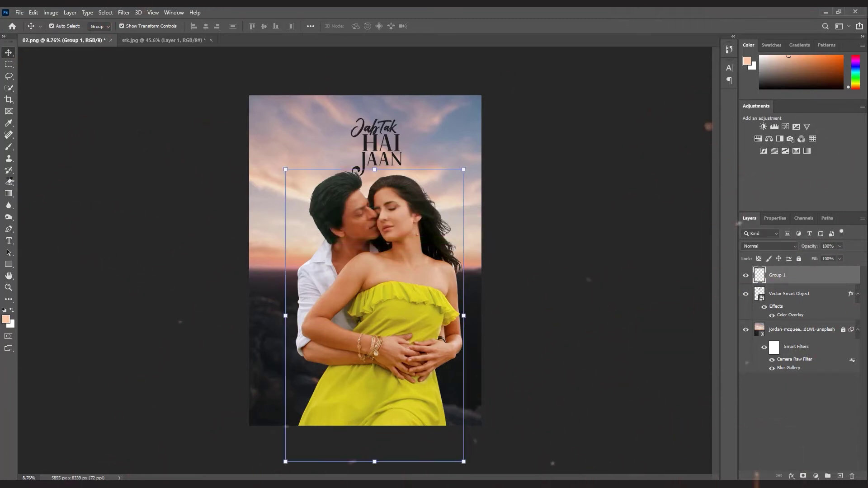
pyautogui.click(9, 182)
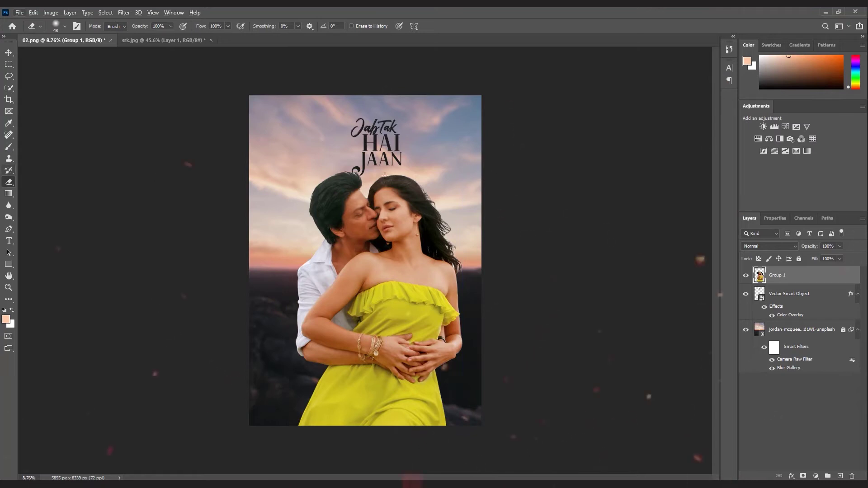
pyautogui.scroll(10, 384, 176)
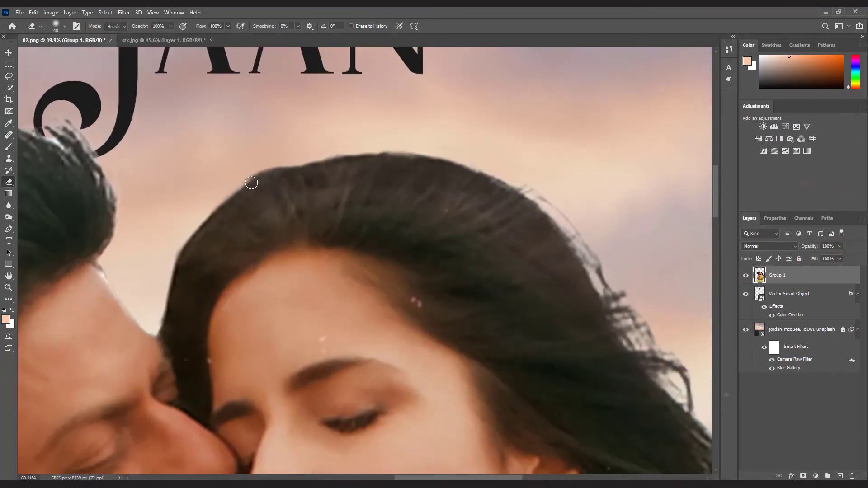
pyautogui.scroll(3, 252, 183)
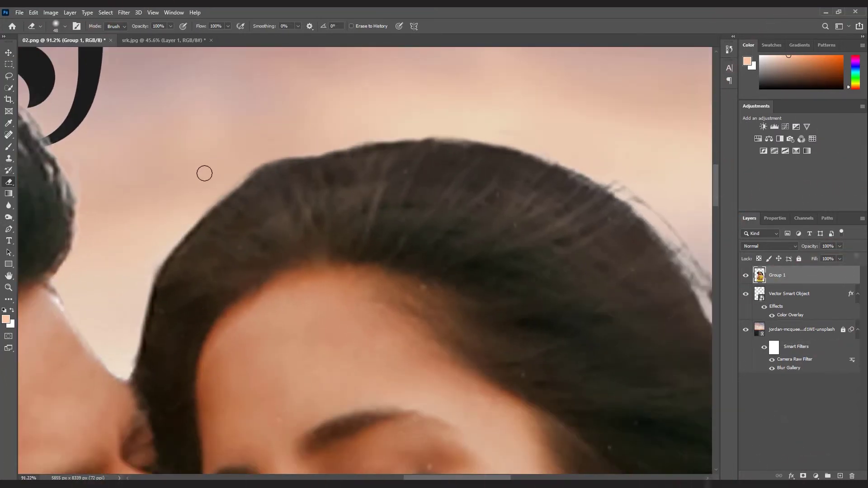
pyautogui.scroll(-5, 226, 165)
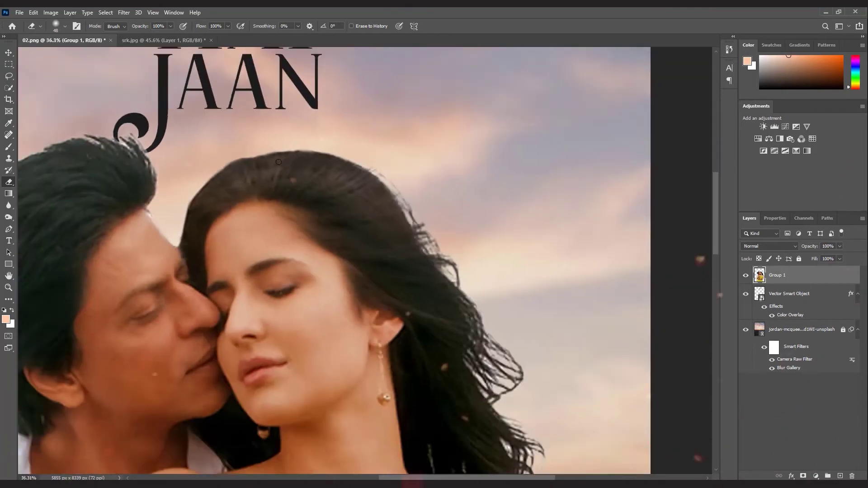
# Outline the white gap between the woman's hair and shoulder with a Pen path, convert it to a selection and delete the white area
pyautogui.scroll(10, 400, 244)
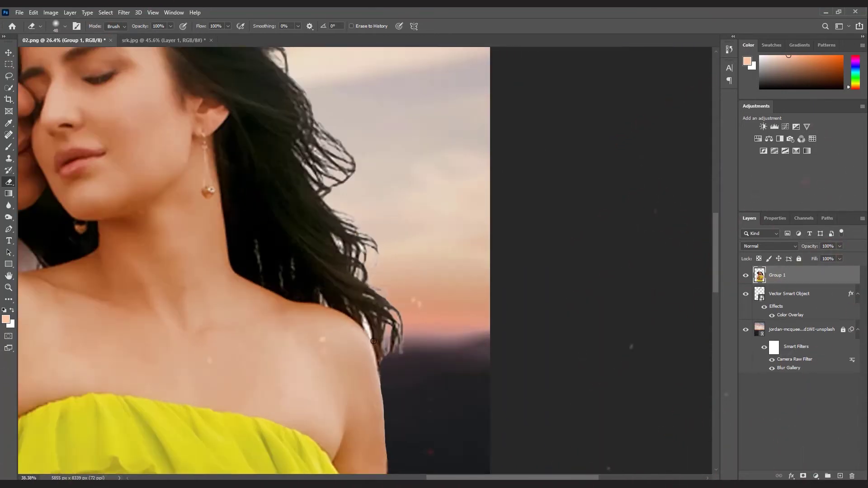
pyautogui.press('p')
pyautogui.scroll(2, 321, 286)
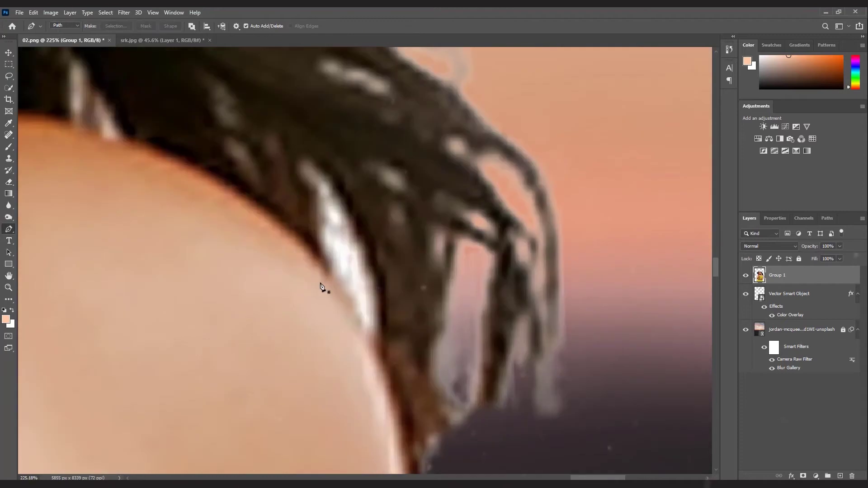
pyautogui.moveTo(303, 175); pyautogui.dragTo(328, 181)
pyautogui.click(305, 159)
pyautogui.moveTo(379, 314); pyautogui.dragTo(378, 325)
pyautogui.click(376, 348)
pyautogui.hotkey('ctrl', 'Return')
pyautogui.scroll(-4, 357, 229)
pyautogui.scroll(-3, 357, 229)
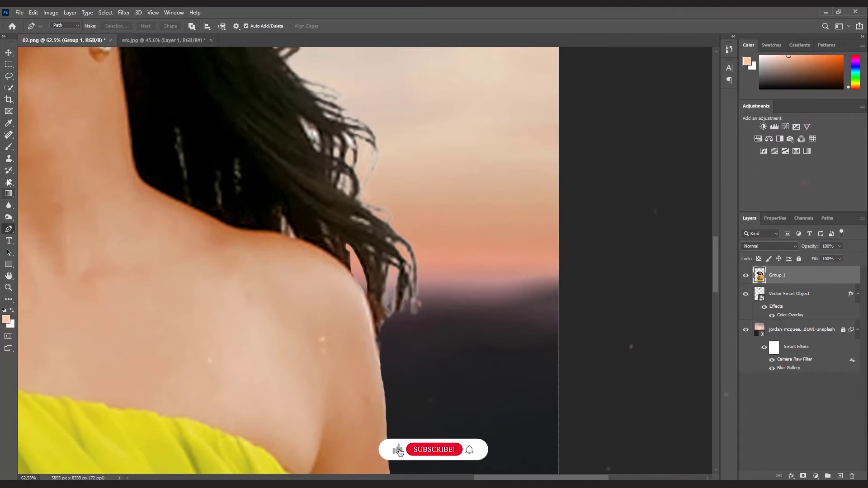
# Reduce the Eraser to a very small brush and clean the leftover edges of the gap between the woman's hair and shoulder
pyautogui.click(8, 182)
pyautogui.scroll(5, 386, 287)
pyautogui.click(52, 29)
pyautogui.moveTo(57, 55); pyautogui.dragTo(52, 55)
pyautogui.press('Return')
pyautogui.scroll(3, 344, 307)
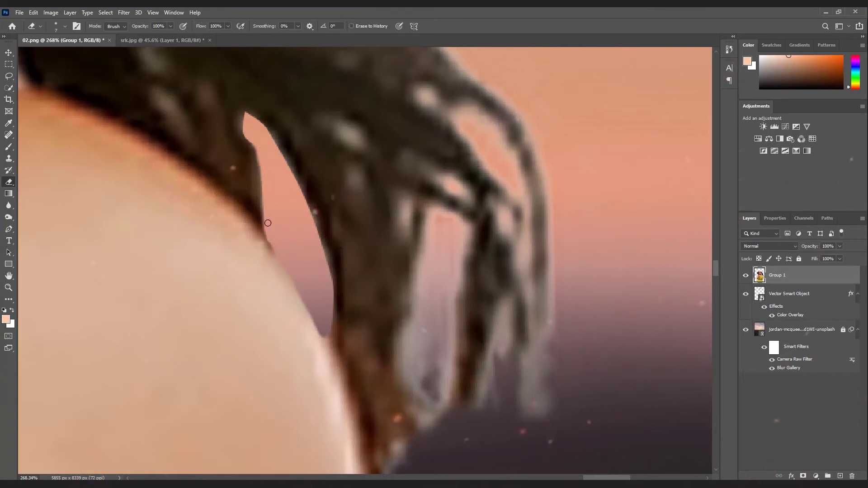
pyautogui.scroll(-5, 268, 223)
pyautogui.scroll(5, 249, 174)
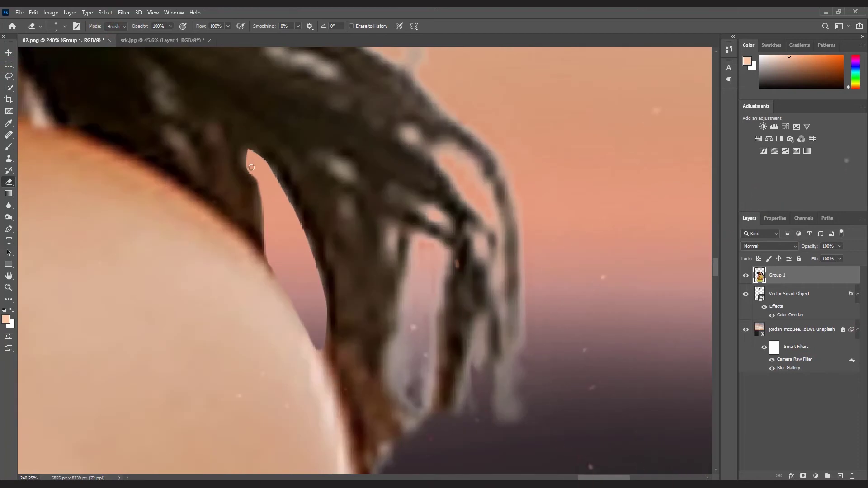
pyautogui.scroll(-8, 273, 252)
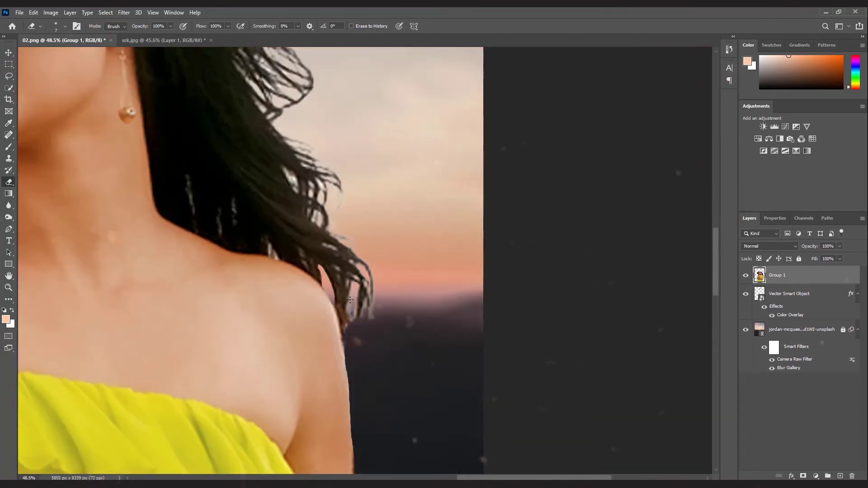
pyautogui.scroll(-4, 369, 337)
pyautogui.hotkey('ctrl', '0')
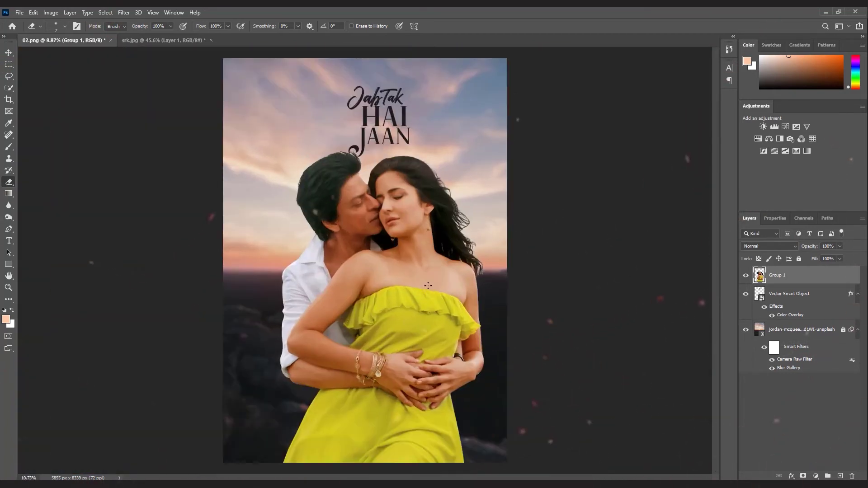
# Duplicate the couple layer and apply Oil Paint to the copy with stylization 6.1, cleanliness 5.7 and scale 3.2
pyautogui.moveTo(791, 270); pyautogui.dragTo(841, 476)
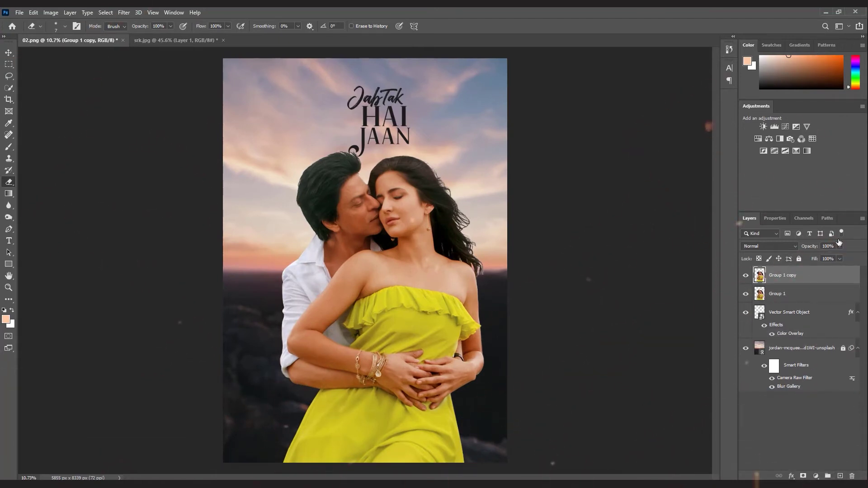
pyautogui.click(826, 26)
pyautogui.write('oil')
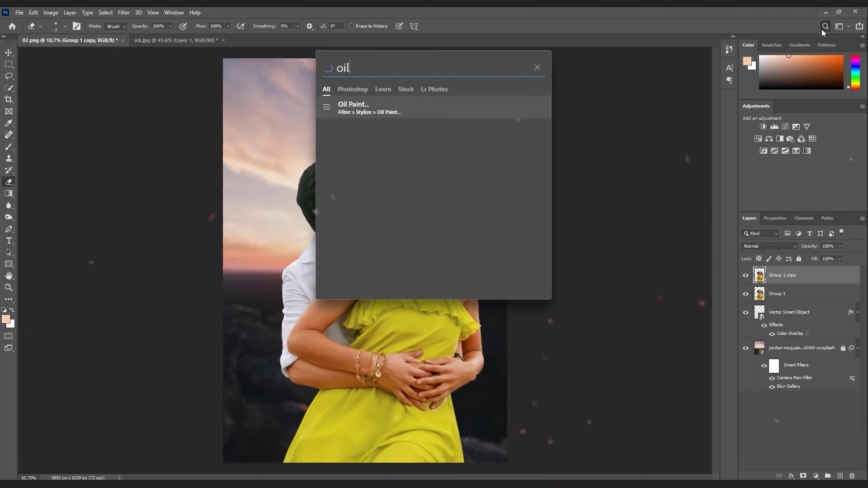
pyautogui.click(462, 107)
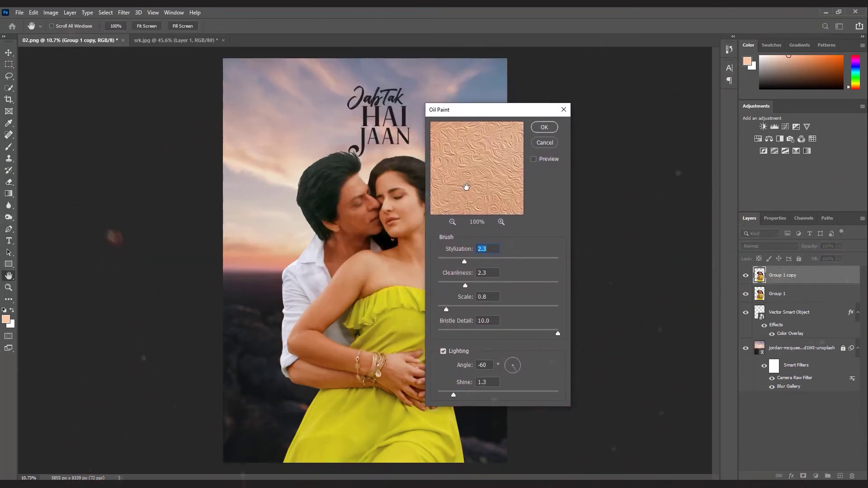
pyautogui.click(449, 223)
pyautogui.click(449, 223)
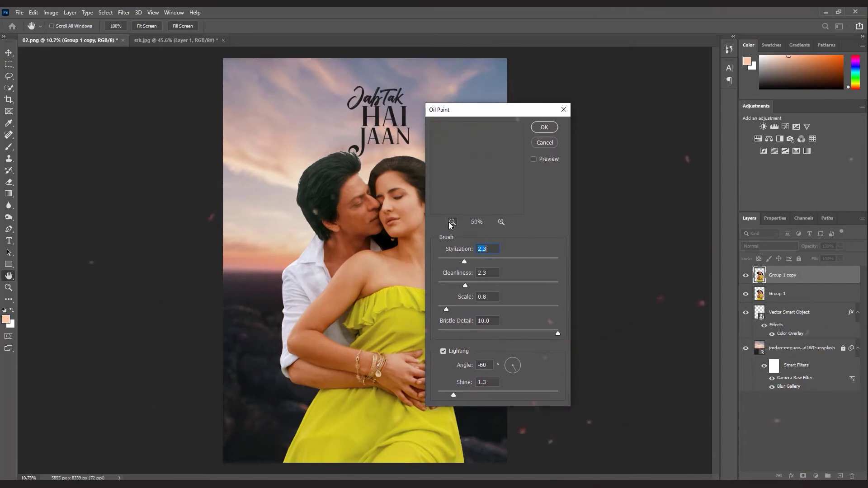
pyautogui.moveTo(469, 163); pyautogui.dragTo(484, 195)
pyautogui.moveTo(457, 150); pyautogui.dragTo(507, 224)
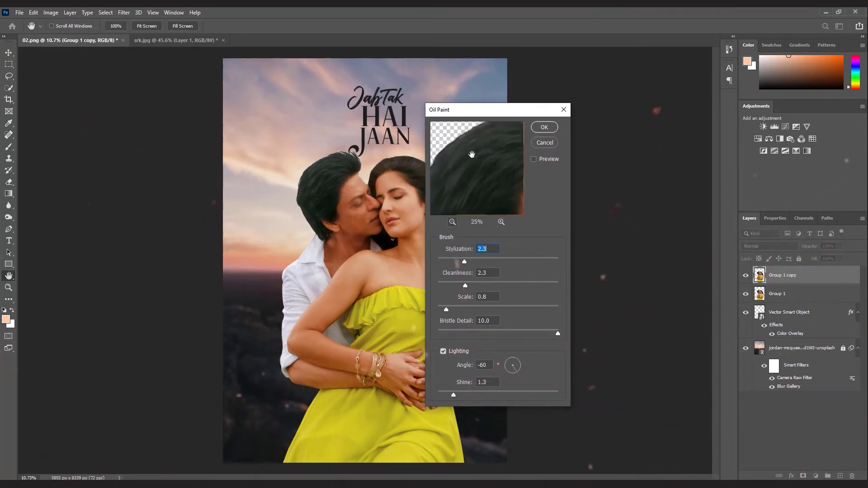
pyautogui.moveTo(510, 261); pyautogui.dragTo(513, 264)
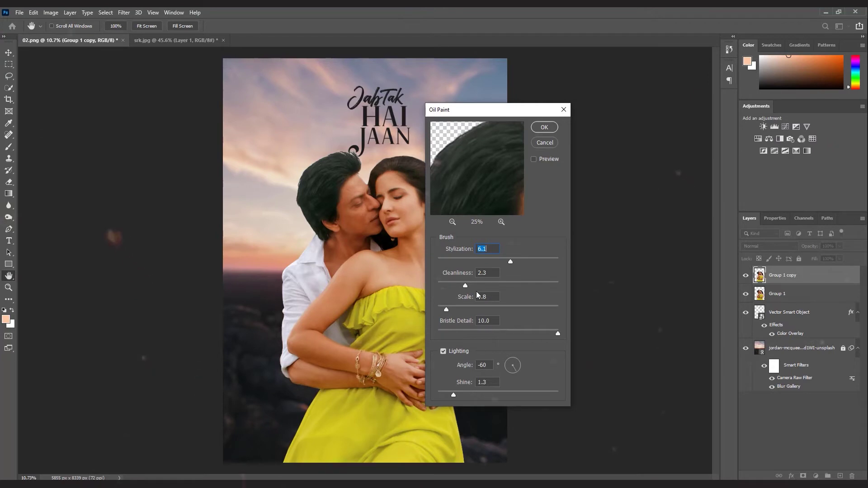
pyautogui.moveTo(447, 310); pyautogui.dragTo(476, 307)
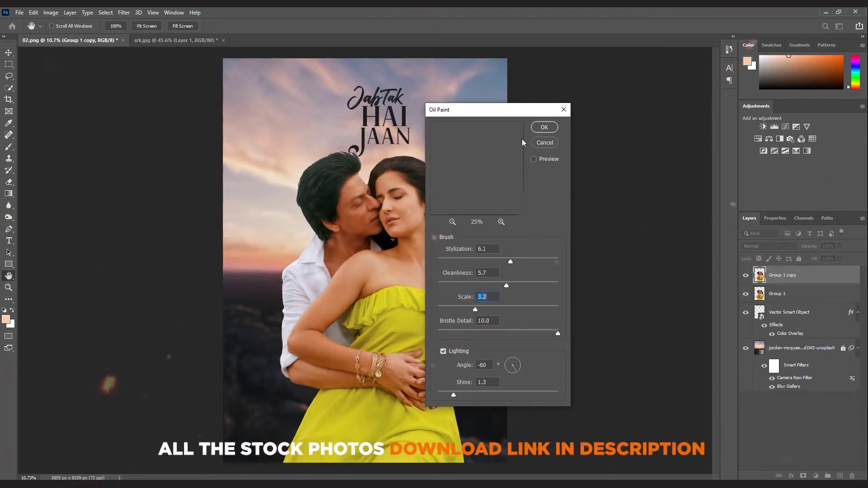
pyautogui.click(544, 128)
pyautogui.press('e')
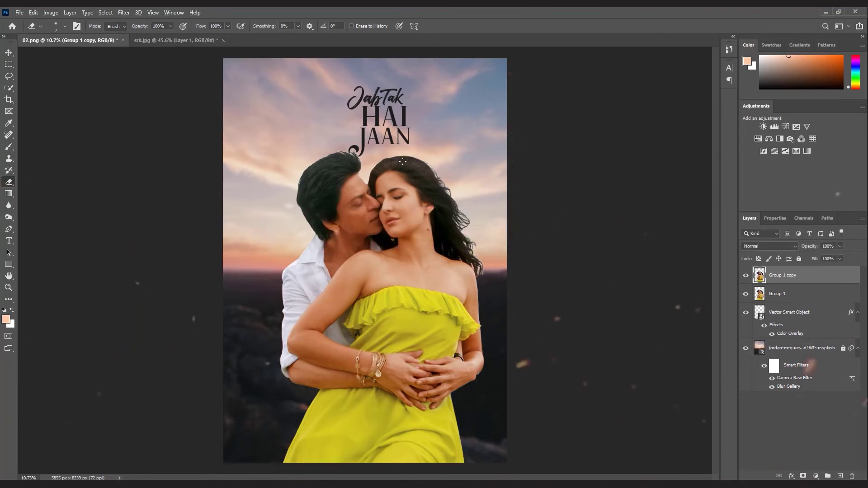
# Hide the oil-painted copy with a black layer mask and reveal it over the couple's hair using a soft white 171 px brush
pyautogui.scroll(5, 403, 162)
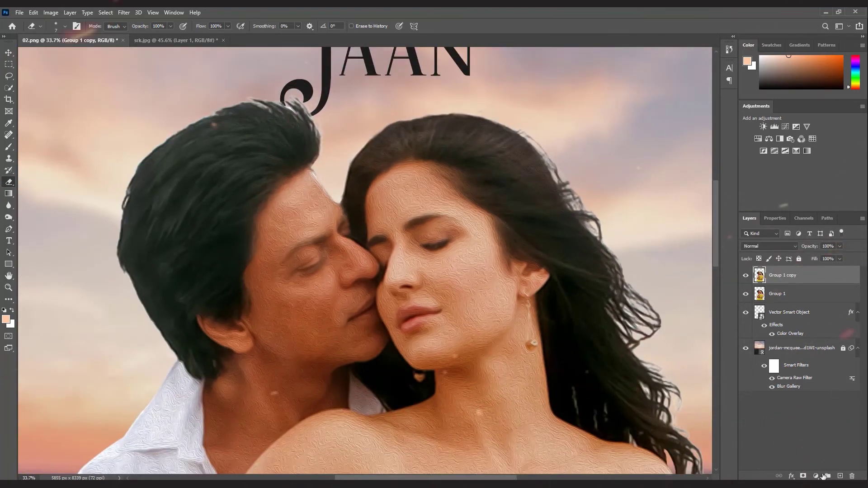
pyautogui.keyDown('alt'); pyautogui.click(804, 476); pyautogui.keyUp('alt')
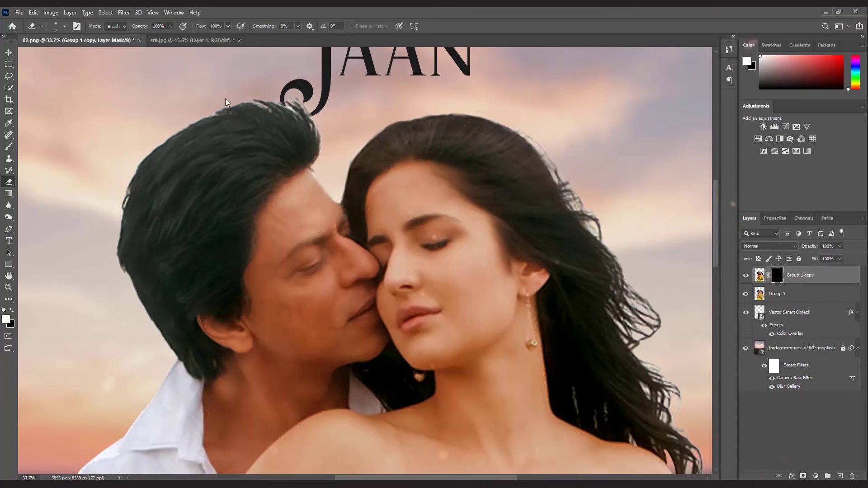
pyautogui.click(8, 147)
pyautogui.scroll(2, 91, 163)
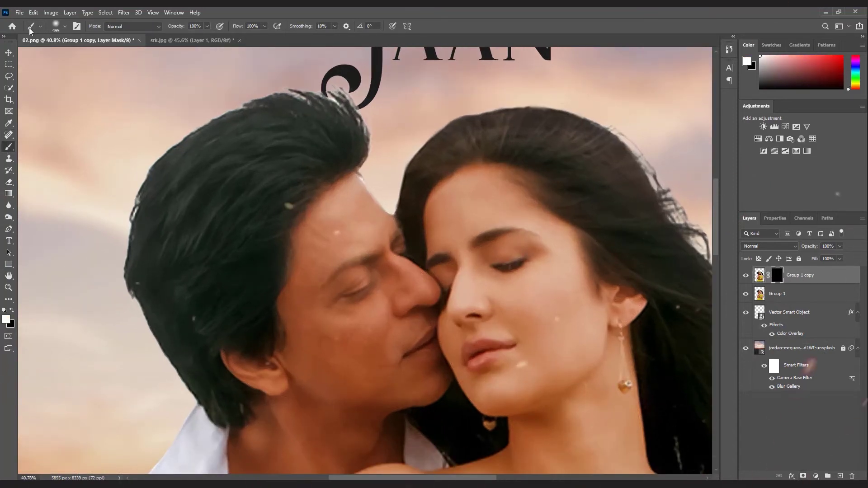
pyautogui.click(65, 26)
pyautogui.press('Return')
pyautogui.scroll(-4, 232, 207)
pyautogui.scroll(4, 322, 147)
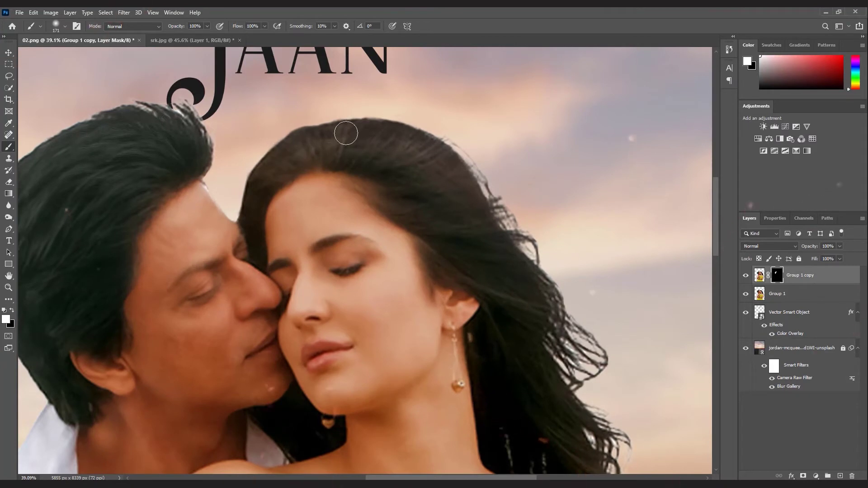
pyautogui.scroll(-4, 346, 134)
pyautogui.scroll(2, 416, 177)
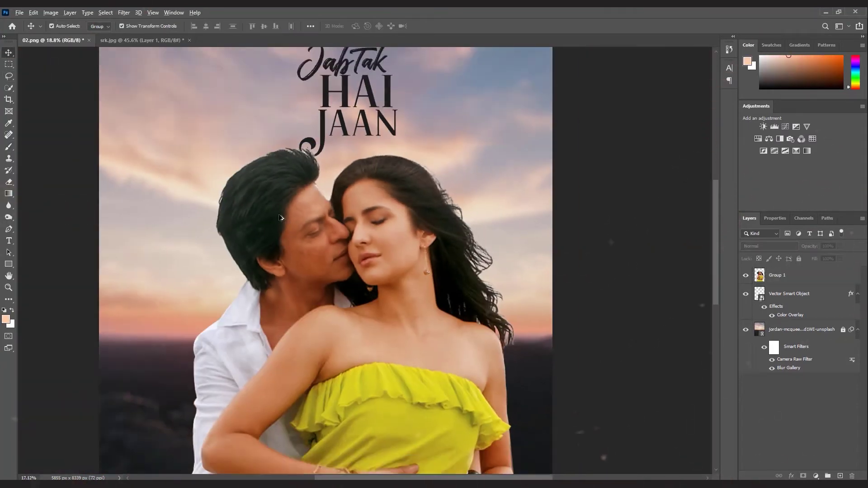
# Place the movie credit text image in the poster, enlarge it and position it along the lower edge over the dress
pyautogui.scroll(-2, 364, 212)
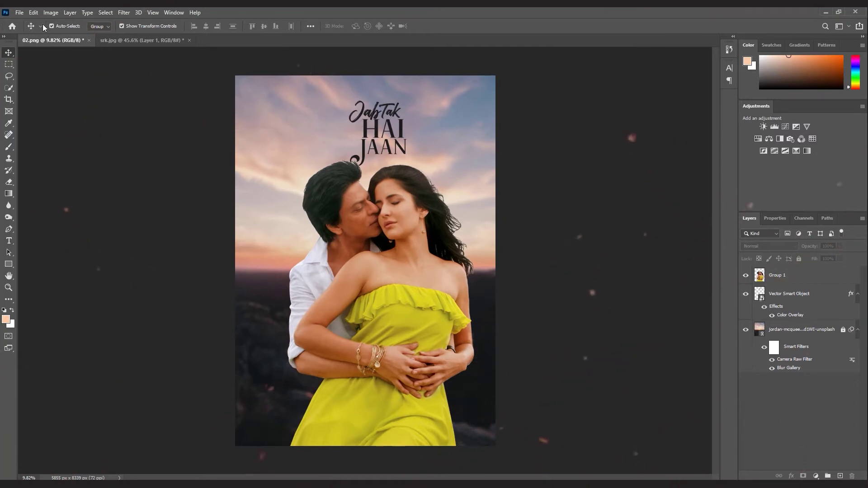
pyautogui.click(19, 12)
pyautogui.click(55, 198)
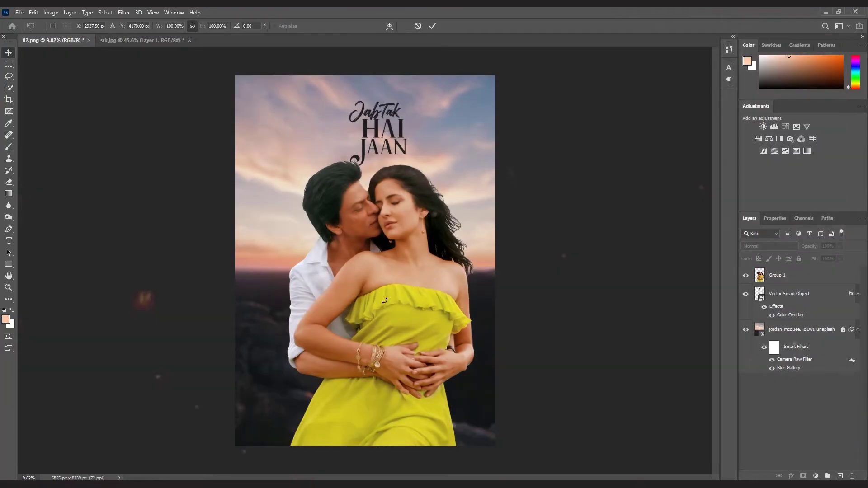
pyautogui.moveTo(385, 265); pyautogui.dragTo(455, 281)
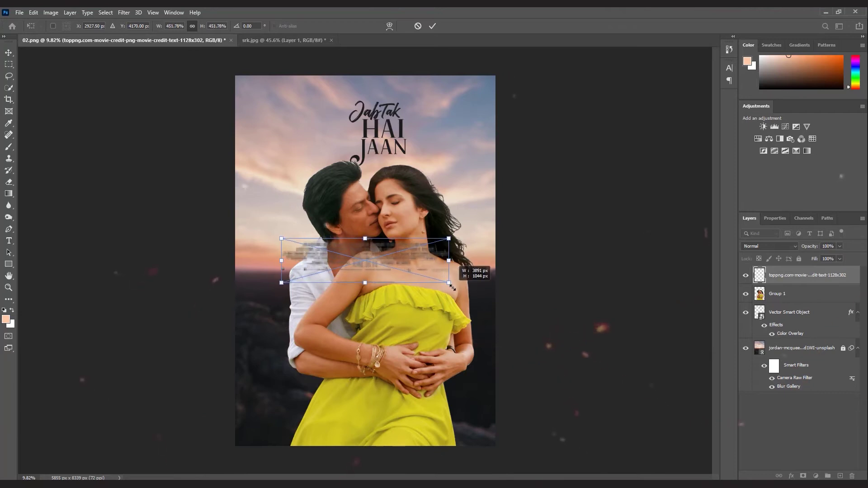
pyautogui.moveTo(404, 269); pyautogui.dragTo(428, 448)
pyautogui.click(7, 55)
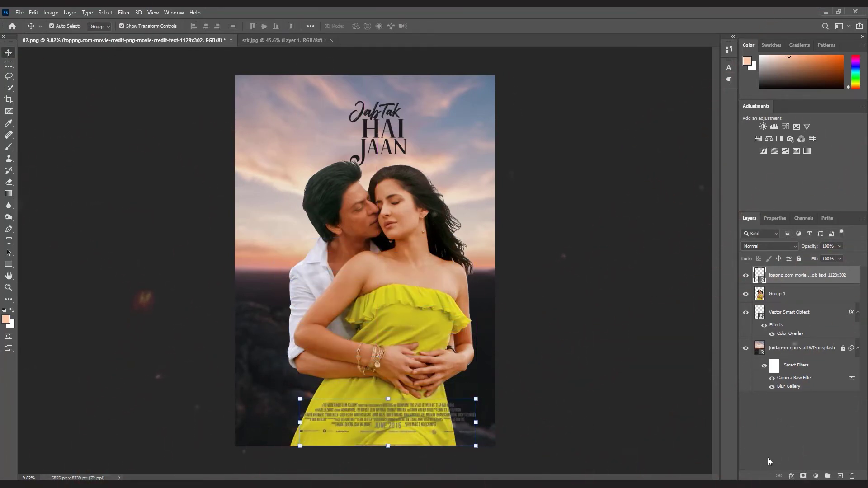
# Give the credit text layer a white Color Overlay
pyautogui.click(792, 477)
pyautogui.click(810, 444)
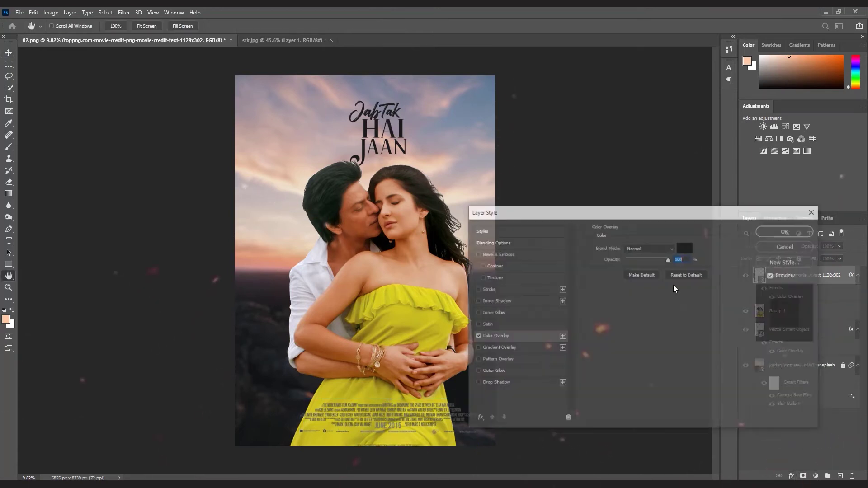
pyautogui.click(684, 249)
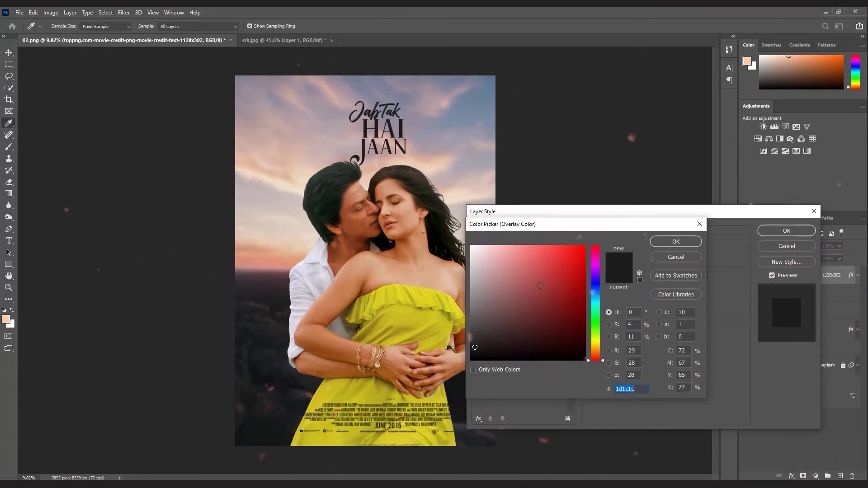
pyautogui.moveTo(497, 271); pyautogui.dragTo(429, 215)
pyautogui.click(676, 242)
pyautogui.click(787, 231)
# Lock the couple layer and move the credit text slightly up from the poster's lower edge
pyautogui.moveTo(406, 404); pyautogui.dragTo(406, 419)
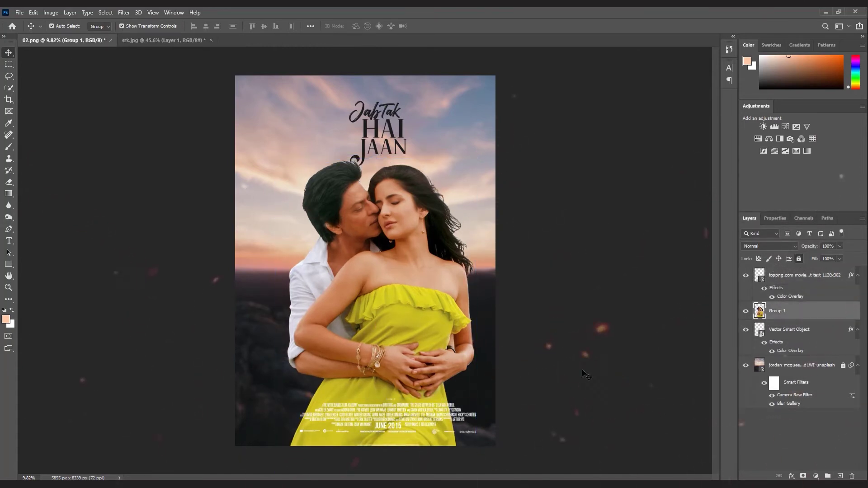
pyautogui.click(414, 421)
pyautogui.scroll(3, 401, 427)
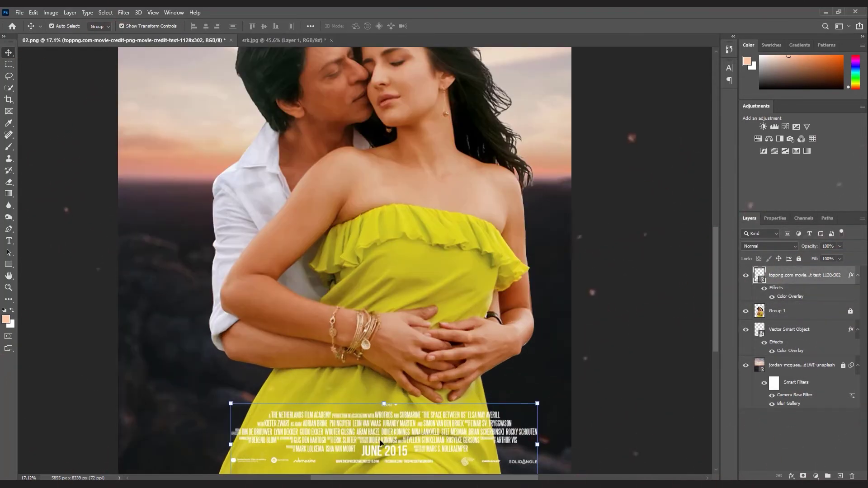
pyautogui.scroll(-1, 363, 435)
pyautogui.moveTo(371, 400); pyautogui.dragTo(373, 381)
pyautogui.scroll(4, 374, 404)
pyautogui.scroll(-3, 374, 381)
pyautogui.click(566, 426)
pyautogui.scroll(-2, 567, 426)
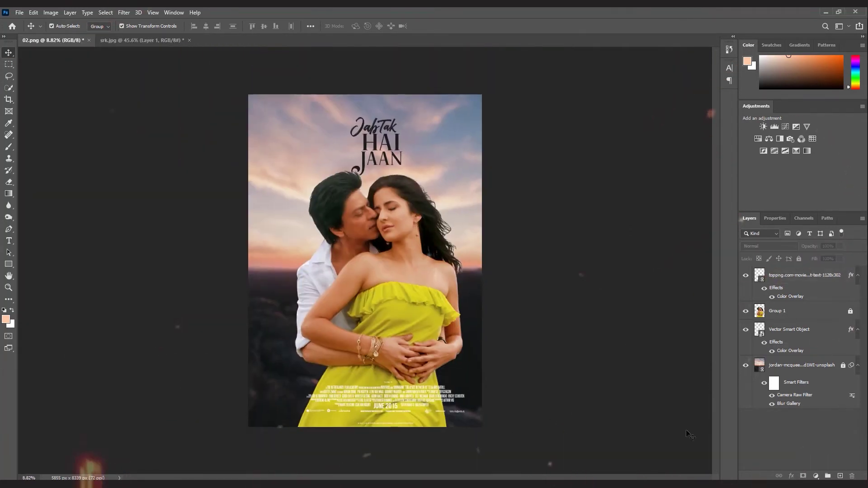
# Add a new layer and brush a dark background-sampled strip along the poster's lower edge with a soft 448 px brush
pyautogui.click(839, 476)
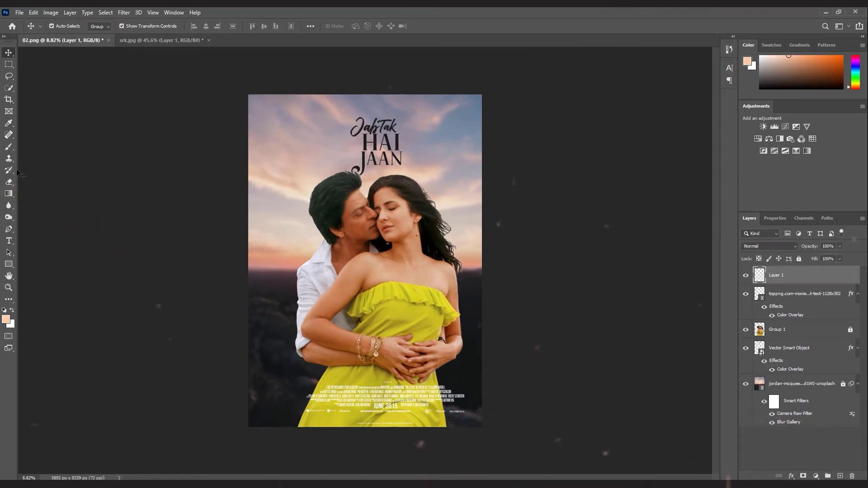
pyautogui.click(8, 148)
pyautogui.click(53, 28)
pyautogui.moveTo(82, 51); pyautogui.dragTo(100, 54)
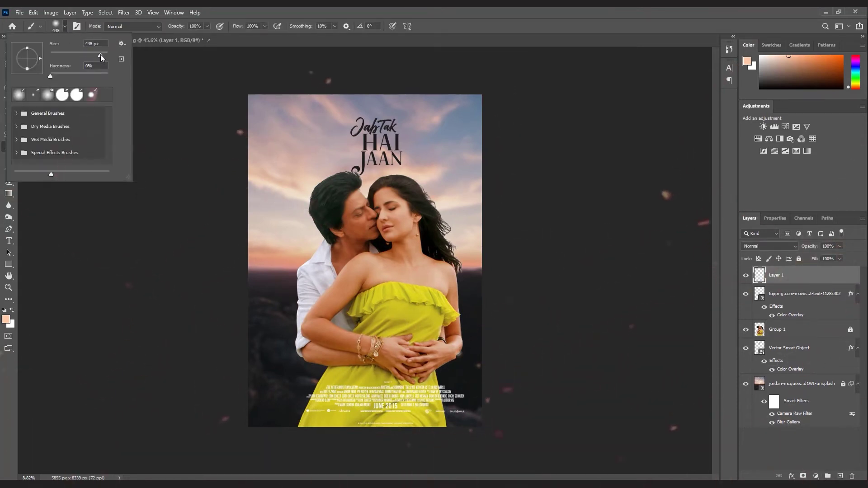
pyautogui.keyDown('alt'); pyautogui.click(288, 406); pyautogui.keyUp('alt')
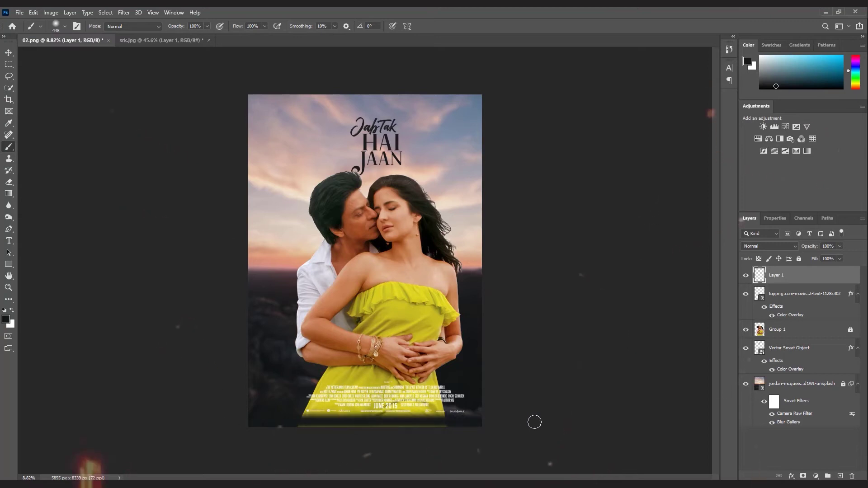
# Enlarge the brush to 2874 px and paint the sampled dark colour over the lower poster up to the couple's hands
pyautogui.click(54, 28)
pyautogui.moveTo(103, 56); pyautogui.dragTo(107, 56)
pyautogui.press('Return')
pyautogui.moveTo(518, 412)
pyautogui.mouseDown()
pyautogui.moveTo(556, 412)
pyautogui.moveTo(202, 412)
pyautogui.moveTo(523, 402)
pyautogui.mouseUp()
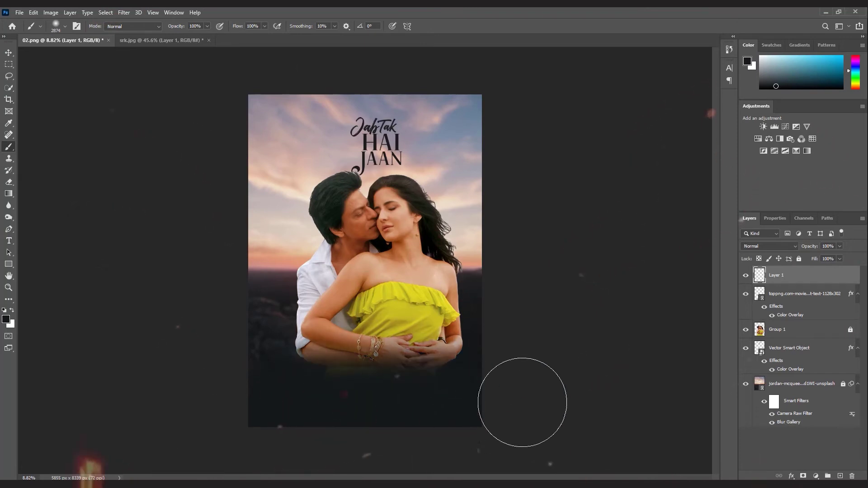
# Soften the painted dark area into a gradual fade with a very strong Gaussian Blur
pyautogui.click(124, 12)
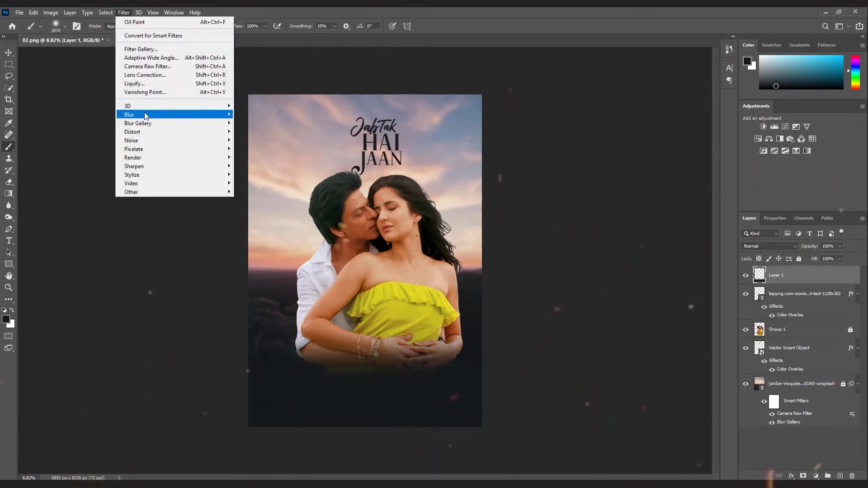
pyautogui.moveTo(146, 114)
pyautogui.click(255, 149)
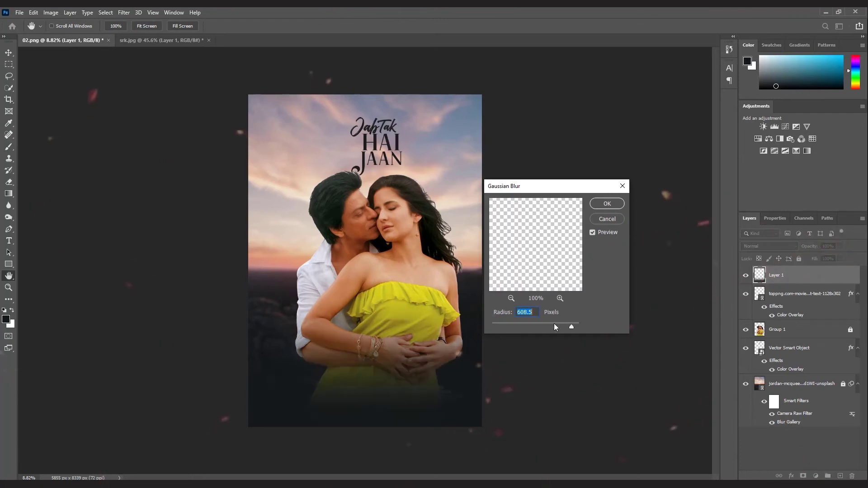
pyautogui.moveTo(572, 325); pyautogui.dragTo(574, 325)
pyautogui.click(606, 204)
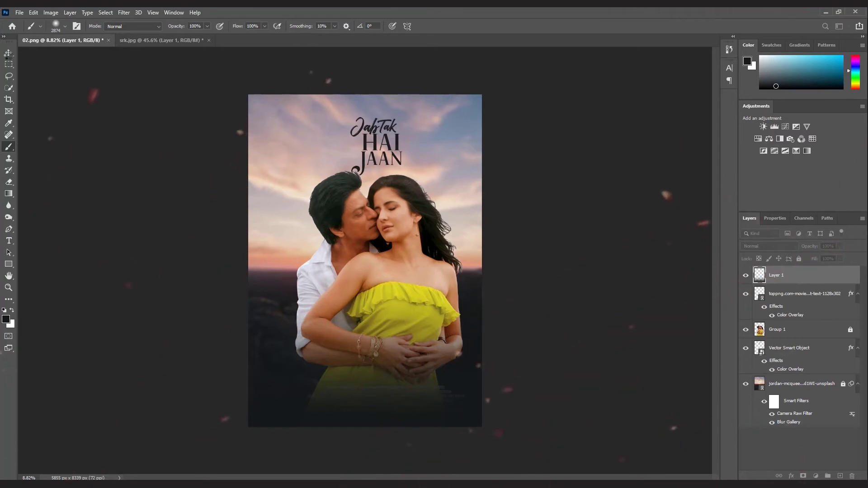
# Stretch the blurred dark layer's height to about 211% and shift it down over the poster
pyautogui.click(9, 53)
pyautogui.moveTo(366, 260); pyautogui.dragTo(366, 73)
pyautogui.moveTo(367, 235); pyautogui.dragTo(367, 276)
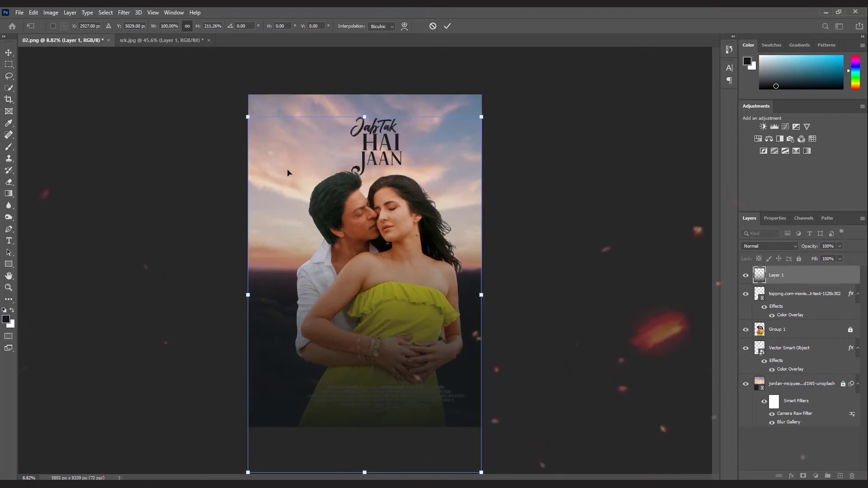
pyautogui.press('Return')
# Reorder the dark fade layer so it sits beneath the credit text
pyautogui.moveTo(798, 329)
pyautogui.mouseDown()
pyautogui.moveTo(807, 332)
pyautogui.moveTo(799, 312)
pyautogui.mouseUp()
pyautogui.click(576, 295)
pyautogui.scroll(-3, 464, 344)
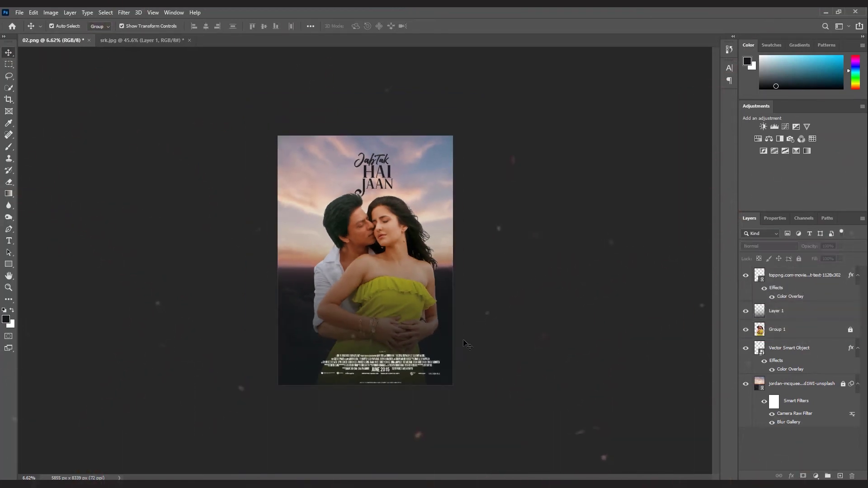
# Shift the dark fade slightly lower on the poster and lock its layer
pyautogui.scroll(2, 464, 341)
pyautogui.moveTo(455, 356); pyautogui.dragTo(454, 376)
pyautogui.click(800, 258)
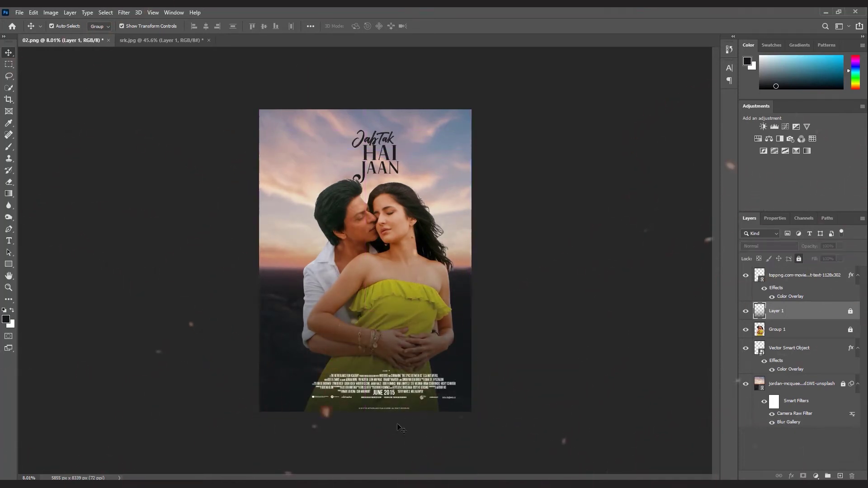
# Move the credit text a little higher above the poster's lower edge and deselect it
pyautogui.scroll(1, 365, 259)
pyautogui.click(379, 436)
pyautogui.scroll(2, 379, 435)
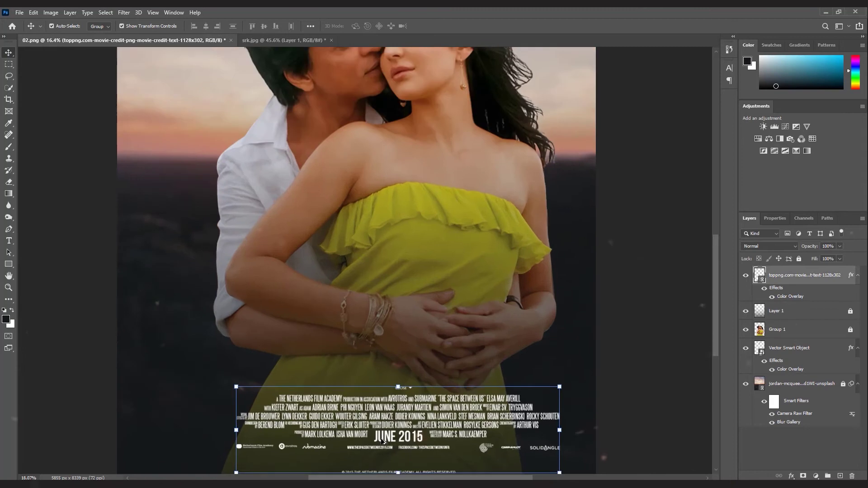
pyautogui.moveTo(374, 409); pyautogui.dragTo(385, 431)
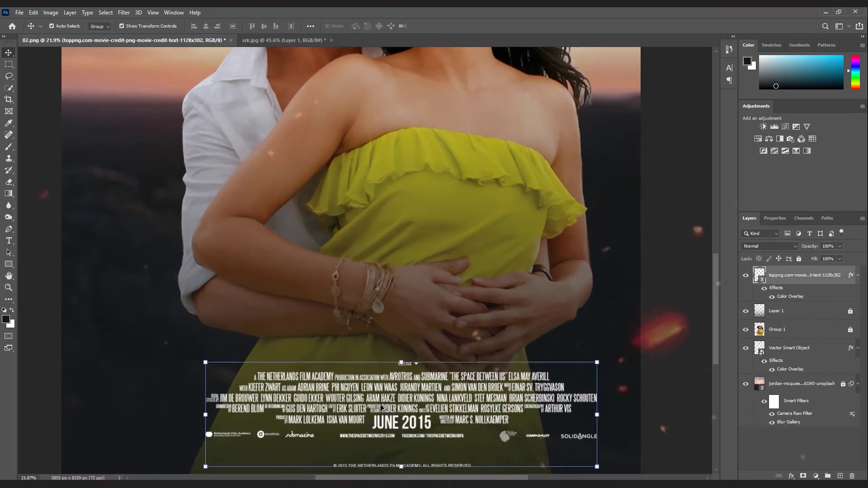
pyautogui.scroll(-2, 384, 431)
pyautogui.click(448, 424)
pyautogui.scroll(-2, 448, 425)
pyautogui.scroll(1, 419, 266)
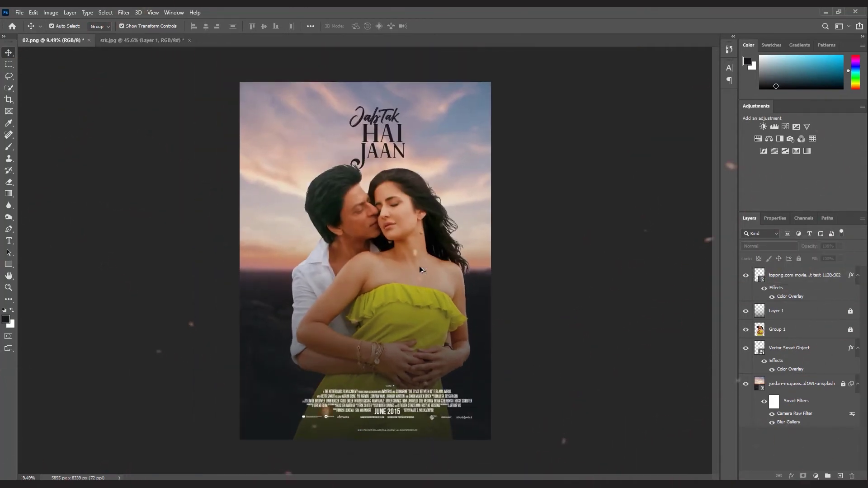
# Enlarge the title lettering slightly and move it up toward the poster's upper edge
pyautogui.scroll(-1, 404, 133)
pyautogui.scroll(4, 382, 121)
pyautogui.moveTo(377, 120); pyautogui.dragTo(384, 126)
pyautogui.moveTo(444, 132); pyautogui.dragTo(466, 131)
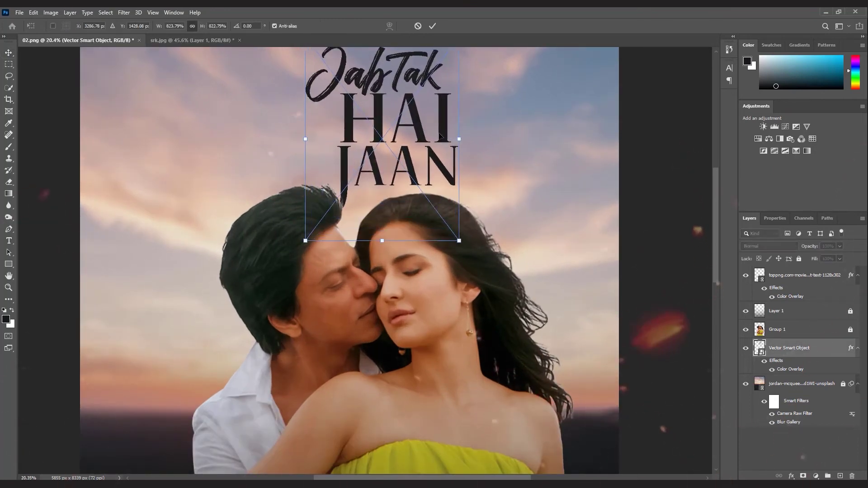
pyautogui.scroll(-2, 381, 164)
pyautogui.moveTo(373, 149); pyautogui.dragTo(365, 140)
pyautogui.press('Return')
pyautogui.scroll(-1, 425, 199)
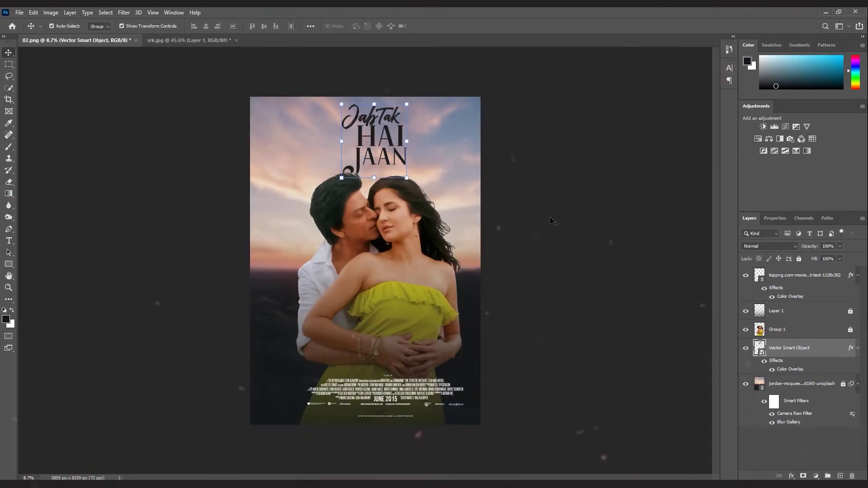
# Unlock the couple layer and scale the couple down, leaving more space beneath the title
pyautogui.click(425, 304)
pyautogui.click(772, 336)
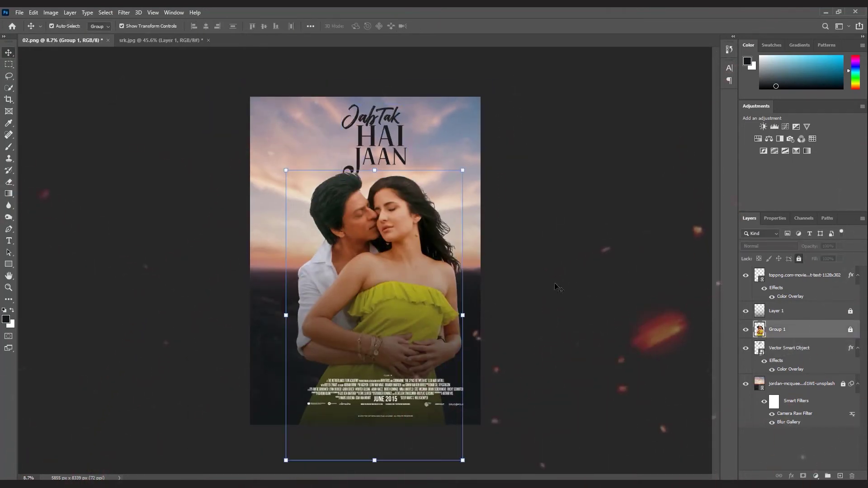
pyautogui.click(464, 314)
pyautogui.moveTo(465, 313); pyautogui.dragTo(414, 313)
pyautogui.press('Return')
pyautogui.click(526, 194)
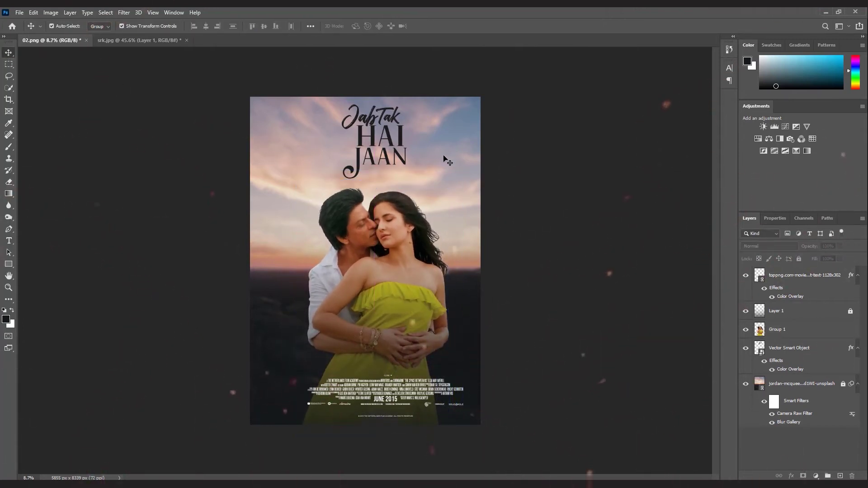
# Enlarge the title lettering in the sky above the couple and deselect it
pyautogui.hotkey('ctrl', '0')
pyautogui.moveTo(386, 115); pyautogui.dragTo(422, 134)
pyautogui.click(8, 53)
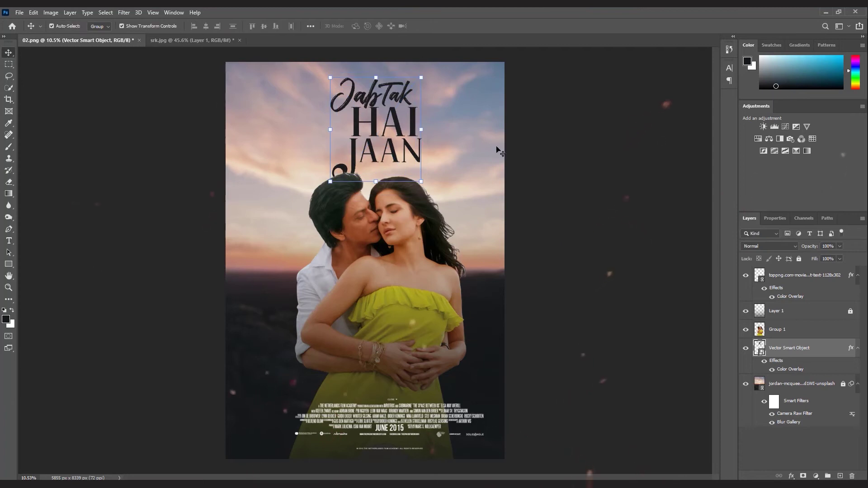
pyautogui.click(507, 251)
pyautogui.scroll(-3, 418, 213)
pyautogui.scroll(1, 418, 213)
pyautogui.click(390, 147)
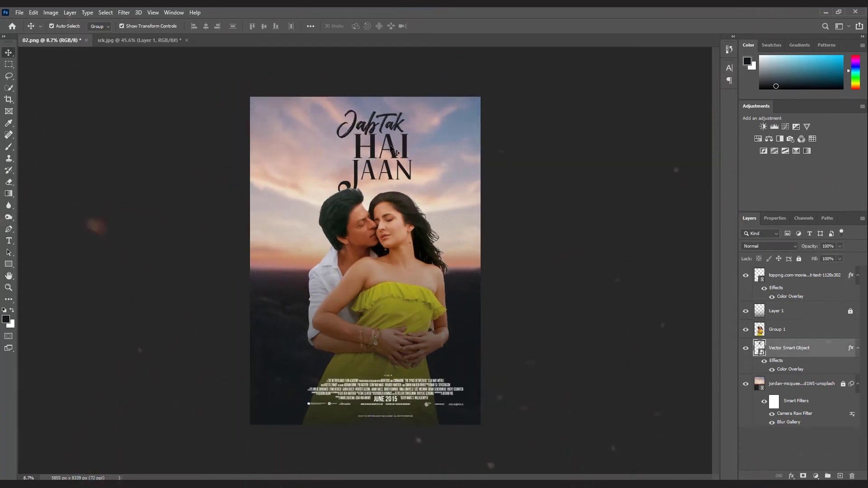
pyautogui.click(535, 165)
pyautogui.scroll(-1, 422, 264)
pyautogui.scroll(1, 423, 264)
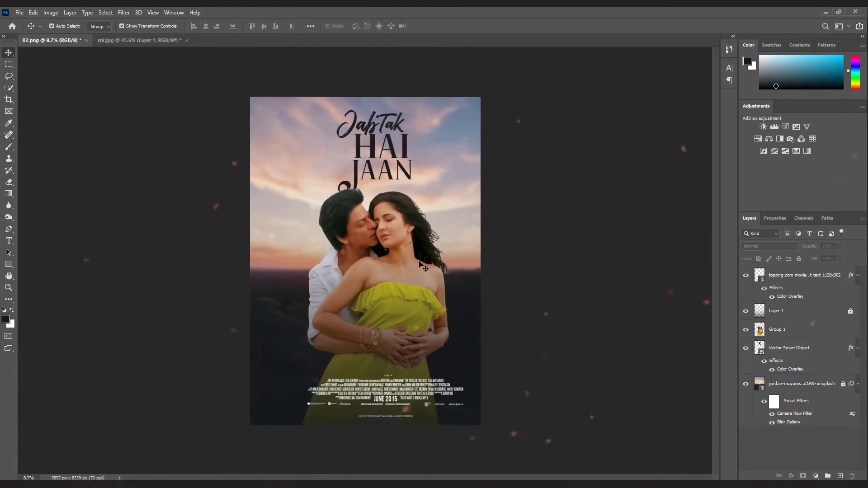
# Scale the couple up to about 124.84% and position them slightly higher on the poster
pyautogui.click(372, 297)
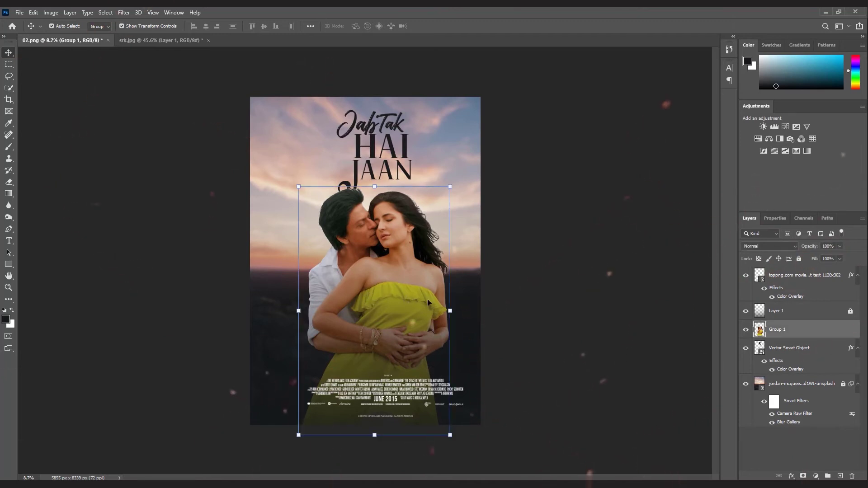
pyautogui.moveTo(451, 311); pyautogui.dragTo(472, 324)
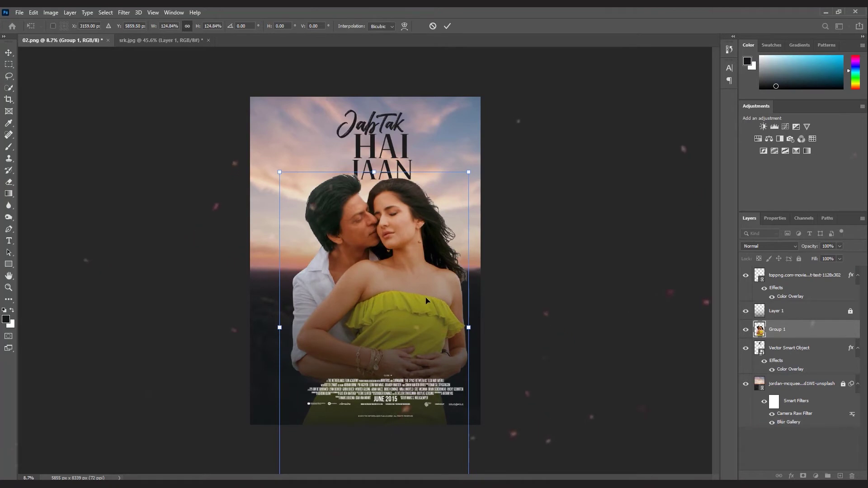
pyautogui.moveTo(426, 301); pyautogui.dragTo(426, 297)
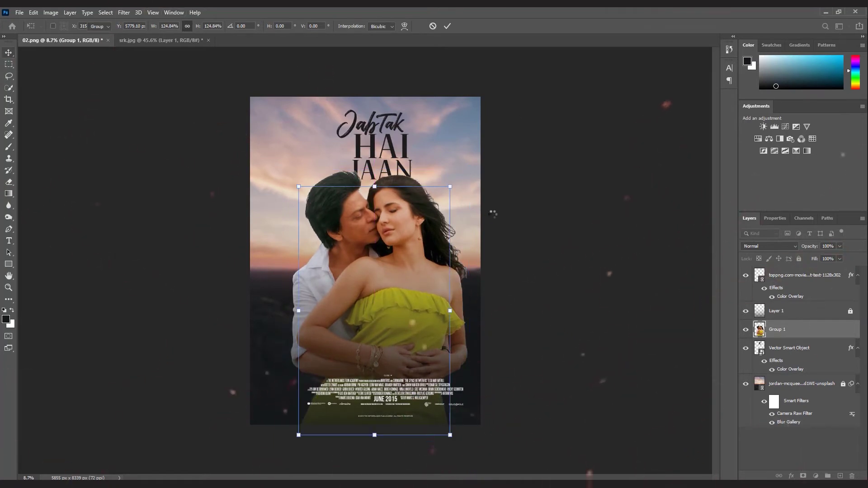
pyautogui.press('Return')
pyautogui.click(486, 197)
# Reduce the title lettering slightly and reposition it just above the couple's heads
pyautogui.click(403, 150)
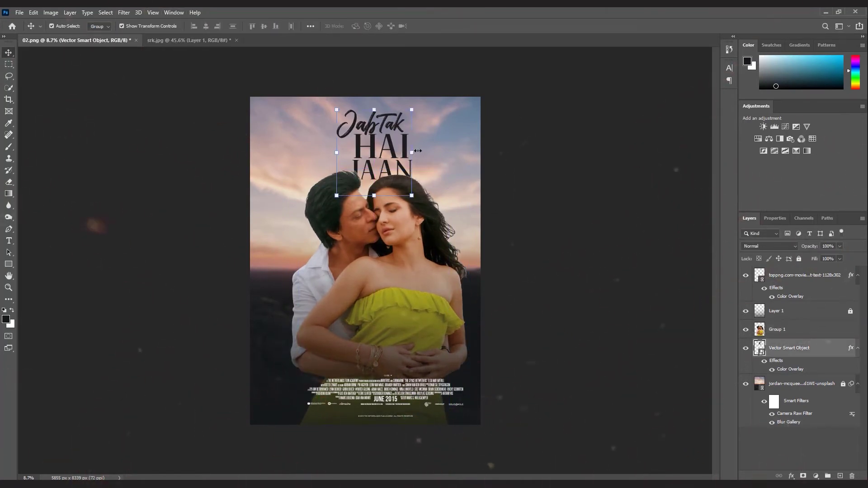
pyautogui.hotkey('ctrl', 't')
pyautogui.moveTo(410, 153)
pyautogui.mouseDown()
pyautogui.moveTo(387, 145)
pyautogui.moveTo(414, 148)
pyautogui.mouseUp()
pyautogui.moveTo(396, 148)
pyautogui.mouseDown()
pyautogui.moveTo(405, 144)
pyautogui.moveTo(399, 152)
pyautogui.mouseUp()
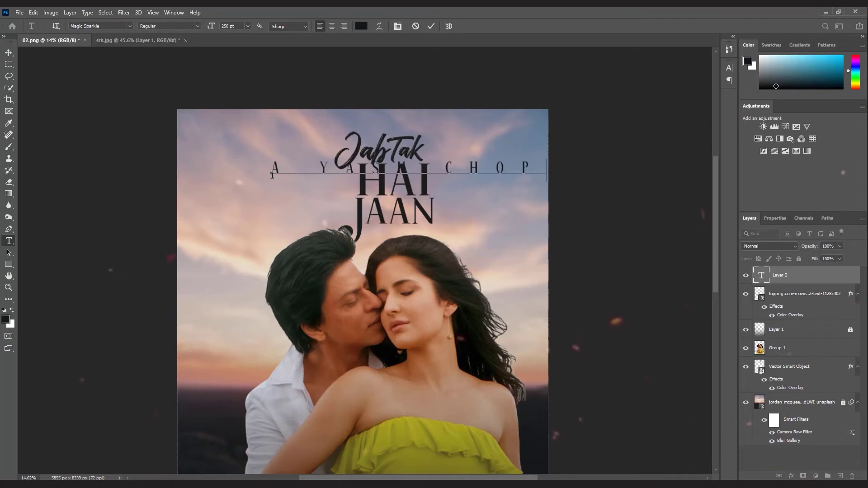
# Complete the text line "a yash chopra romance" and scale it to about 63.64% above the title
pyautogui.write('RO')
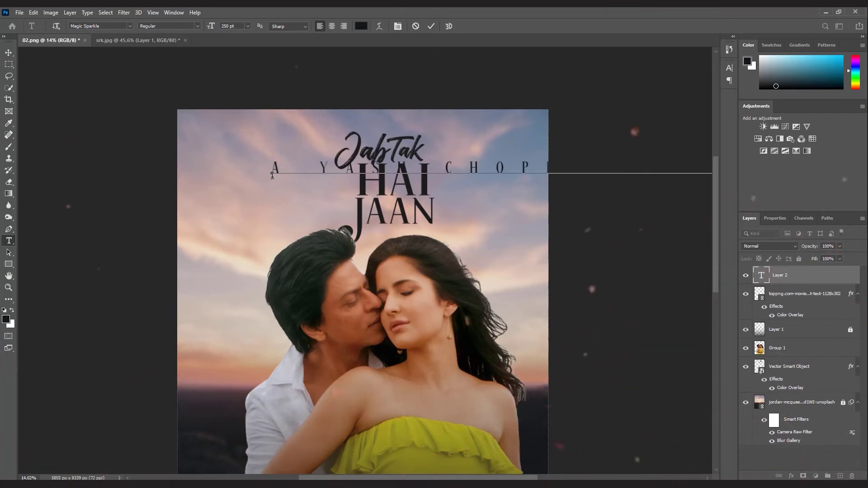
pyautogui.click(8, 54)
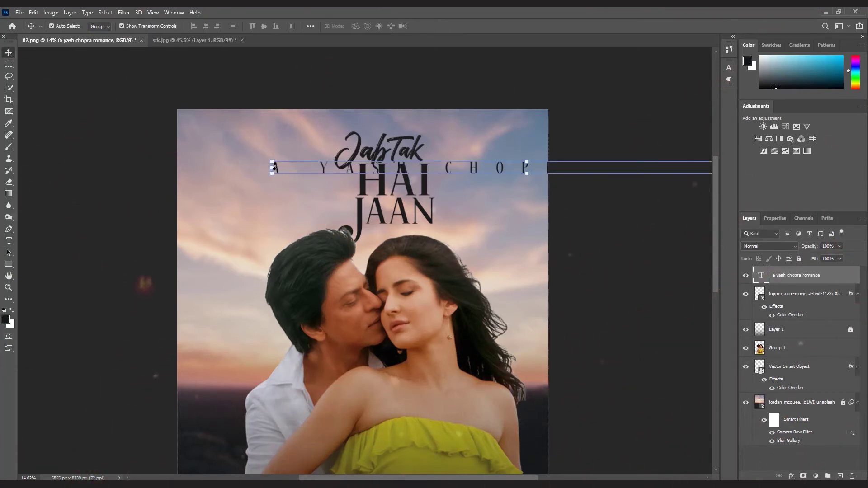
pyautogui.click(273, 167)
pyautogui.moveTo(280, 169); pyautogui.dragTo(276, 167)
pyautogui.moveTo(536, 172); pyautogui.dragTo(457, 128)
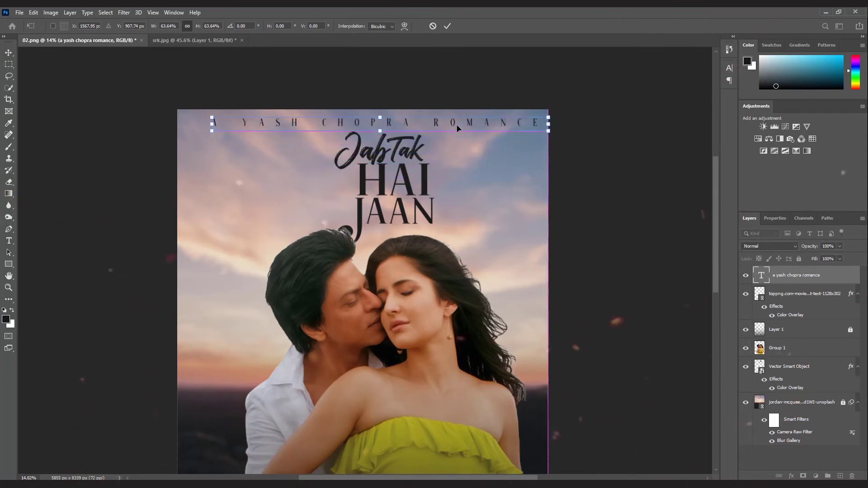
pyautogui.click(5, 57)
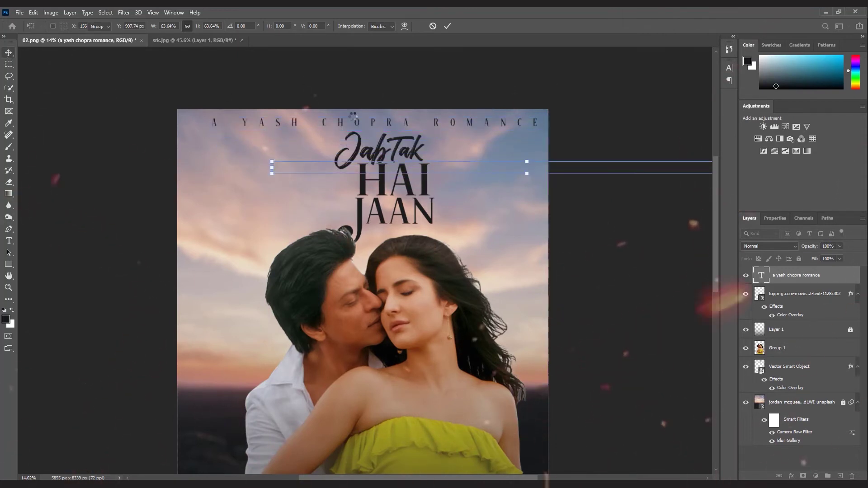
# Shrink the "a yash chopra romance" line further and centre it horizontally above the title
pyautogui.click(546, 117)
pyautogui.moveTo(551, 114); pyautogui.dragTo(489, 115)
pyautogui.click(8, 53)
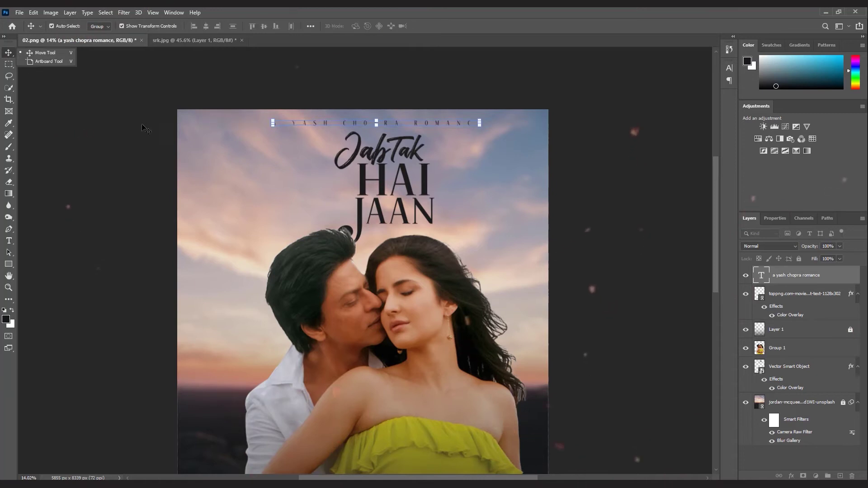
pyautogui.scroll(-3, 430, 129)
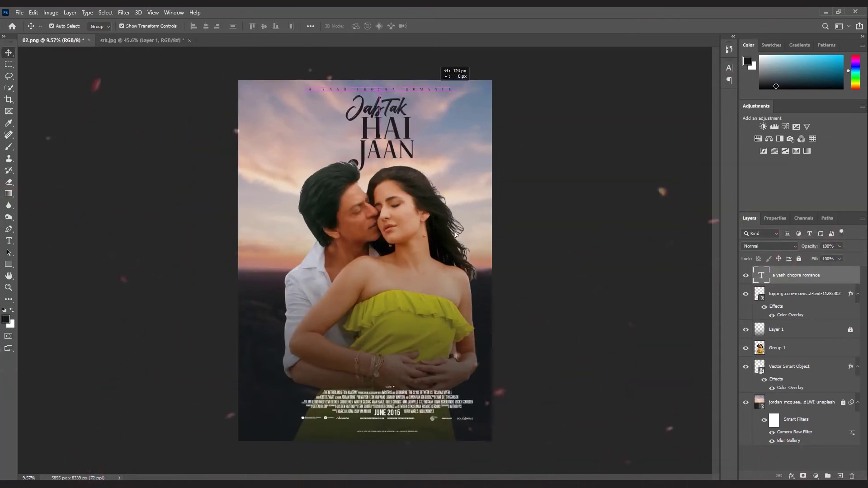
pyautogui.scroll(-1, 443, 234)
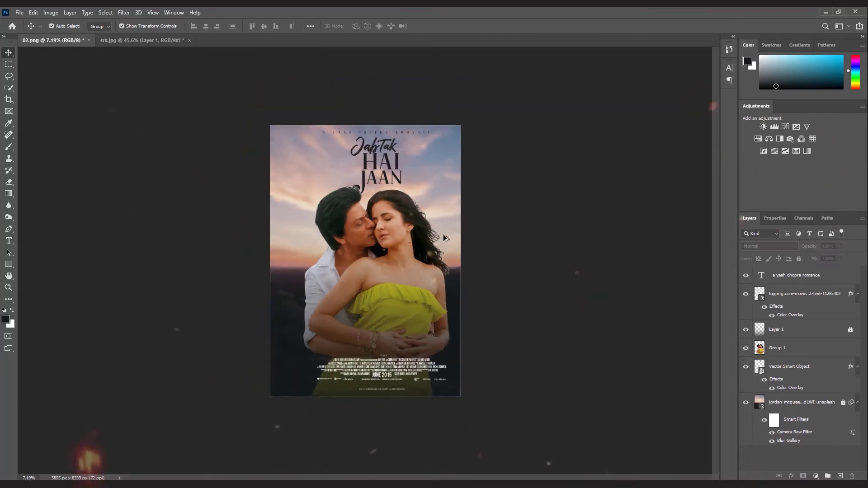
# Lock the "a yash chopra romance" text layer and the title lettering layer
pyautogui.click(343, 271)
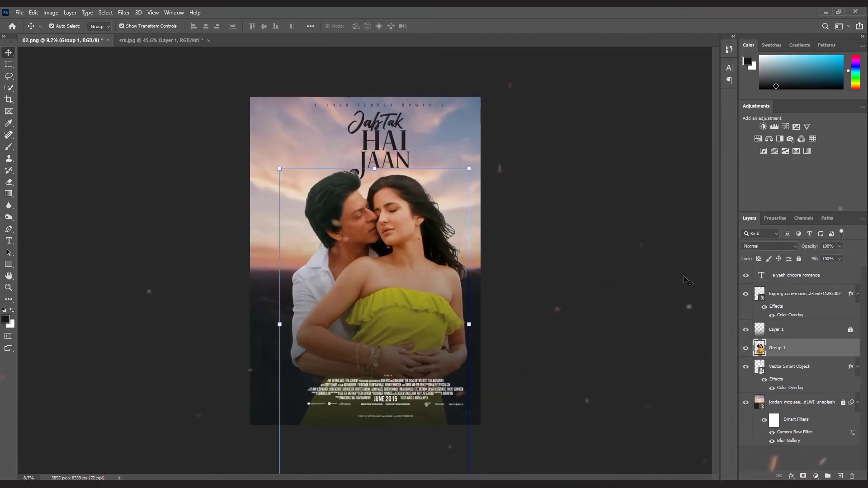
pyautogui.click(641, 325)
pyautogui.moveTo(397, 85); pyautogui.dragTo(448, 151)
# Add a light orange Inner Glow to the couple layer with size 161 px and opacity 34%
pyautogui.click(787, 347)
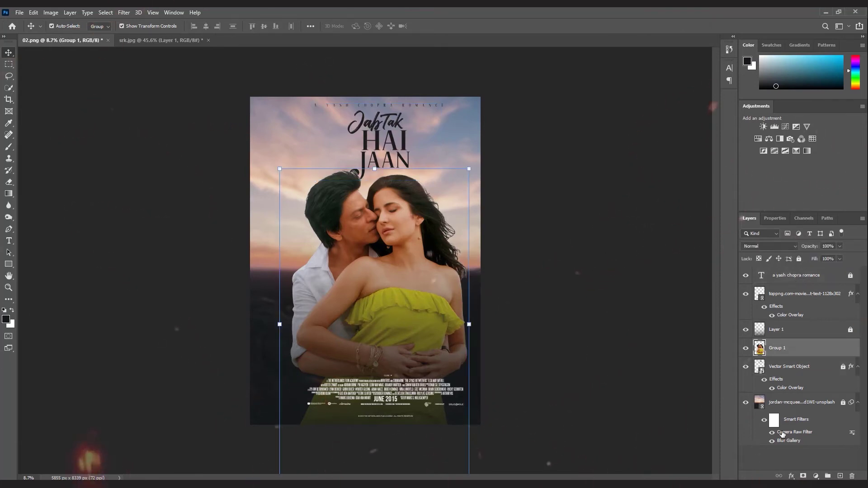
pyautogui.click(792, 476)
pyautogui.click(811, 424)
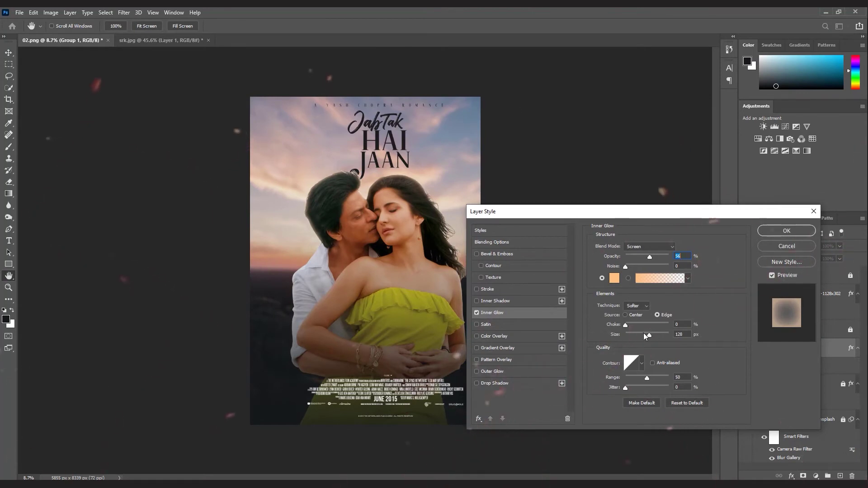
pyautogui.moveTo(628, 335); pyautogui.dragTo(655, 335)
pyautogui.moveTo(650, 256); pyautogui.dragTo(639, 256)
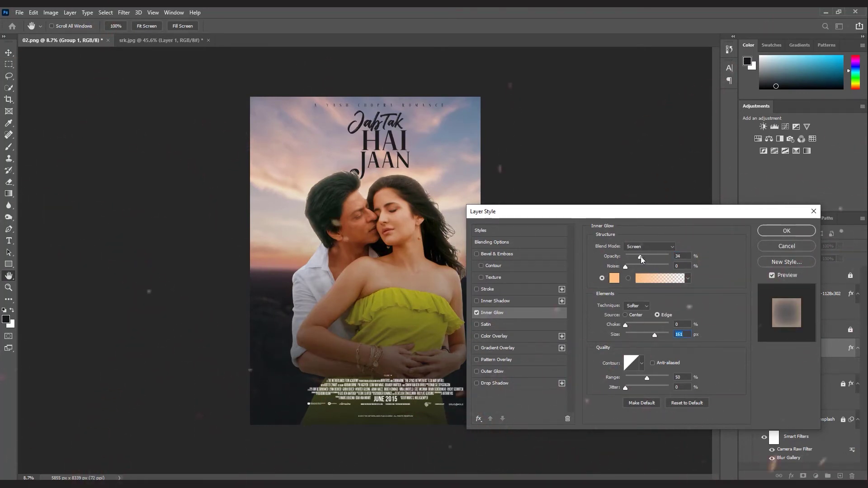
pyautogui.moveTo(638, 256); pyautogui.dragTo(642, 256)
# Try Soft Light for the couple's inner glow, and settle on Overlay blending at 80% opacity
pyautogui.click(649, 246)
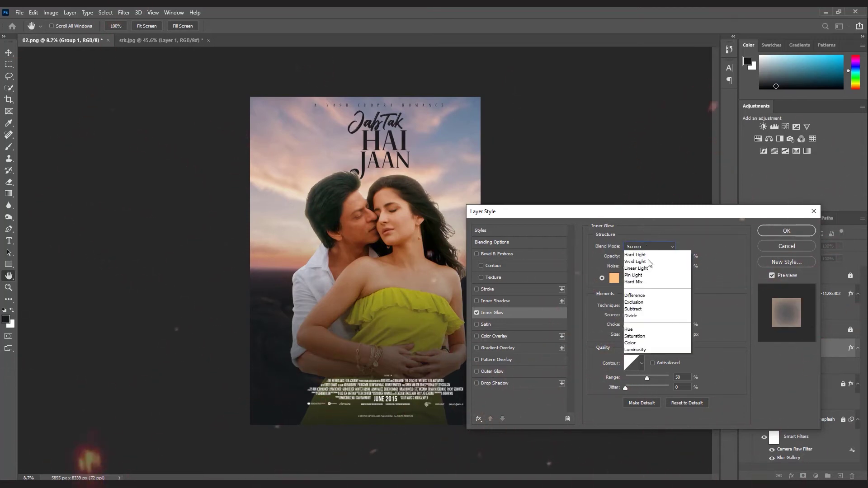
pyautogui.click(634, 363)
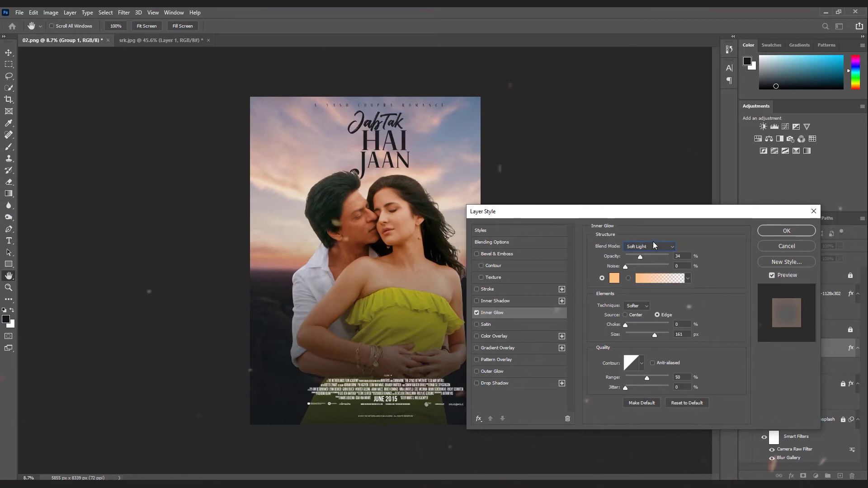
pyautogui.click(653, 243)
pyautogui.click(632, 355)
pyautogui.moveTo(651, 256); pyautogui.dragTo(661, 257)
pyautogui.click(660, 246)
pyautogui.click(736, 245)
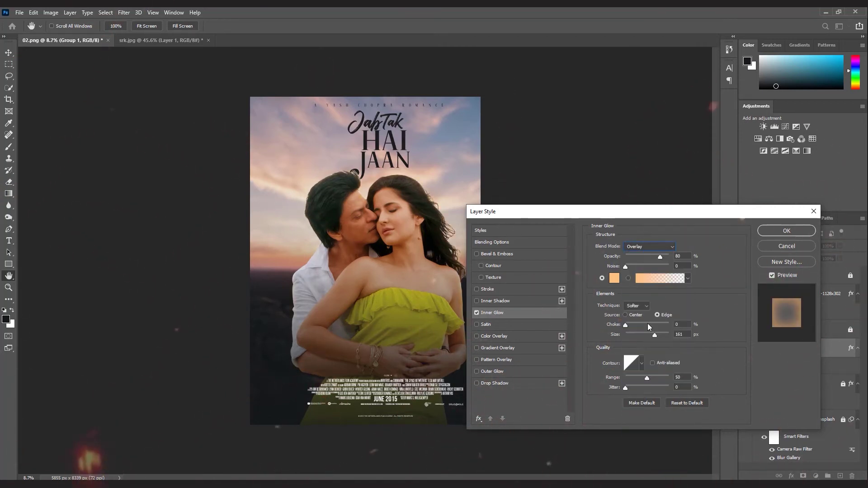
# Set the inner glow's size to 250 px and choke to 0%, and apply the layer style
pyautogui.moveTo(644, 321); pyautogui.dragTo(629, 322)
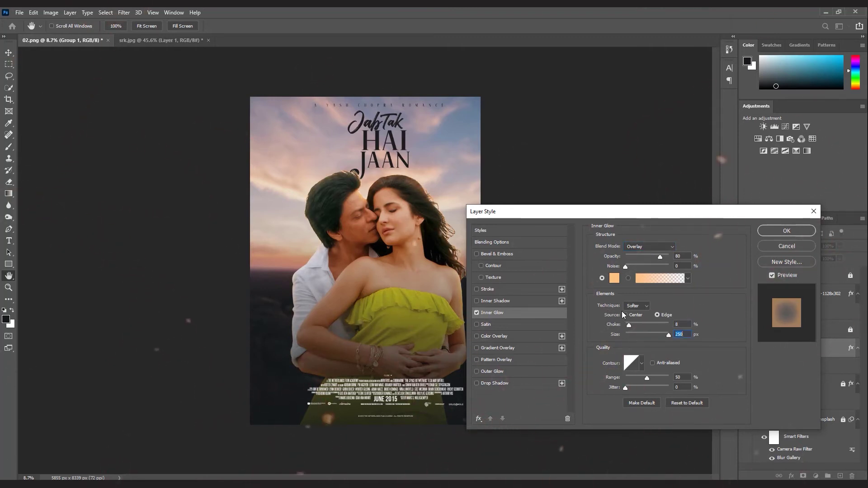
pyautogui.click(623, 325)
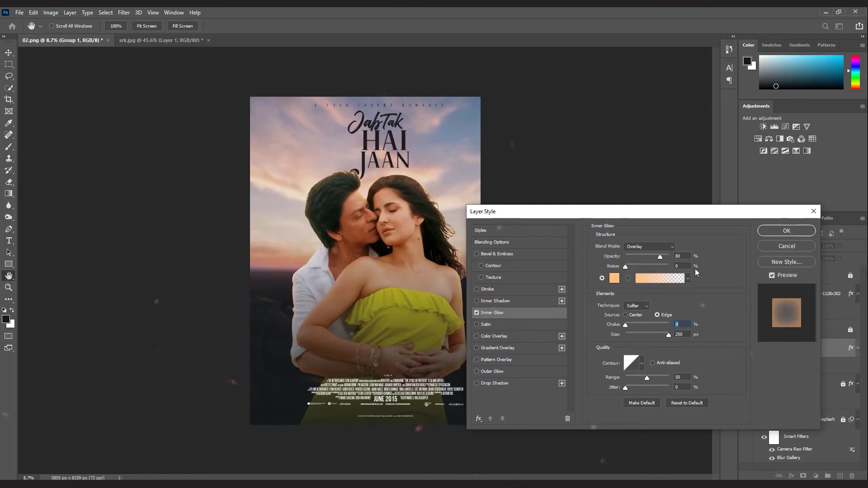
pyautogui.click(772, 230)
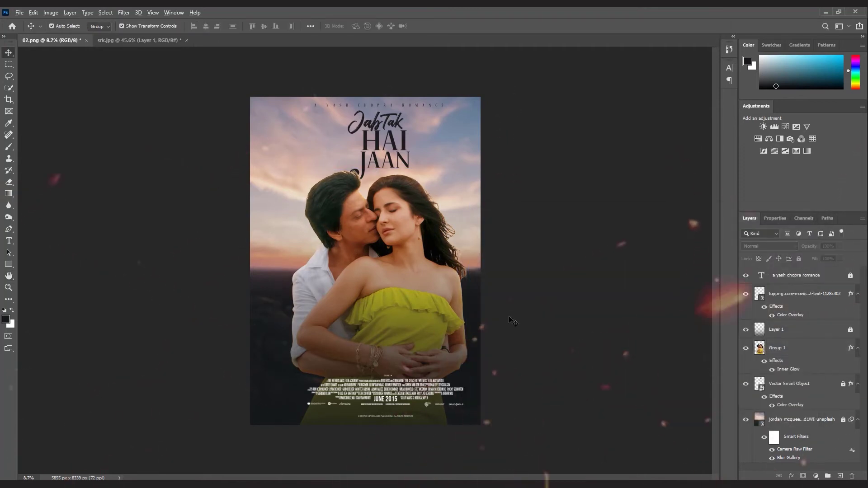
pyautogui.scroll(-2, 518, 299)
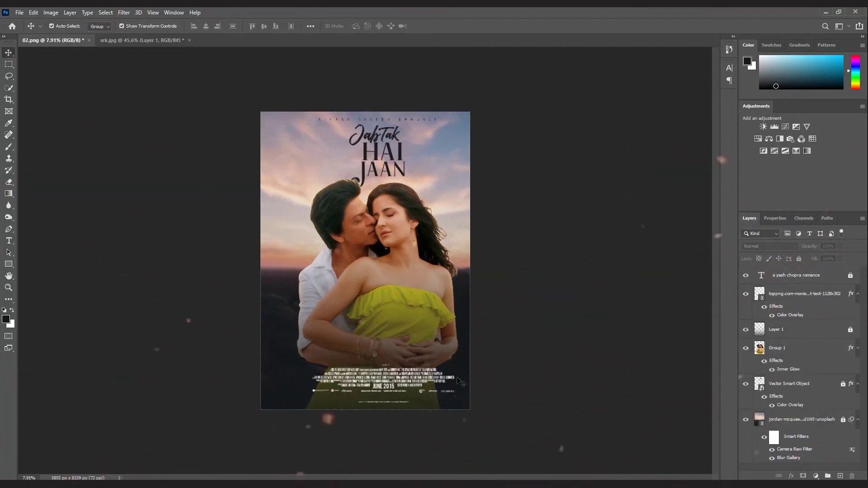
# Create a new empty layer above all the other poster layers
pyautogui.click(840, 476)
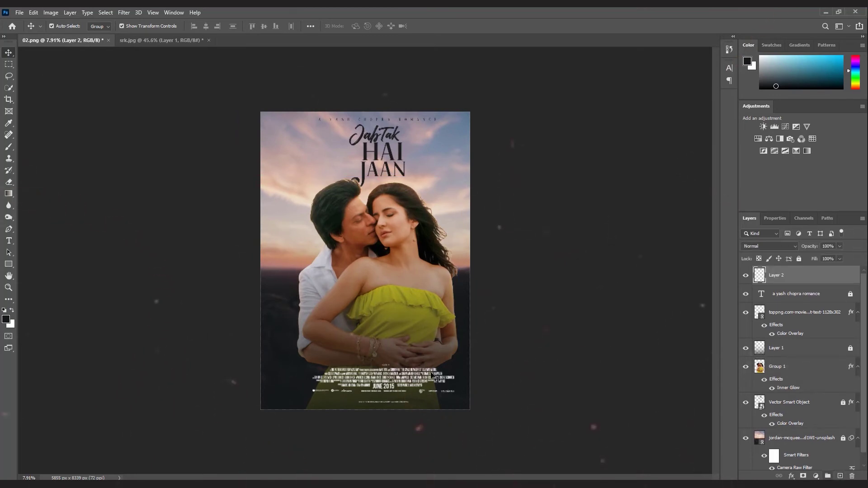
pyautogui.scroll(7, 403, 386)
pyautogui.scroll(-5, 403, 386)
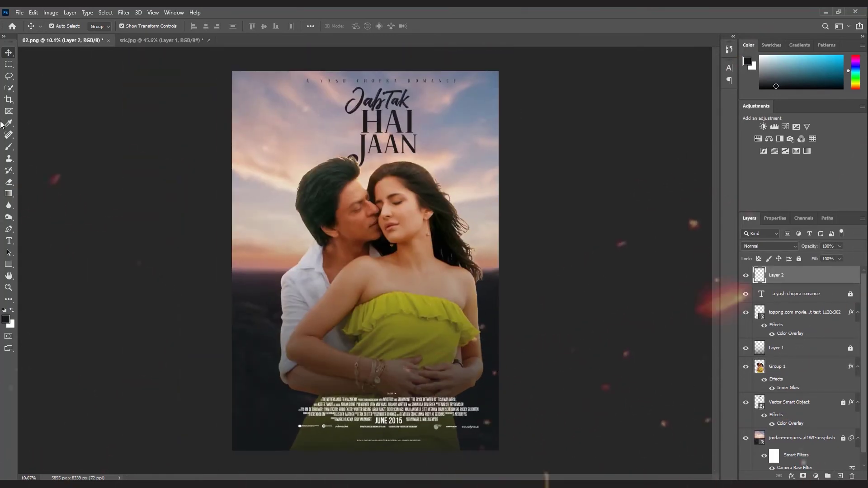
# Set the brush size to 100 px and sample a light tan colour near the man's hair edge
pyautogui.press('b')
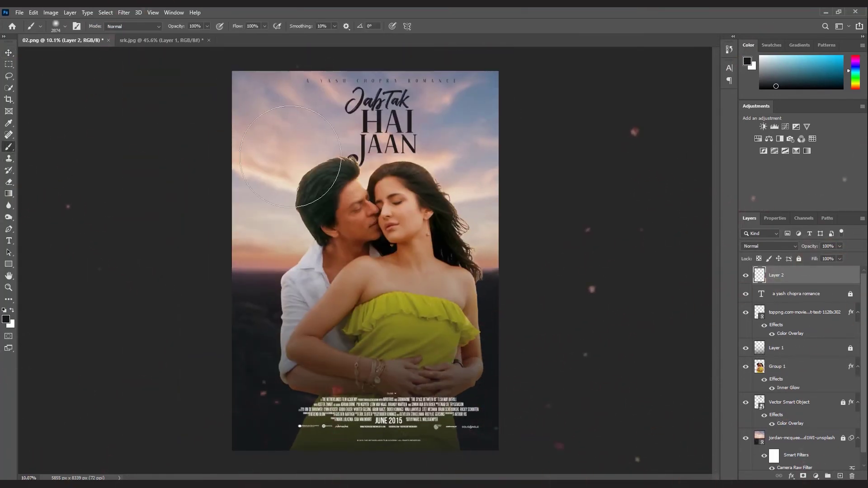
pyautogui.click(61, 28)
pyautogui.write('100')
pyautogui.press('Return')
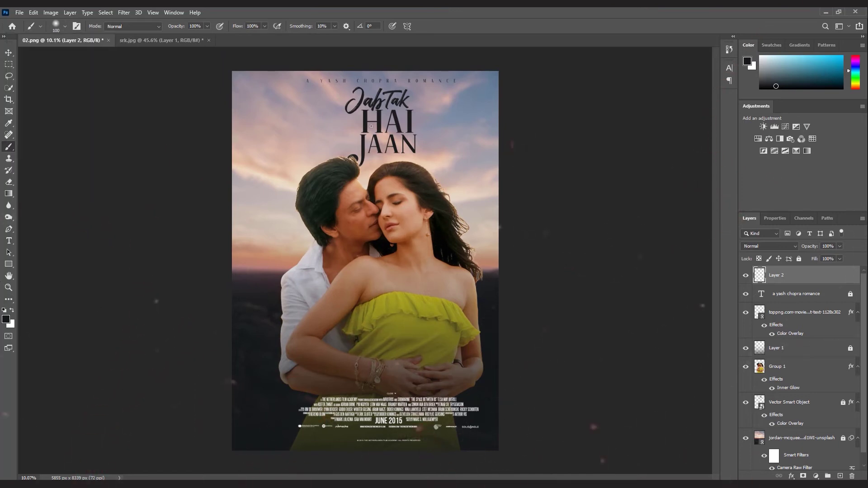
pyautogui.scroll(8, 335, 179)
pyautogui.keyDown('alt'); pyautogui.click(329, 186); pyautogui.keyUp('alt')
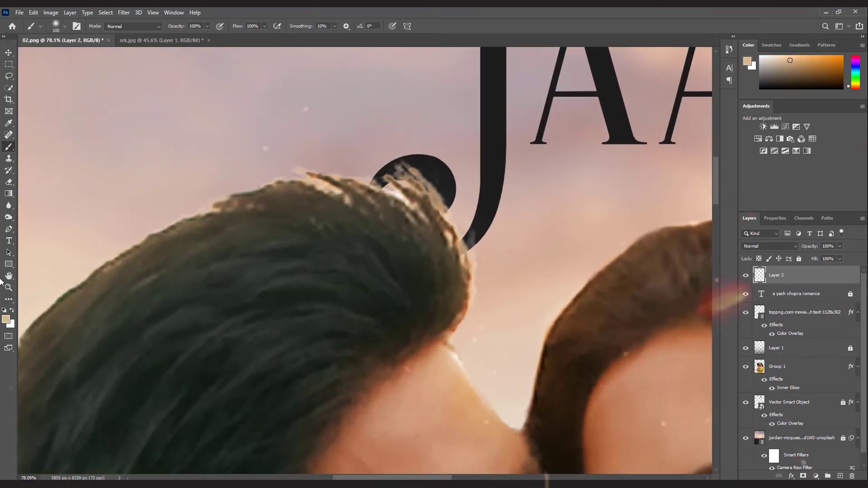
# Set the foreground colour to the light peach ffd6a4 for brush painting
pyautogui.click(6, 319)
pyautogui.moveTo(511, 265); pyautogui.dragTo(513, 252)
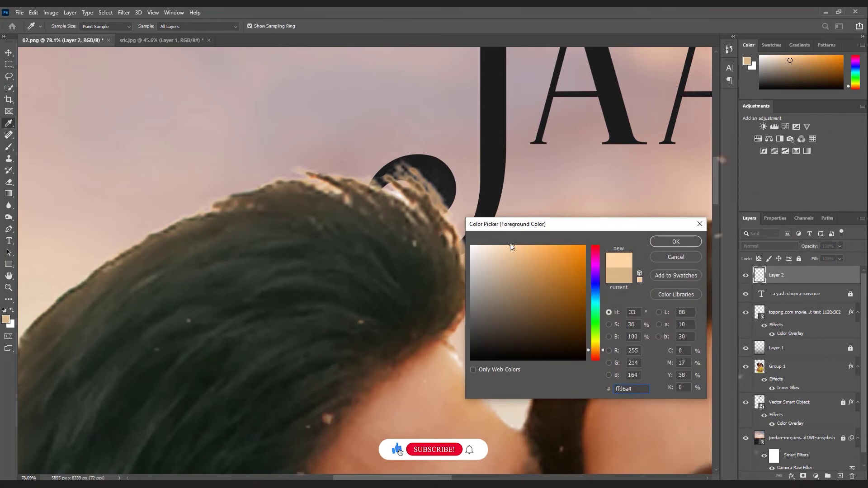
pyautogui.press('Return')
pyautogui.press('b')
# Paint peach highlight patches on the man's forehead and cheek on the new layer
pyautogui.scroll(-5, 332, 229)
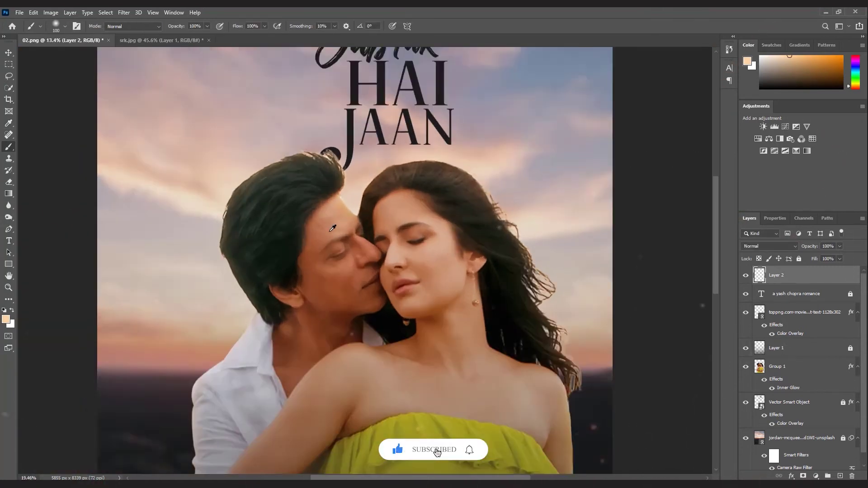
pyautogui.scroll(3, 332, 228)
pyautogui.moveTo(324, 213)
pyautogui.mouseDown()
pyautogui.moveTo(344, 199)
pyautogui.moveTo(344, 224)
pyautogui.mouseUp()
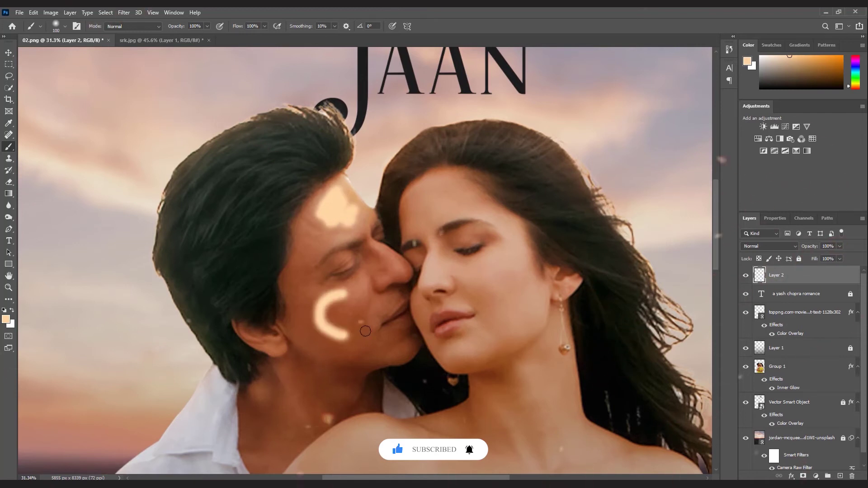
pyautogui.moveTo(325, 318)
pyautogui.mouseDown()
pyautogui.moveTo(345, 289)
pyautogui.moveTo(371, 329)
pyautogui.moveTo(332, 321)
pyautogui.moveTo(348, 300)
pyautogui.moveTo(347, 324)
pyautogui.moveTo(340, 303)
pyautogui.mouseUp()
pyautogui.scroll(-3, 333, 285)
pyautogui.scroll(-3, 358, 264)
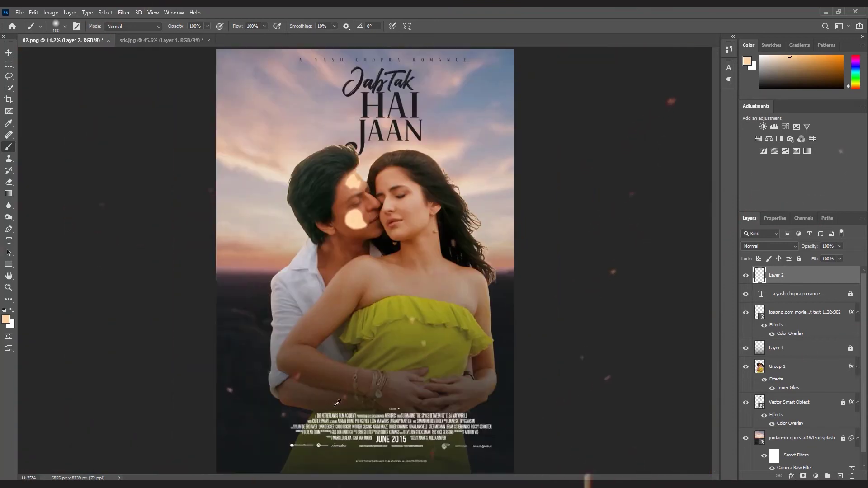
# Enlarge the brush to 190 px and paint highlights along the woman's upper arm and across both sides of her chest
pyautogui.scroll(3, 344, 271)
pyautogui.moveTo(359, 250); pyautogui.dragTo(323, 286)
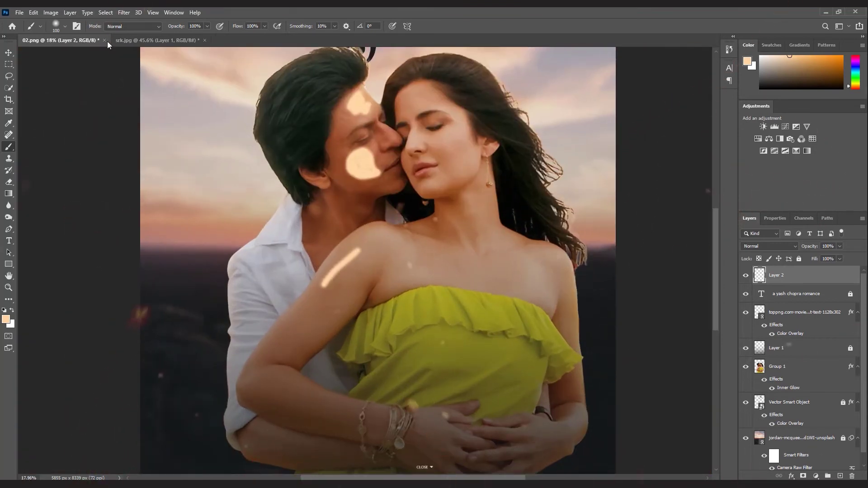
pyautogui.click(56, 25)
pyautogui.click(88, 54)
pyautogui.press('Return')
pyautogui.moveTo(362, 254)
pyautogui.mouseDown()
pyautogui.moveTo(296, 336)
pyautogui.moveTo(346, 284)
pyautogui.moveTo(338, 311)
pyautogui.mouseUp()
pyautogui.moveTo(407, 248)
pyautogui.mouseDown()
pyautogui.moveTo(465, 264)
pyautogui.moveTo(395, 257)
pyautogui.moveTo(438, 262)
pyautogui.mouseUp()
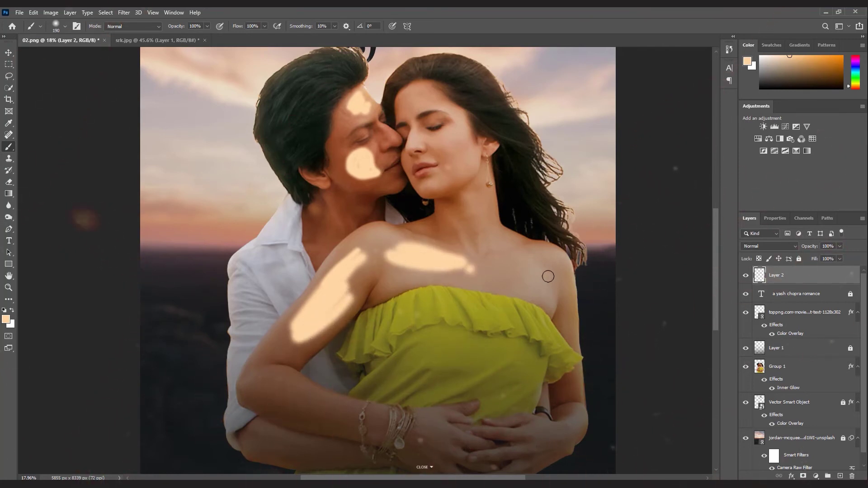
pyautogui.moveTo(548, 276); pyautogui.dragTo(476, 270)
# Paint highlights on the woman's neck, cheek and forehead, the man's neck, and the woman's forearm
pyautogui.moveTo(470, 193)
pyautogui.mouseDown()
pyautogui.moveTo(469, 237)
pyautogui.moveTo(458, 211)
pyautogui.moveTo(469, 230)
pyautogui.moveTo(483, 188)
pyautogui.moveTo(473, 209)
pyautogui.mouseUp()
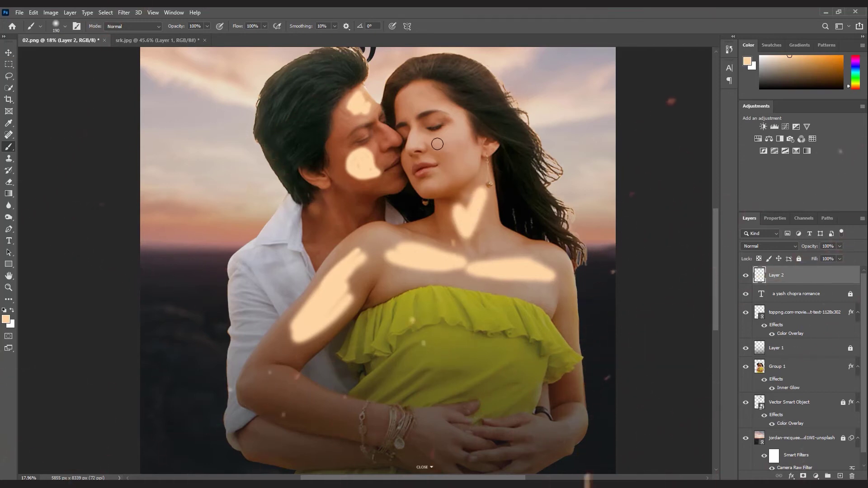
pyautogui.moveTo(461, 153)
pyautogui.mouseDown()
pyautogui.moveTo(460, 133)
pyautogui.moveTo(437, 140)
pyautogui.moveTo(455, 147)
pyautogui.mouseUp()
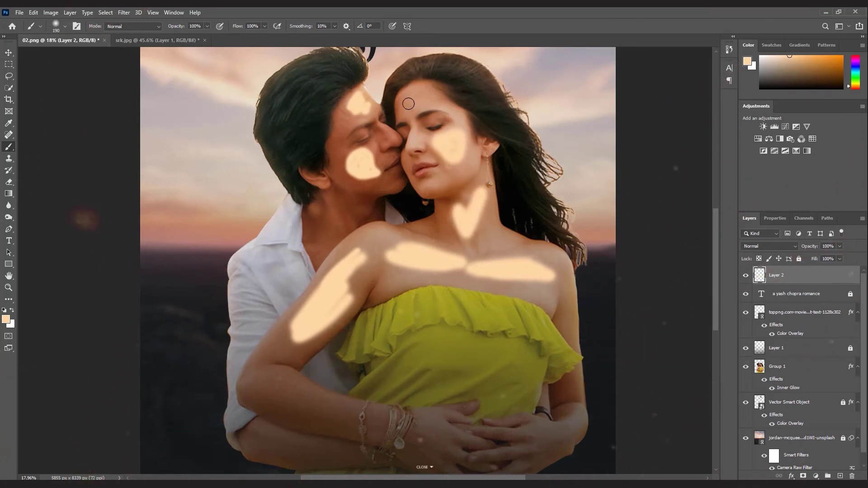
pyautogui.moveTo(322, 209); pyautogui.dragTo(337, 224)
pyautogui.scroll(-2, 421, 341)
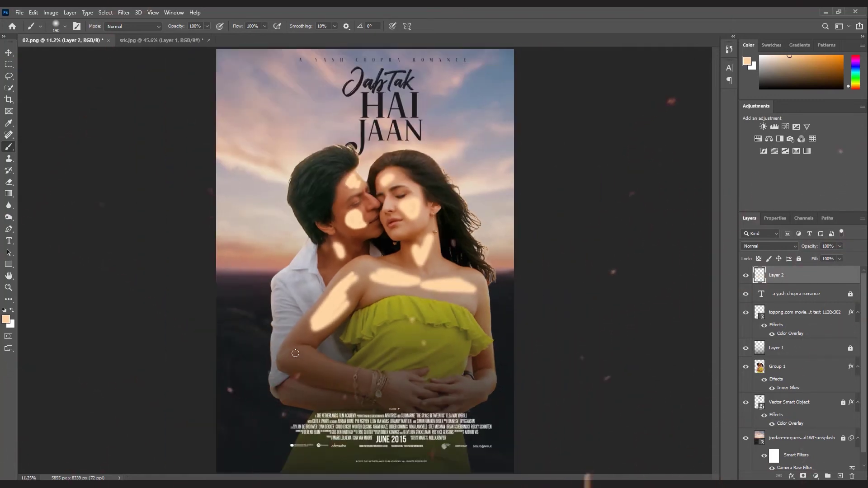
# Apply a Gaussian Blur with a 182.0 px radius to the painted highlights
pyautogui.click(123, 14)
pyautogui.moveTo(139, 114)
pyautogui.click(257, 152)
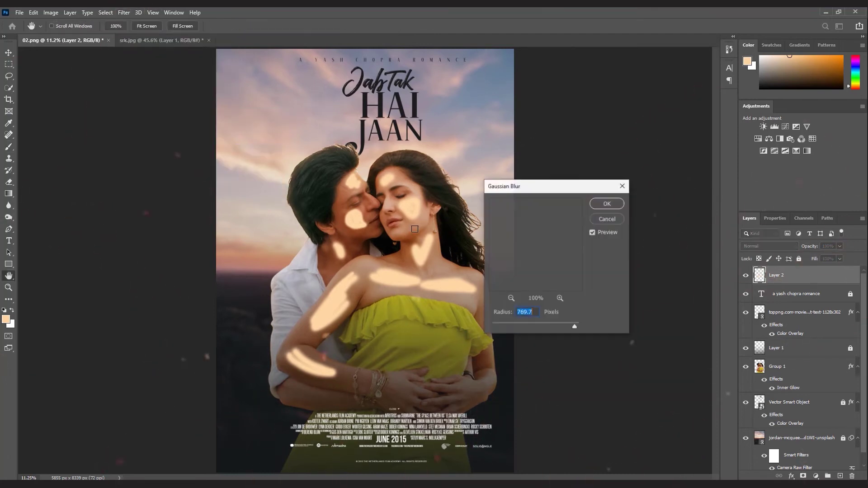
pyautogui.moveTo(544, 327)
pyautogui.mouseDown()
pyautogui.moveTo(536, 323)
pyautogui.moveTo(561, 327)
pyautogui.mouseUp()
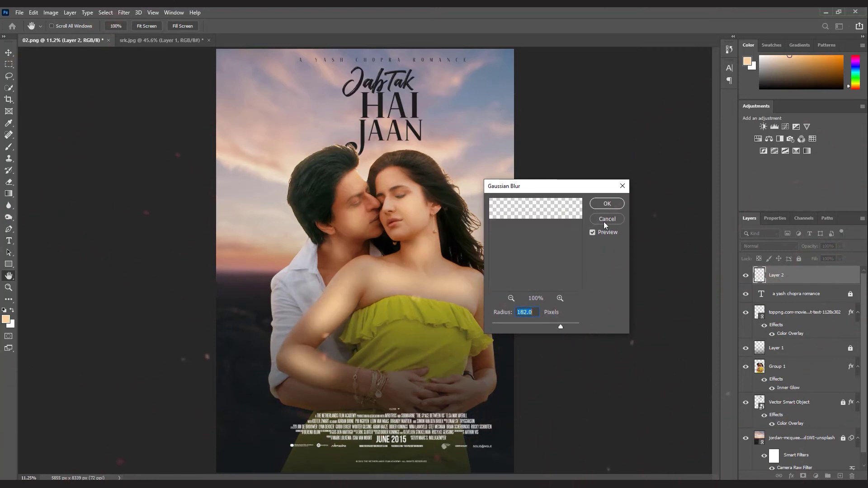
pyautogui.press('Return')
pyautogui.press('b')
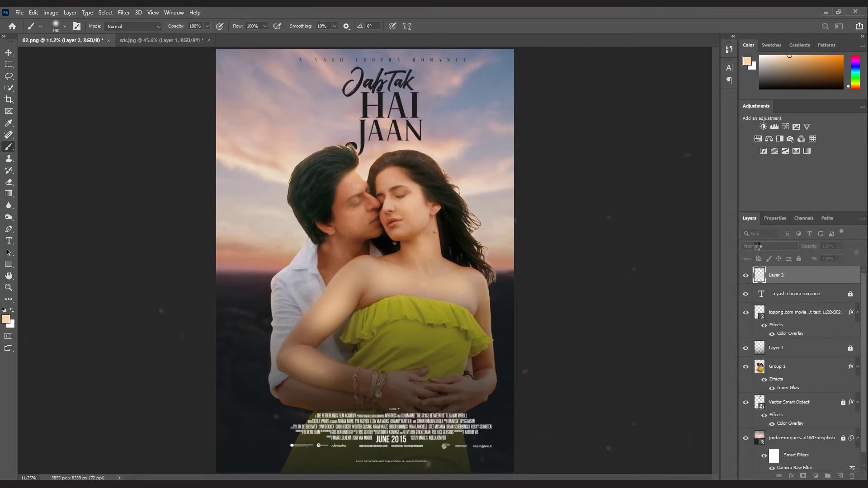
# Set the highlight layer to Screen blending at 45% opacity
pyautogui.click(758, 249)
pyautogui.press('s')
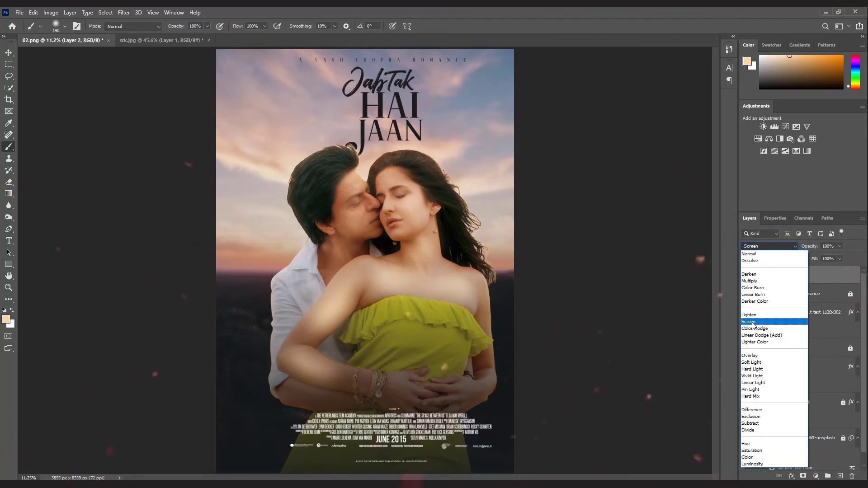
pyautogui.press('Return')
pyautogui.click(840, 246)
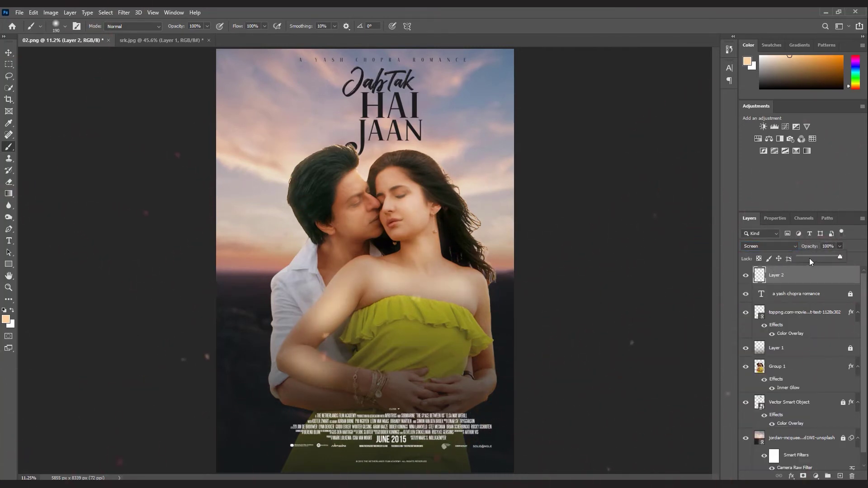
pyautogui.click(817, 257)
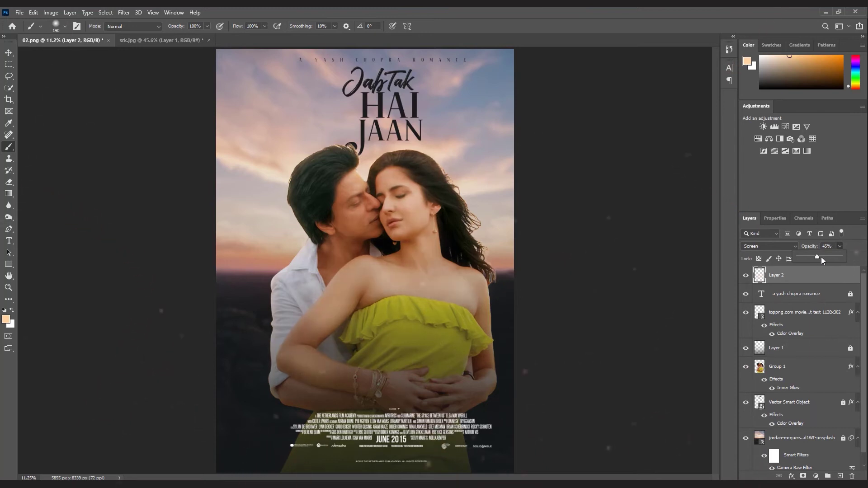
# Reselect the blurred highlight layer and set the eraser's size to 1457 px
pyautogui.click(8, 53)
pyautogui.click(114, 118)
pyautogui.scroll(-5, 413, 272)
pyautogui.scroll(2, 413, 274)
pyautogui.scroll(-2, 423, 284)
pyautogui.scroll(2, 450, 271)
pyautogui.click(386, 277)
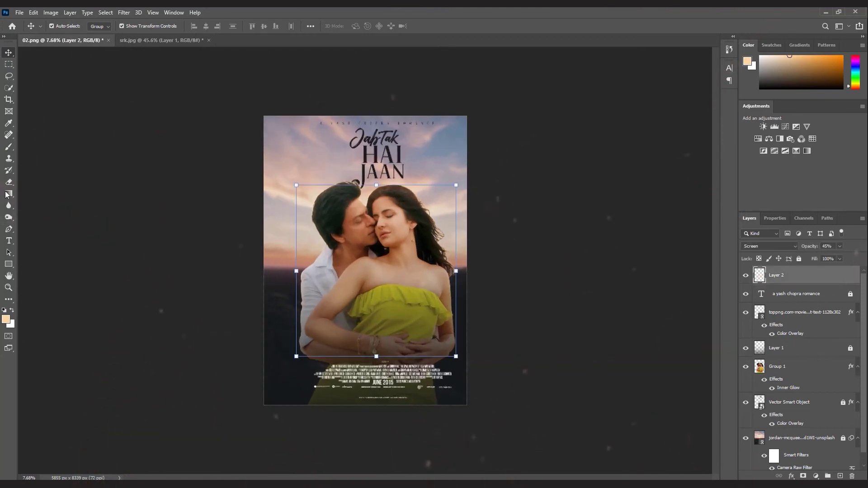
pyautogui.press('e')
pyautogui.click(55, 26)
pyautogui.moveTo(81, 57); pyautogui.dragTo(103, 54)
pyautogui.press('Return')
pyautogui.click(57, 26)
pyautogui.press('Return')
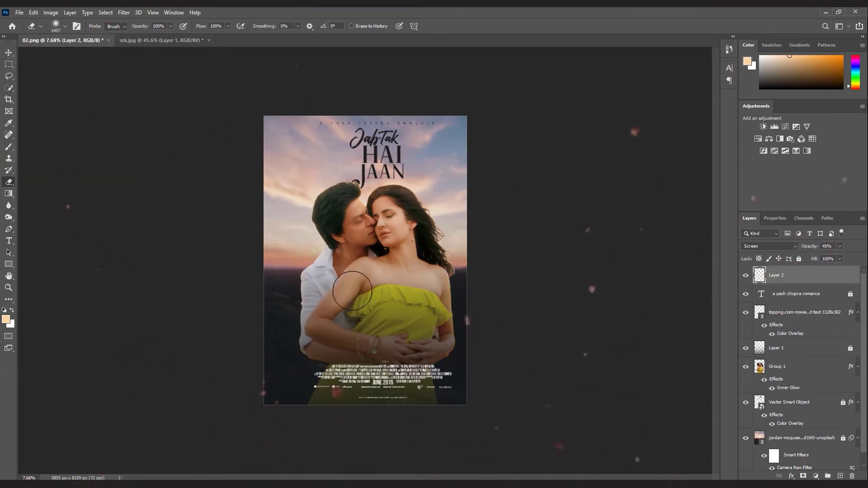
# Deselect the highlight layer and create a new empty layer above it
pyautogui.keyDown('alt'); pyautogui.scroll(-1, 510, 292); pyautogui.keyUp('alt')
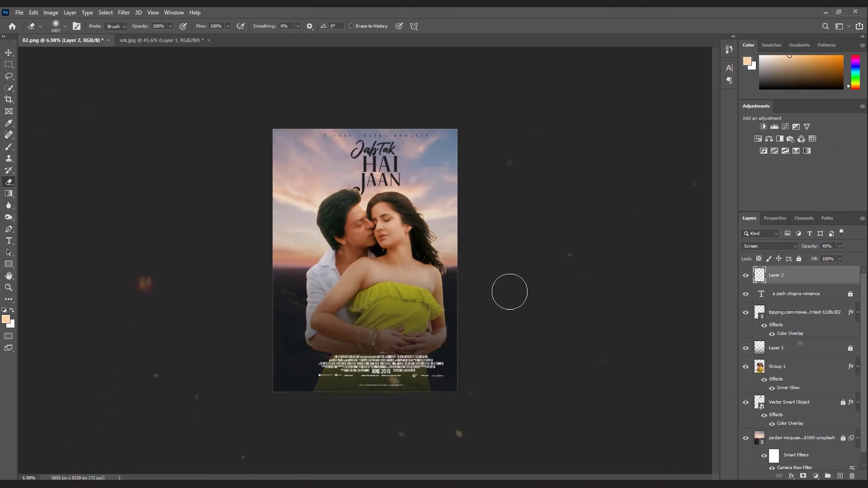
pyautogui.click(8, 53)
pyautogui.click(238, 182)
pyautogui.keyDown('alt'); pyautogui.scroll(3, 239, 182); pyautogui.keyUp('alt')
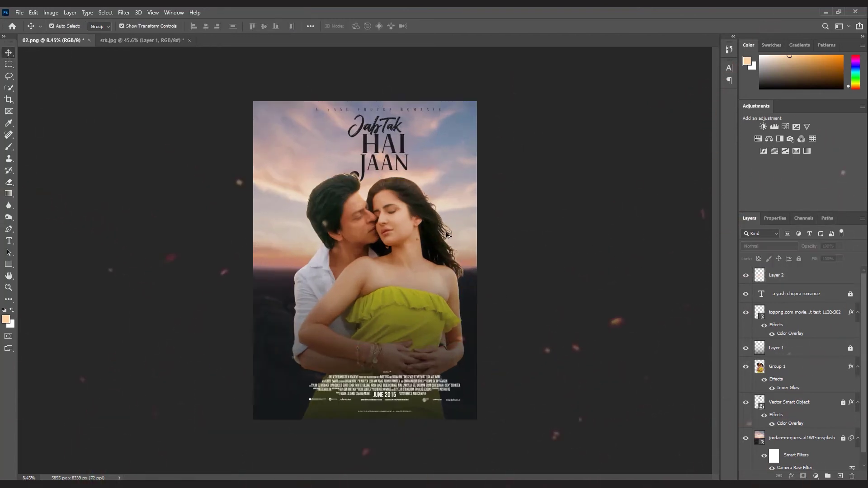
pyautogui.click(841, 475)
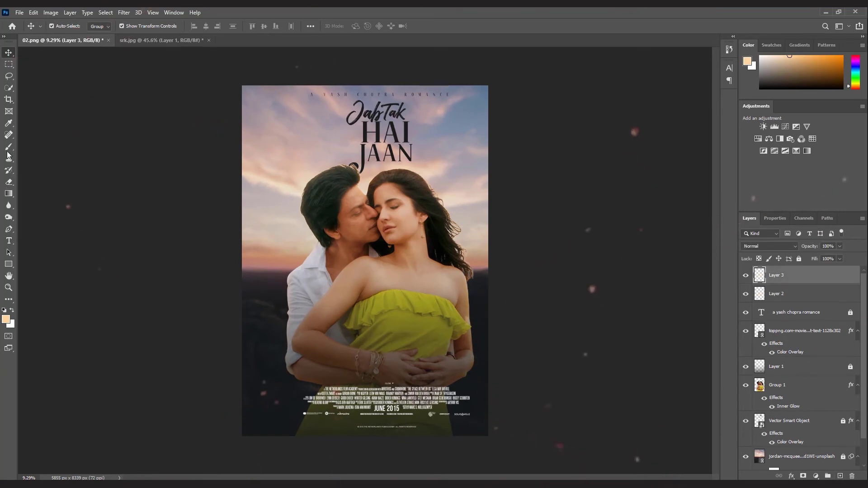
# Set the brush to 3228 px with 50% hardness and dab a large peach spot over the couple
pyautogui.press('b')
pyautogui.click(56, 25)
pyautogui.moveTo(90, 56); pyautogui.dragTo(102, 55)
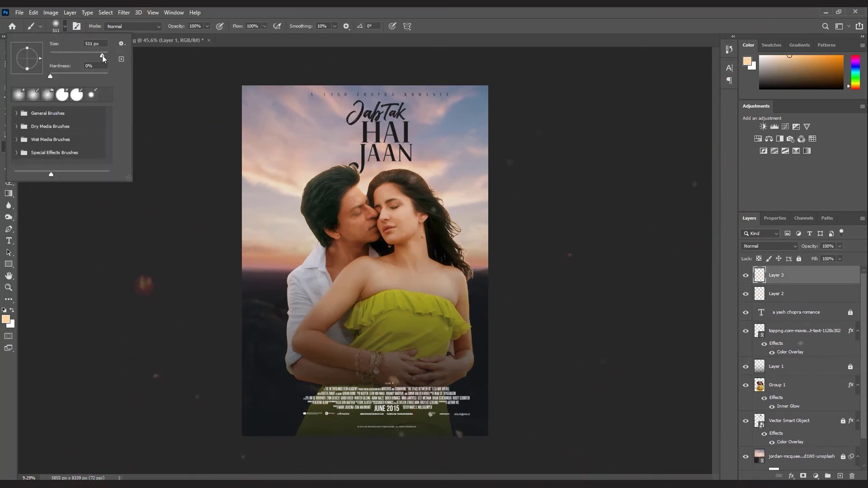
pyautogui.click(79, 75)
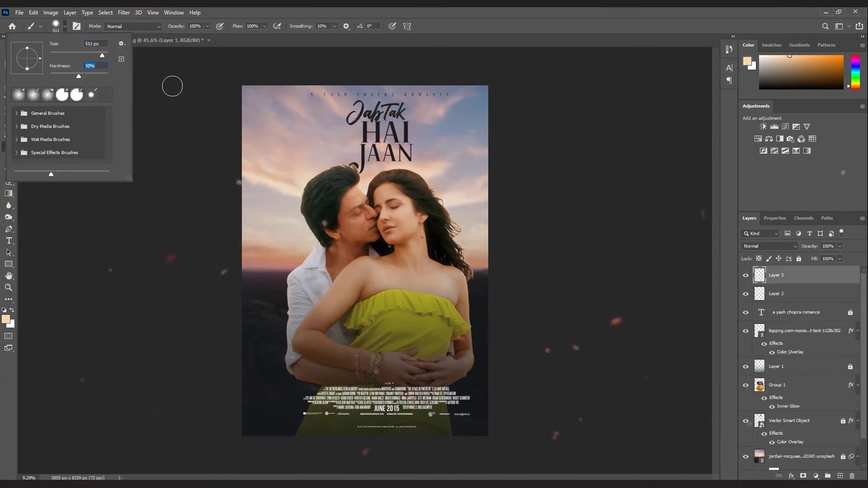
pyautogui.click(105, 54)
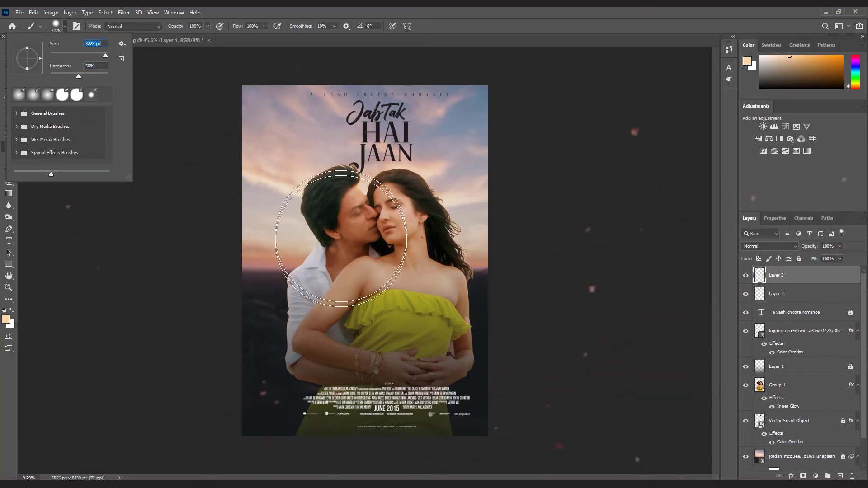
pyautogui.press('Return')
pyautogui.click(348, 240)
pyautogui.click(348, 240)
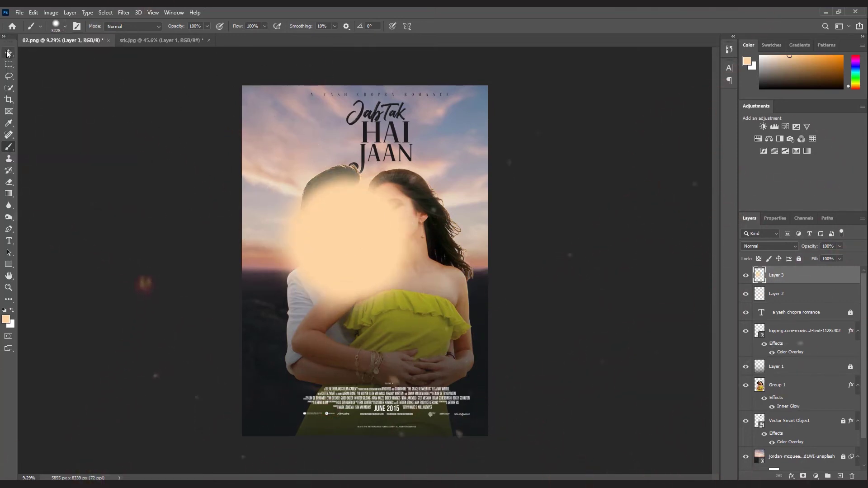
# Apply a Gaussian Blur of 493.4 px to the peach spot and set its layer to Screen blending
pyautogui.press('v')
pyautogui.click(124, 12)
pyautogui.moveTo(143, 114)
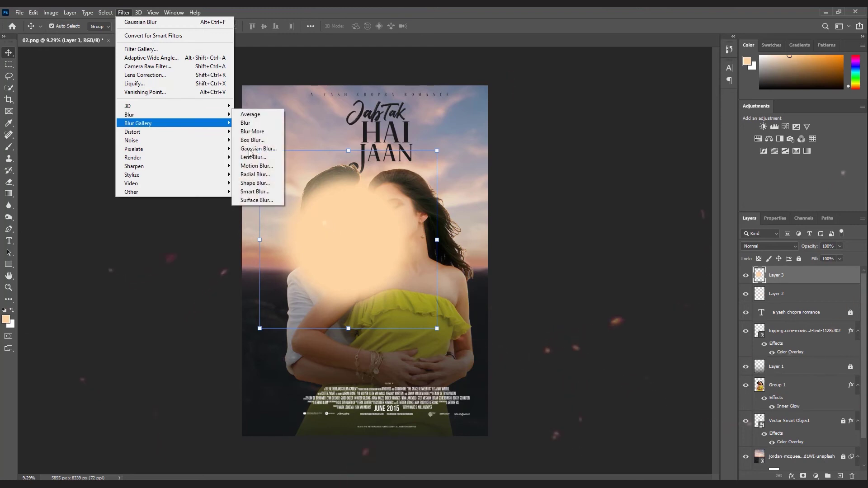
pyautogui.click(258, 150)
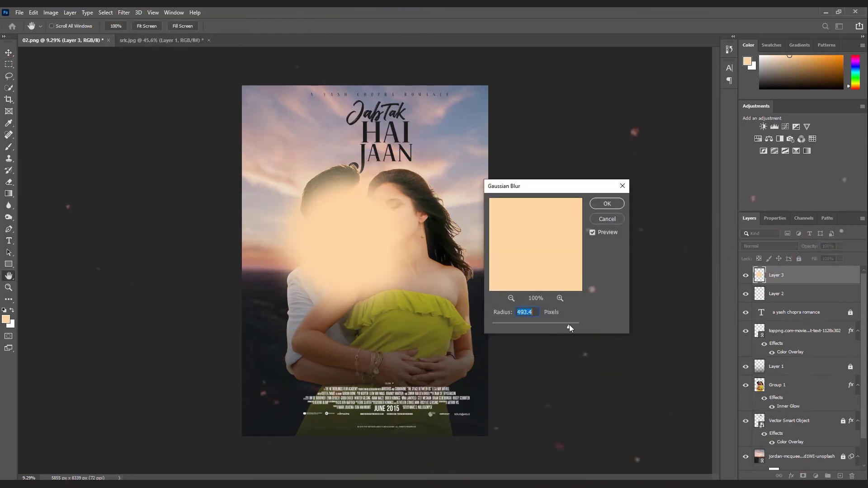
pyautogui.click(606, 204)
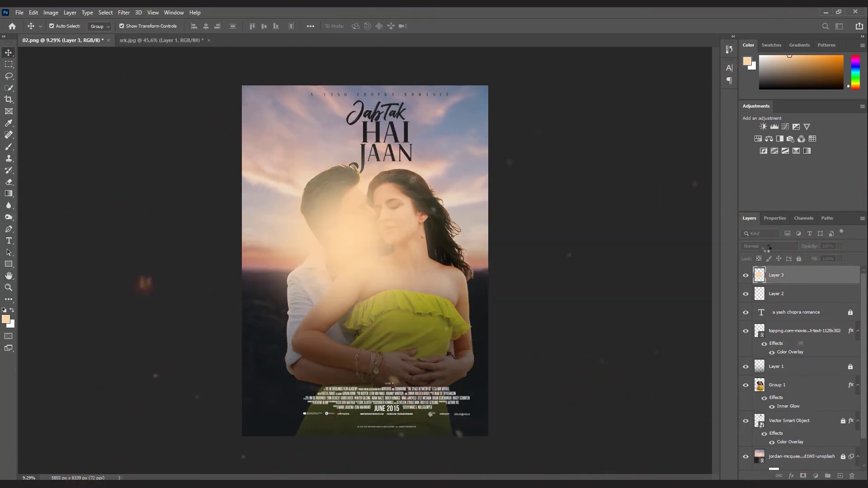
pyautogui.click(765, 247)
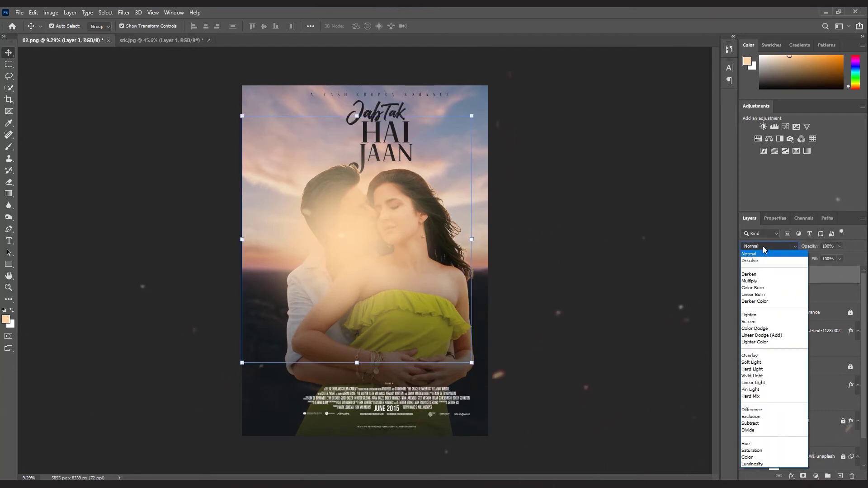
pyautogui.click(756, 322)
# Move the blurred glow to the poster's right edge and scale it up proportionally to 187.72%
pyautogui.moveTo(356, 244); pyautogui.dragTo(302, 248)
pyautogui.moveTo(444, 254); pyautogui.dragTo(520, 253)
pyautogui.press('Escape')
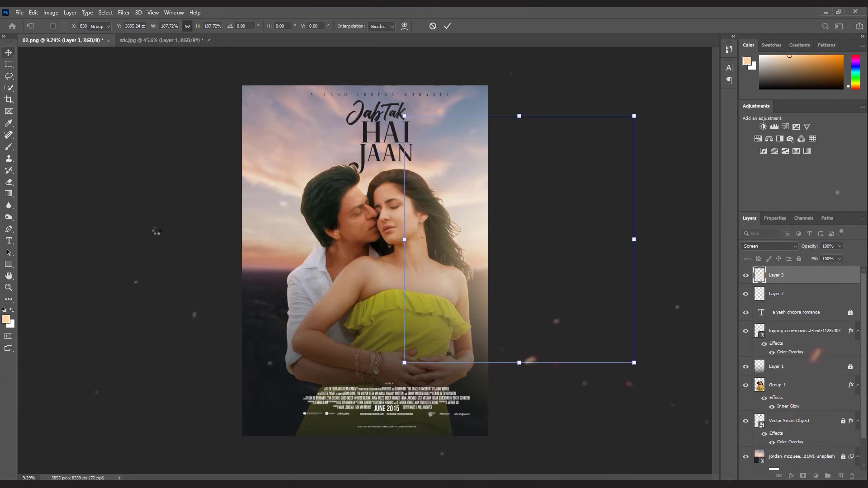
pyautogui.click(157, 231)
pyautogui.scroll(-3, 453, 283)
pyautogui.scroll(1, 453, 283)
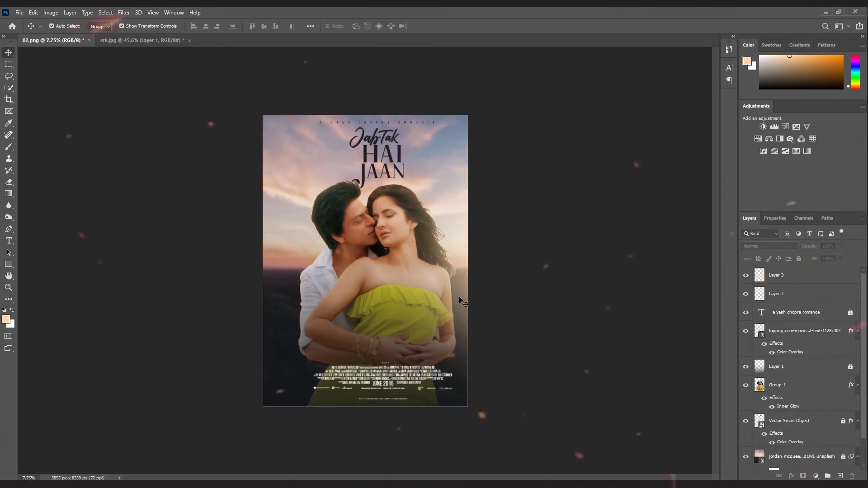
# Set the glow layer's opacity to 63% and try to move the glow inward from the poster's right edge
pyautogui.click(461, 301)
pyautogui.moveTo(840, 246); pyautogui.dragTo(824, 256)
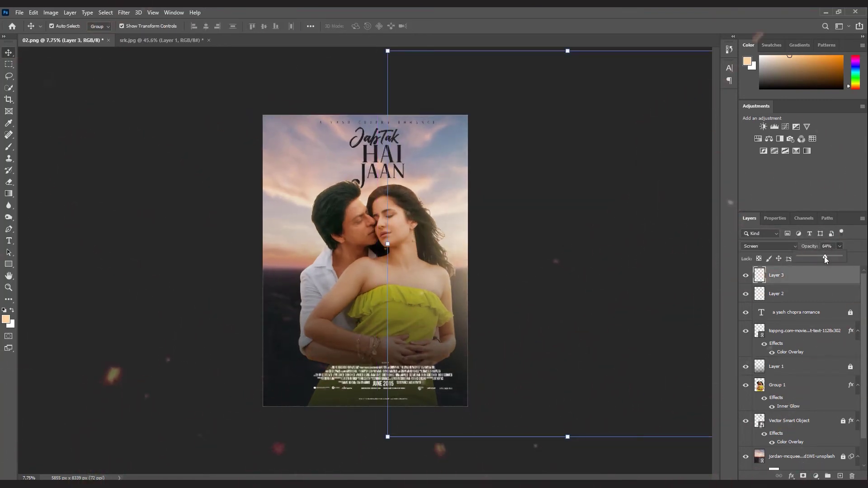
pyautogui.moveTo(460, 277); pyautogui.dragTo(426, 274)
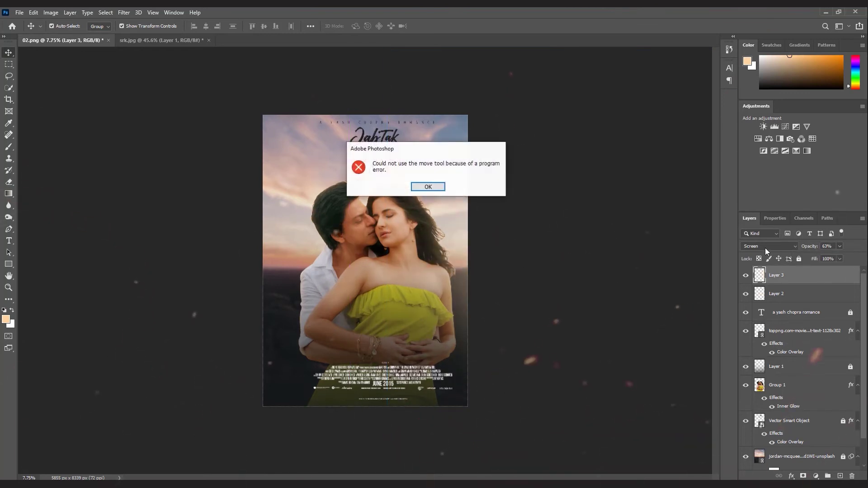
pyautogui.press('Return')
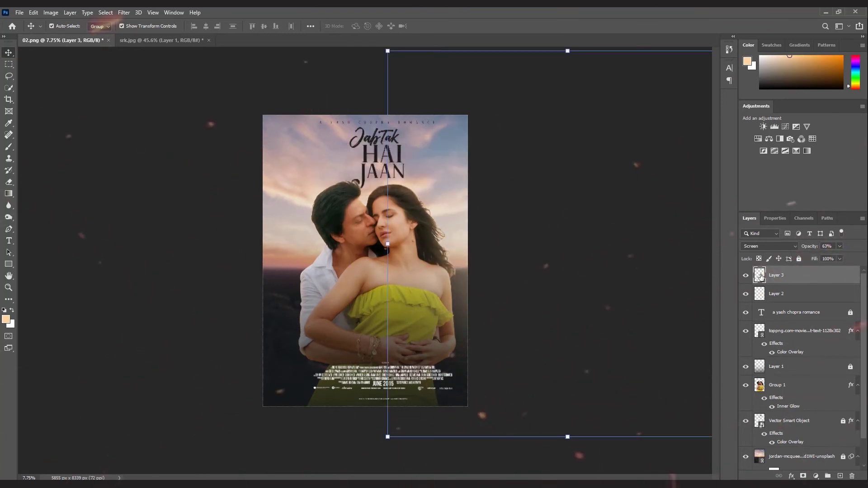
# Try Color Dodge blending on the peach glow layer, move the glow inward from the poster's right edge, and return it to Screen
pyautogui.click(769, 246)
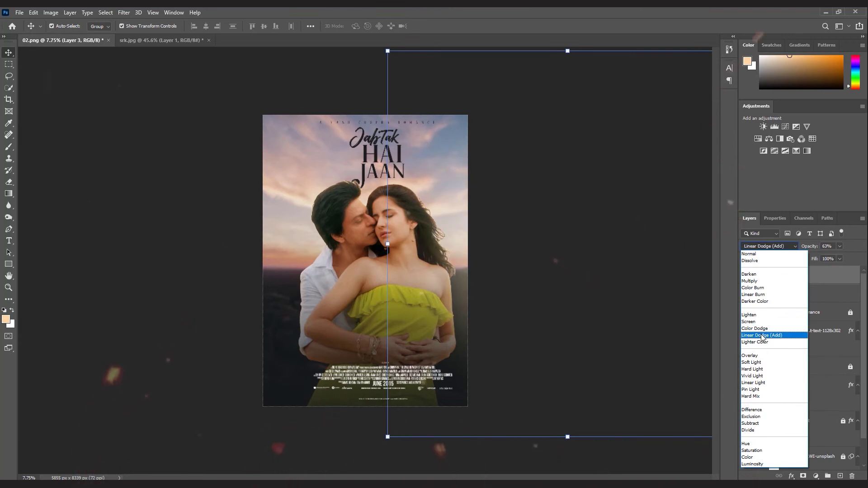
pyautogui.click(754, 329)
pyautogui.moveTo(441, 278); pyautogui.dragTo(389, 280)
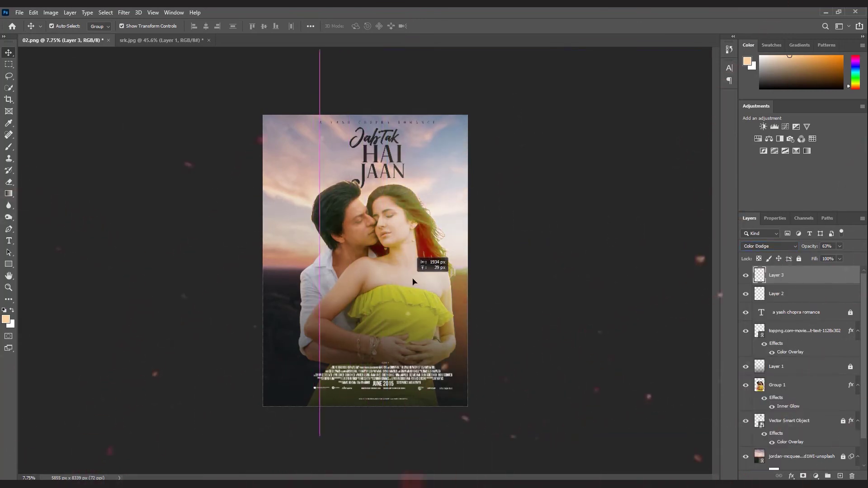
pyautogui.click(767, 247)
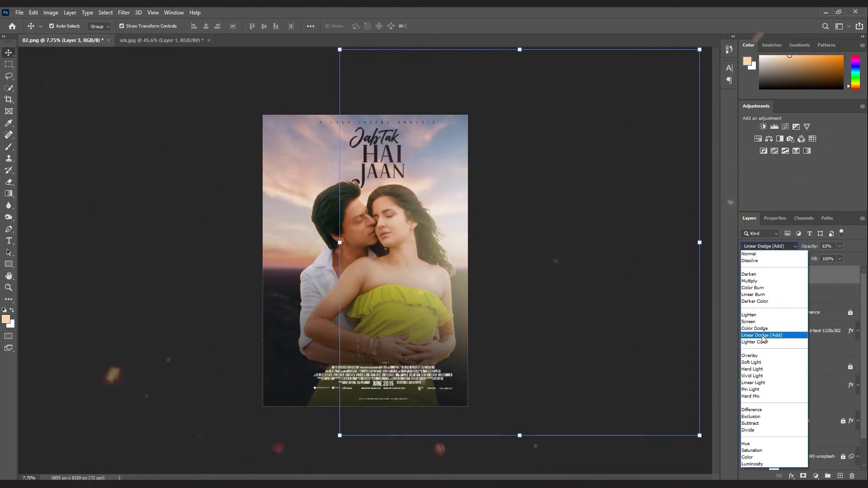
pyautogui.click(750, 322)
pyautogui.moveTo(445, 258); pyautogui.dragTo(451, 259)
pyautogui.click(791, 476)
pyautogui.click(798, 439)
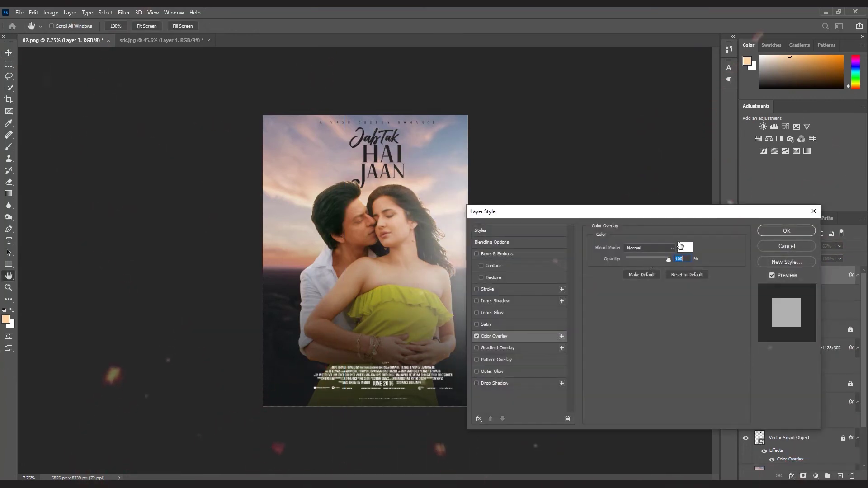
pyautogui.click(684, 249)
pyautogui.moveTo(598, 350); pyautogui.dragTo(596, 345)
pyautogui.click(533, 245)
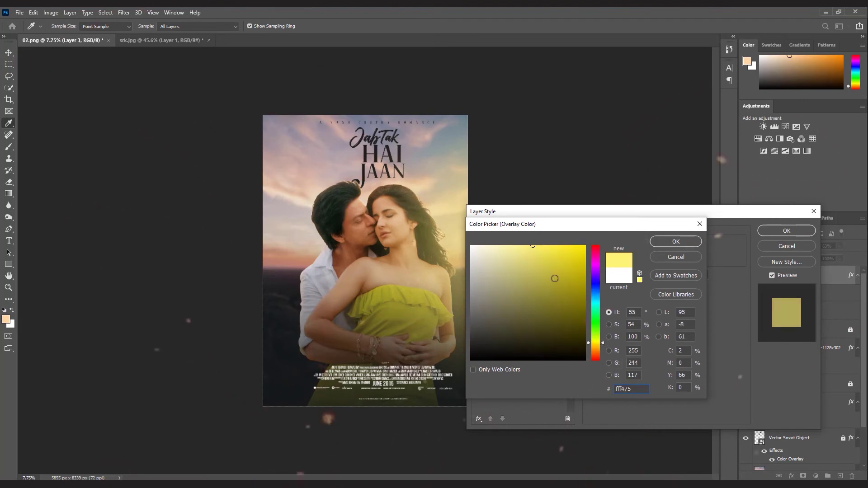
pyautogui.click(676, 242)
pyautogui.click(641, 248)
pyautogui.click(635, 323)
pyautogui.click(769, 246)
pyautogui.click(557, 163)
pyautogui.click(461, 260)
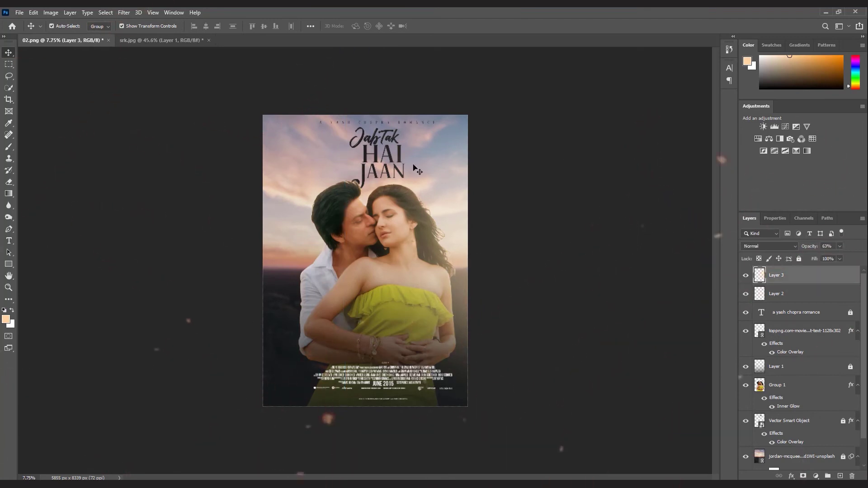
# Place the orange light flare image in the poster and set its layer to Screen blending
pyautogui.click(19, 12)
pyautogui.click(43, 191)
pyautogui.doubleClick(102, 80)
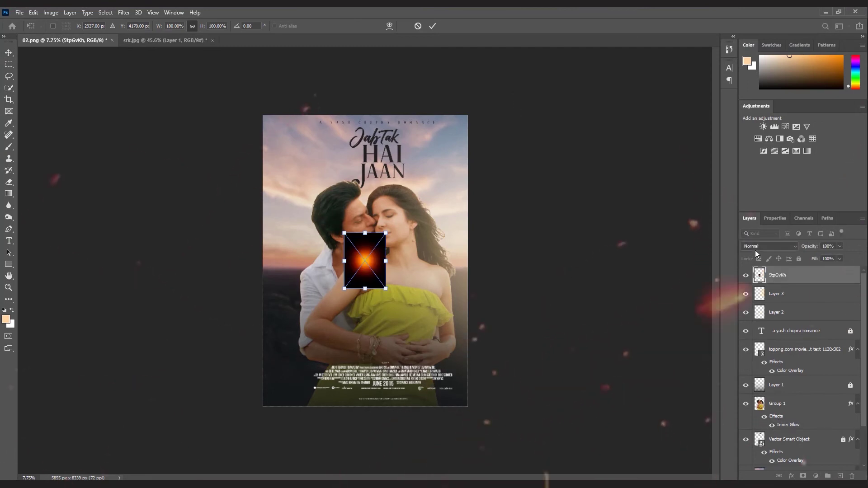
pyautogui.hotkey('shift', 'alt', 's')
# Scale the light flare up to 653.71% and position it over the poster's left side behind the man's shoulder
pyautogui.moveTo(387, 261); pyautogui.dragTo(315, 253)
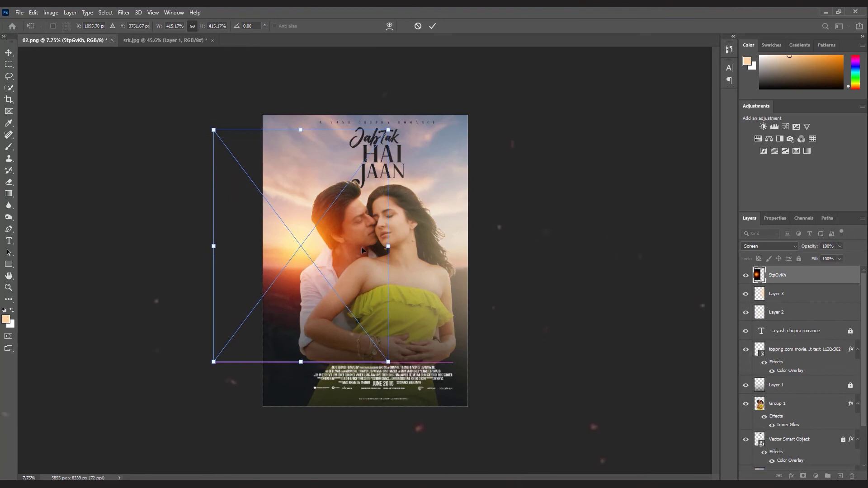
pyautogui.moveTo(388, 247); pyautogui.dragTo(438, 246)
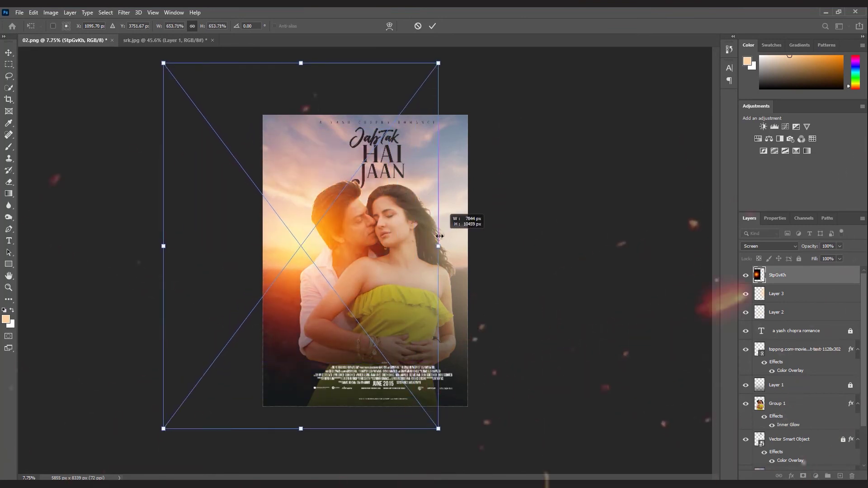
pyautogui.click(6, 49)
pyautogui.click(216, 372)
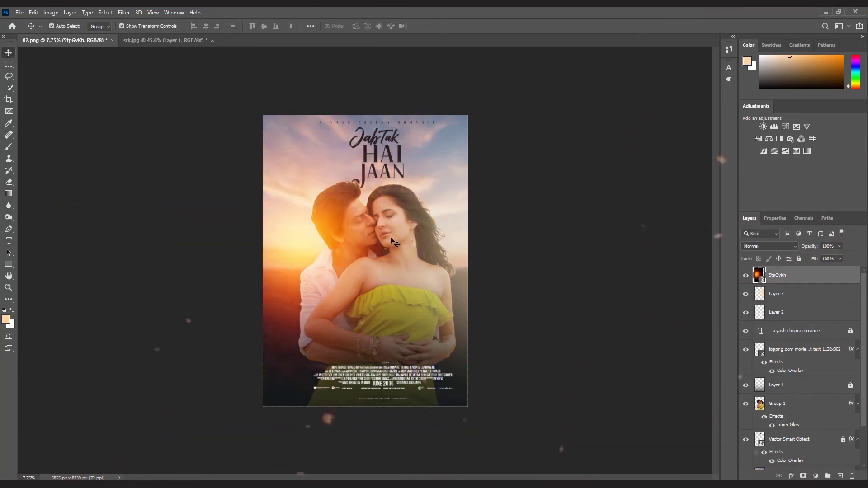
pyautogui.moveTo(314, 253); pyautogui.dragTo(304, 253)
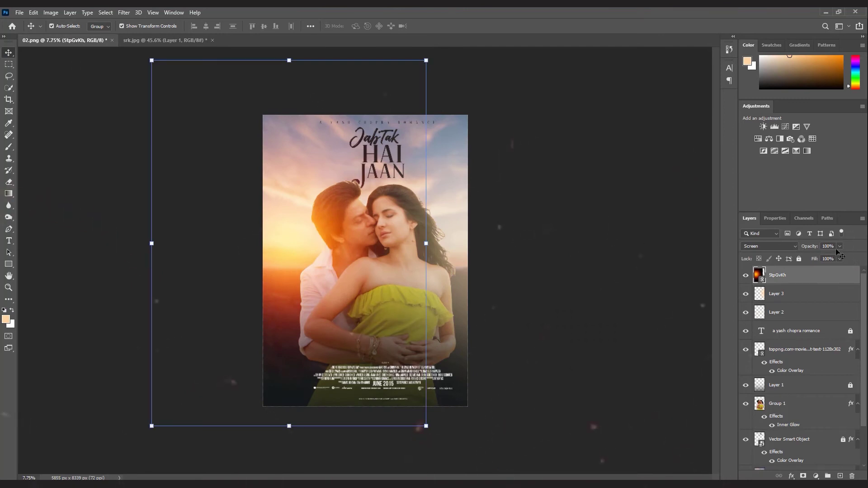
# Reduce the light flare layer's opacity to 50% and lock the layer
pyautogui.moveTo(826, 256); pyautogui.dragTo(818, 259)
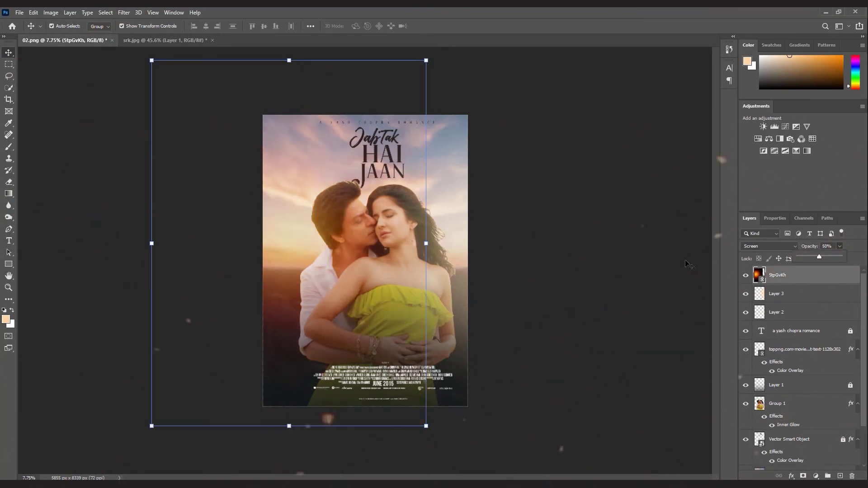
pyautogui.click(501, 251)
pyautogui.scroll(-1, 401, 279)
pyautogui.scroll(2, 414, 199)
pyautogui.scroll(-2, 382, 300)
pyautogui.scroll(2, 382, 300)
pyautogui.click(291, 245)
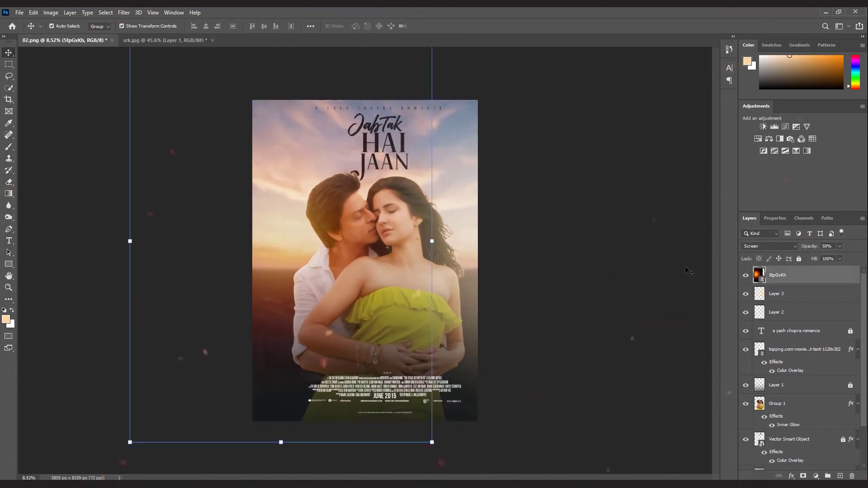
pyautogui.click(800, 259)
# Scale the peach glow in Layer 3 to 95.43% and shift it back toward the poster's right edge
pyautogui.moveTo(462, 269); pyautogui.dragTo(416, 267)
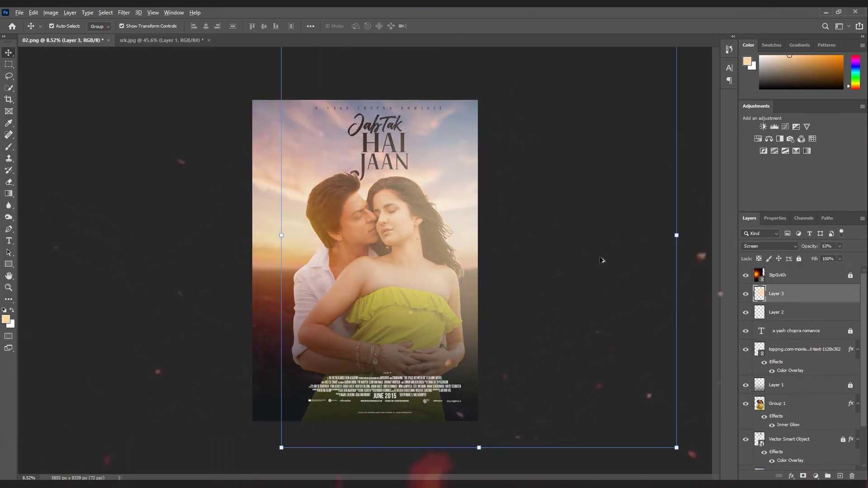
pyautogui.moveTo(679, 237); pyautogui.dragTo(675, 217)
pyautogui.moveTo(462, 248); pyautogui.dragTo(513, 247)
pyautogui.click(9, 53)
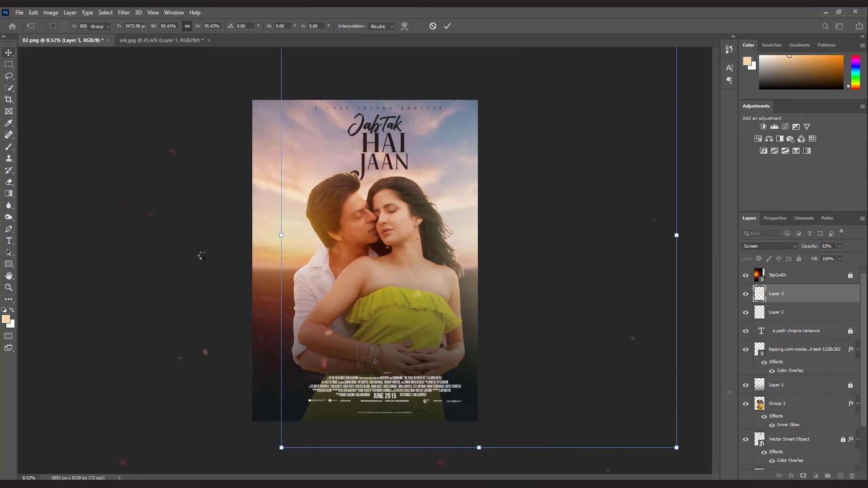
pyautogui.click(118, 256)
pyautogui.scroll(-2, 417, 260)
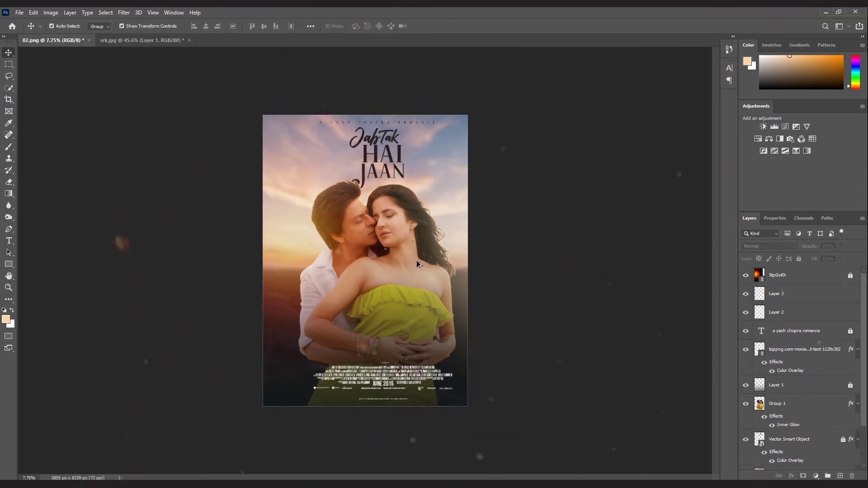
# Lock Layer 2 and set the couple's inner glow to Screen blending with 42% opacity and 250 px size
pyautogui.click(394, 225)
pyautogui.click(799, 259)
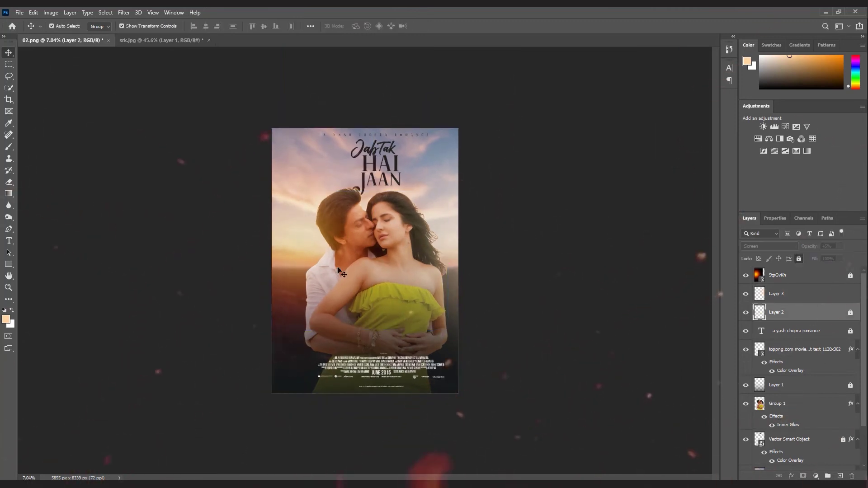
pyautogui.click(376, 277)
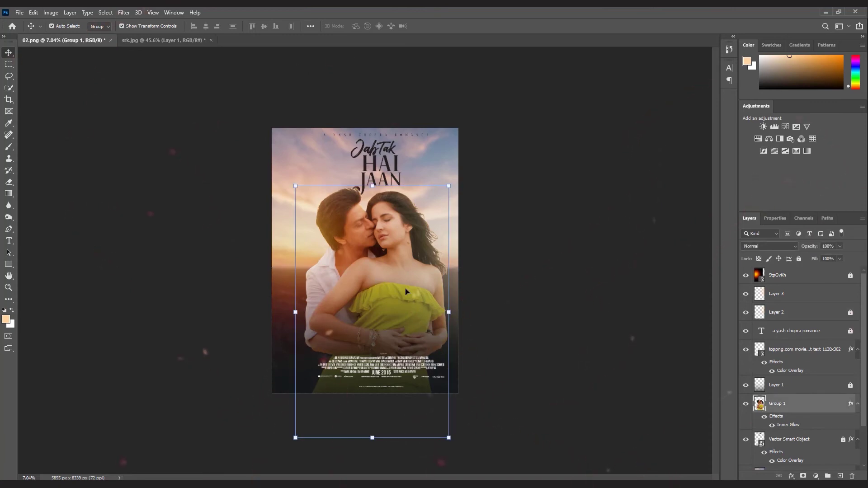
pyautogui.click(792, 476)
pyautogui.click(812, 414)
pyautogui.click(640, 249)
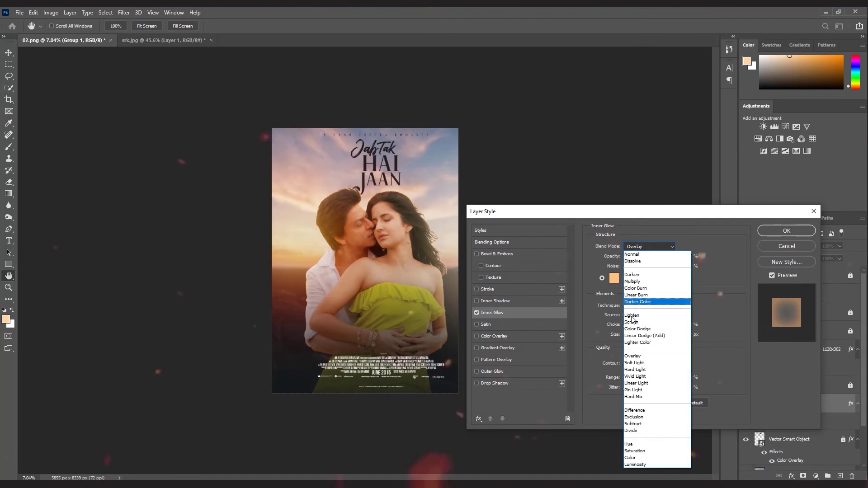
pyautogui.click(633, 308)
pyautogui.moveTo(660, 258); pyautogui.dragTo(643, 258)
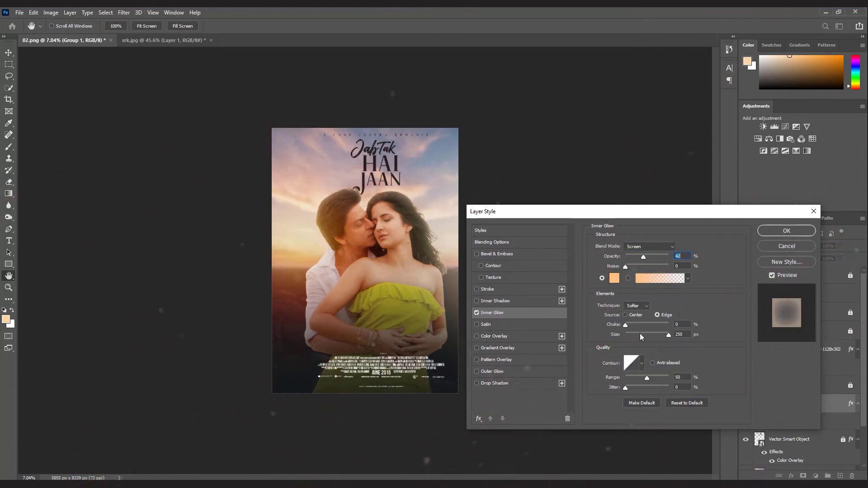
pyautogui.moveTo(661, 334); pyautogui.dragTo(671, 335)
# Try the Precise technique with a 122 px size on the couple's inner glow
pyautogui.click(637, 306)
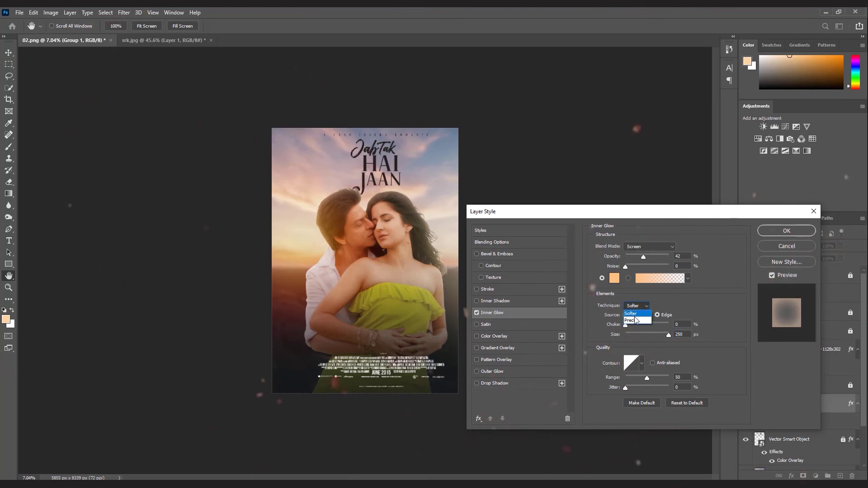
pyautogui.click(634, 319)
pyautogui.moveTo(632, 336); pyautogui.dragTo(649, 336)
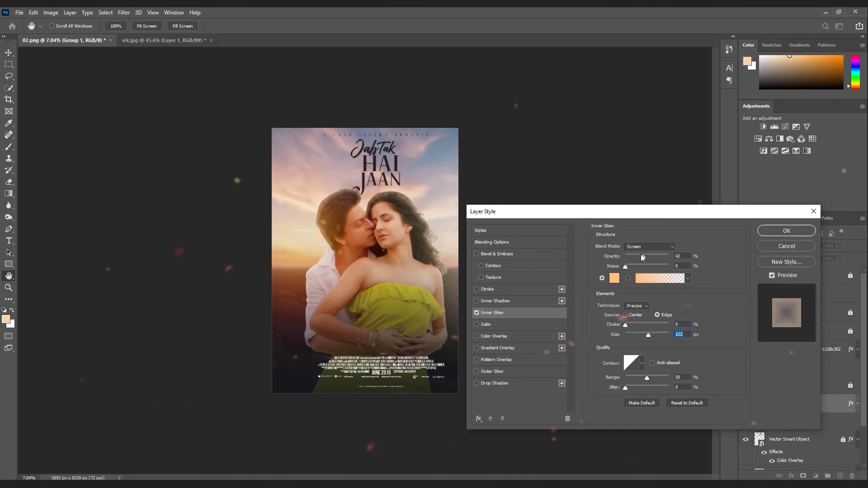
# Apply the couple's inner glow with 17% opacity, the Softer technique and a 221 px size
pyautogui.moveTo(633, 257); pyautogui.dragTo(634, 258)
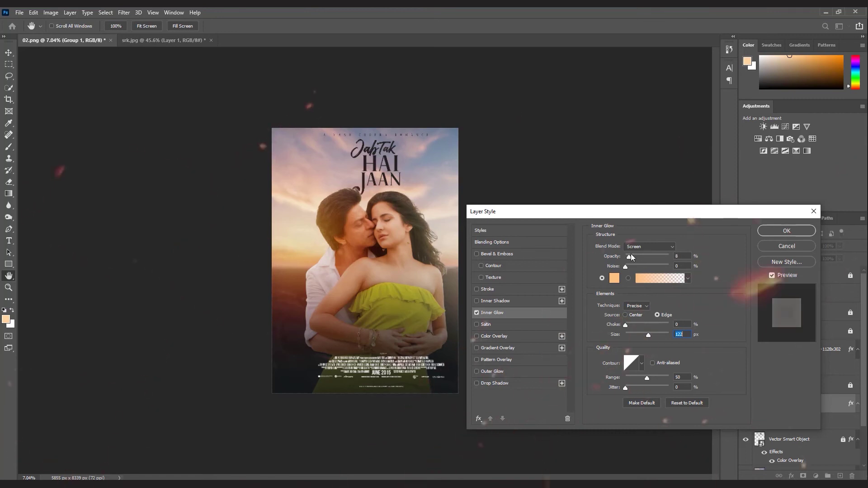
pyautogui.click(632, 313)
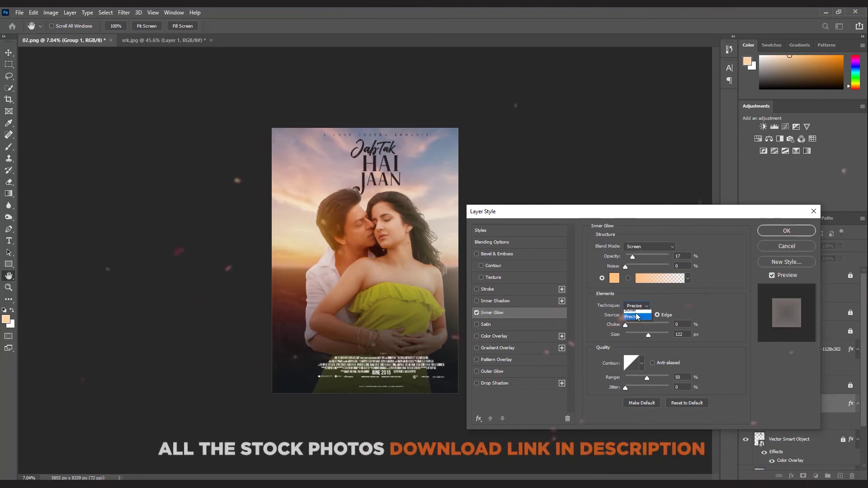
pyautogui.click(664, 335)
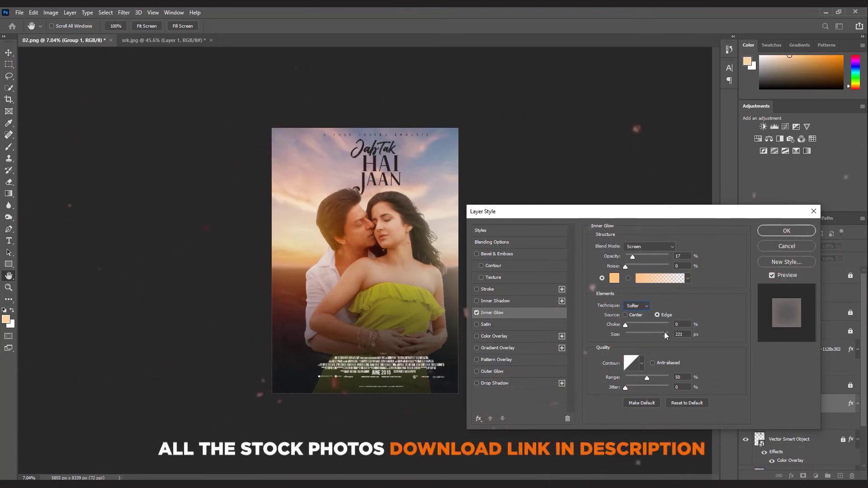
pyautogui.click(786, 231)
# Add the Yash Raj Films logo image, enlarge it and position it in the poster's upper-left corner
pyautogui.hotkey('ctrl', 't')
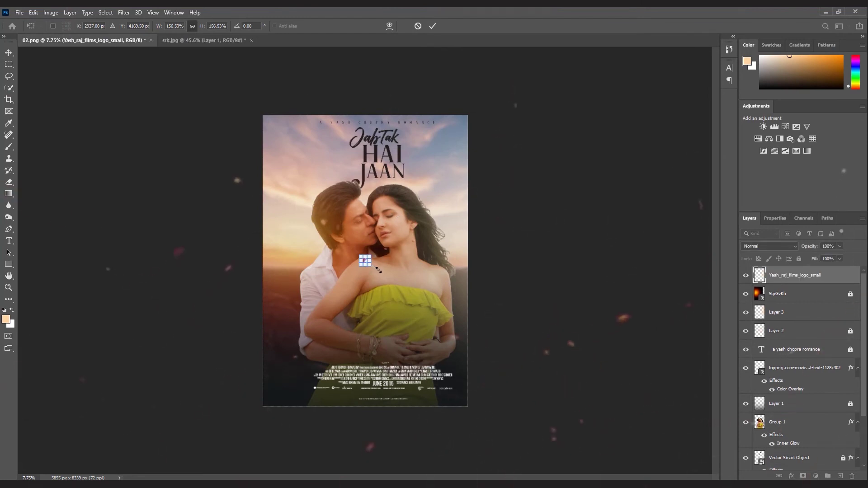
pyautogui.moveTo(379, 270); pyautogui.dragTo(284, 129)
pyautogui.click(9, 53)
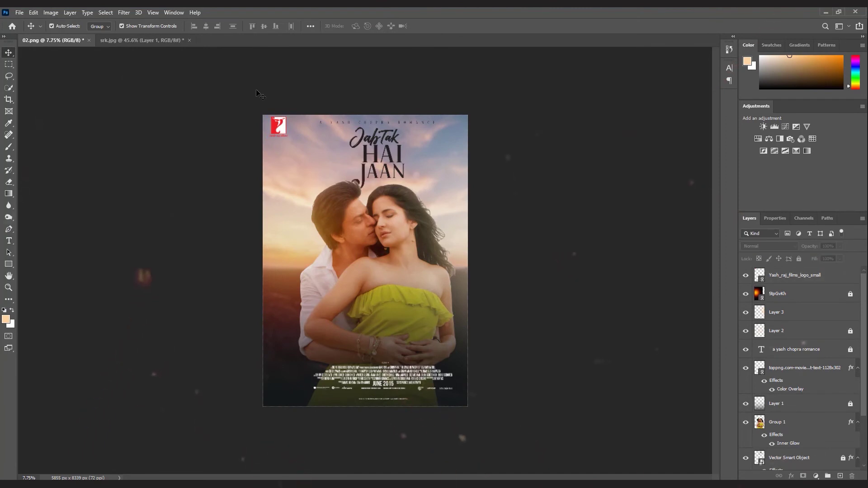
pyautogui.scroll(12, 279, 131)
pyautogui.moveTo(276, 101); pyautogui.dragTo(293, 175)
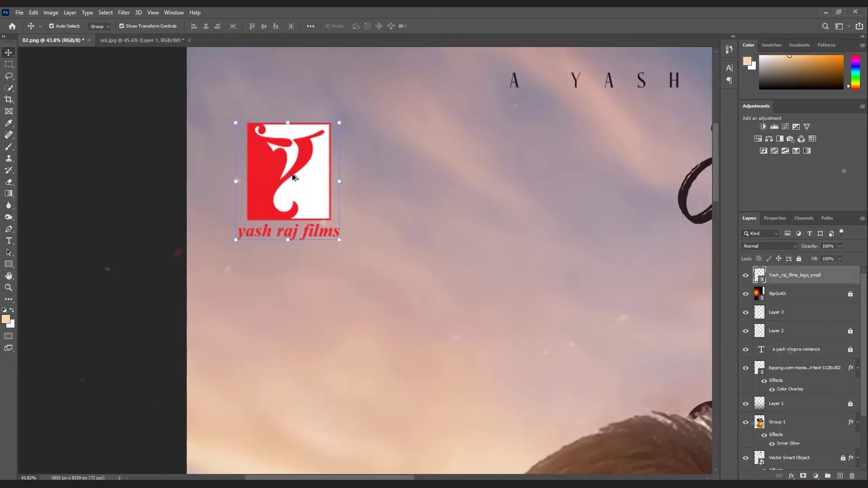
# Move the Yash Raj Films logo down to the poster's lower-left corner, beside the billing block
pyautogui.scroll(-14, 292, 175)
pyautogui.scroll(2, 283, 125)
pyautogui.moveTo(268, 120); pyautogui.dragTo(275, 412)
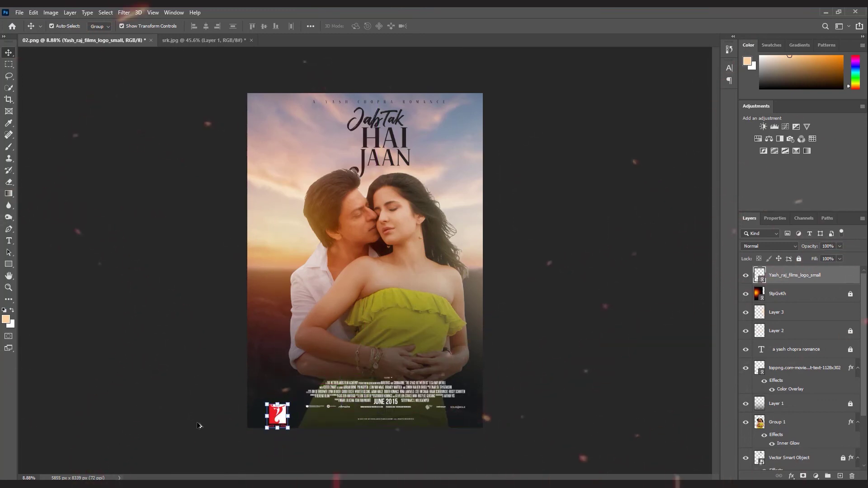
# Shift the white billing block slightly left, closer to the poster's centre, and deselect it
pyautogui.scroll(3, 200, 426)
pyautogui.moveTo(469, 426); pyautogui.dragTo(459, 426)
pyautogui.scroll(-2, 461, 425)
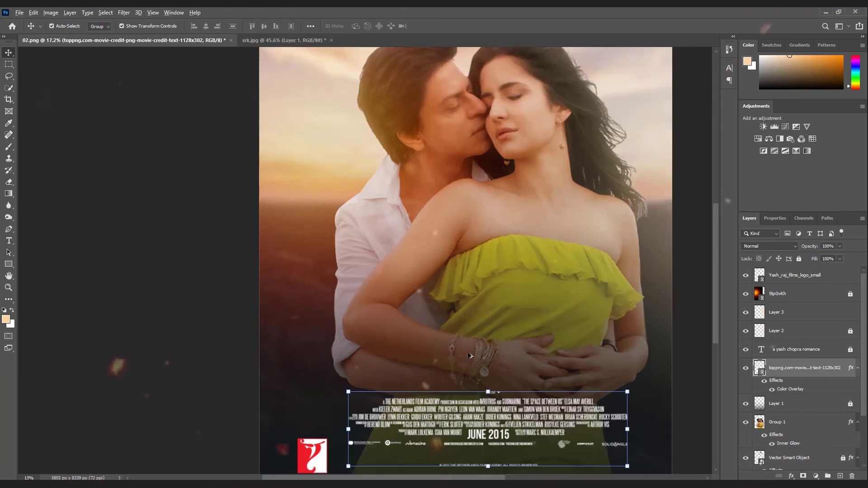
pyautogui.click(449, 368)
pyautogui.scroll(-3, 401, 362)
pyautogui.scroll(3, 276, 411)
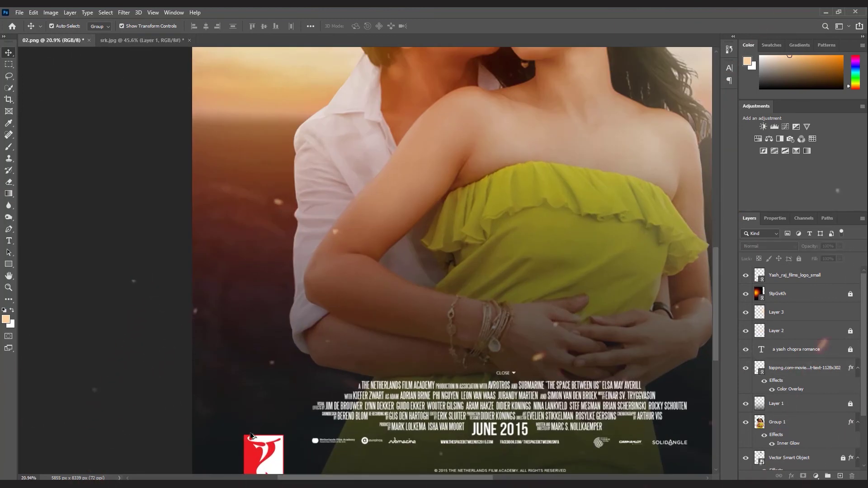
# Move the Yash Raj Films logo closer to the poster's lower-left corner and scale it down proportionally
pyautogui.click(262, 386)
pyautogui.moveTo(263, 386); pyautogui.dragTo(229, 375)
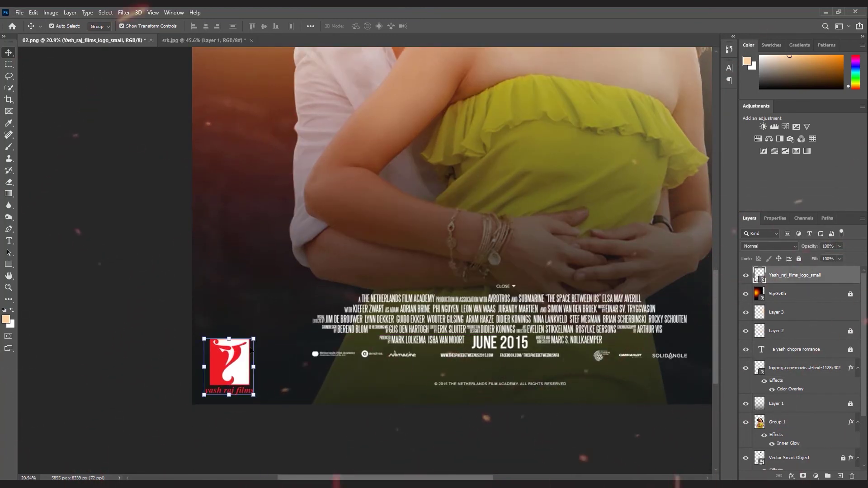
pyautogui.moveTo(253, 338); pyautogui.dragTo(238, 350)
pyautogui.click(8, 52)
pyautogui.click(77, 209)
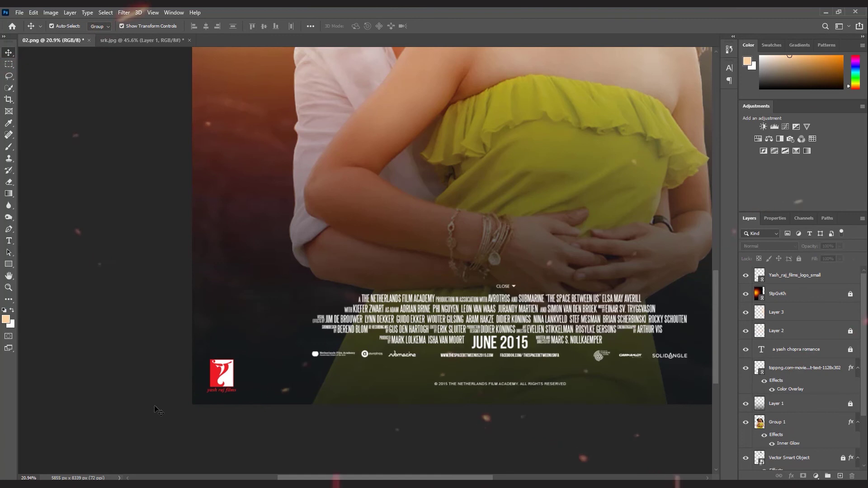
# Nudge the Yash Raj Films logo slightly down and check its placement in the poster's lower-left corner
pyautogui.scroll(5, 158, 411)
pyautogui.moveTo(353, 302); pyautogui.dragTo(353, 305)
pyautogui.scroll(-3, 203, 296)
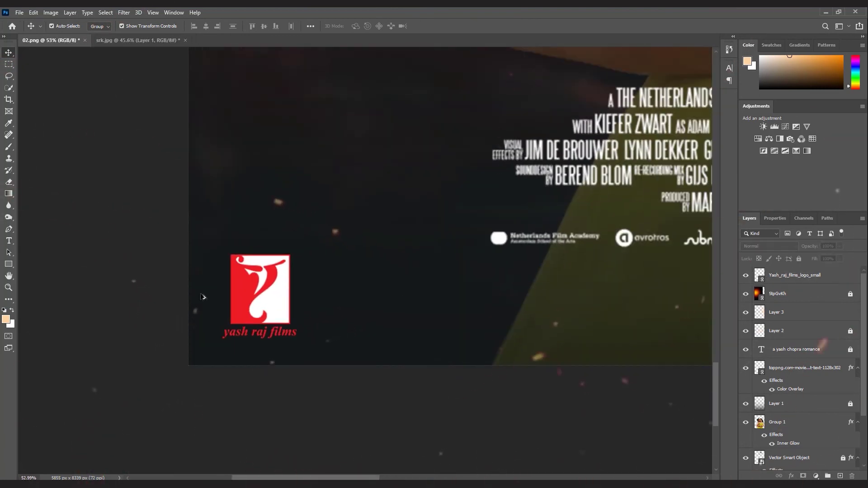
pyautogui.scroll(-6, 202, 297)
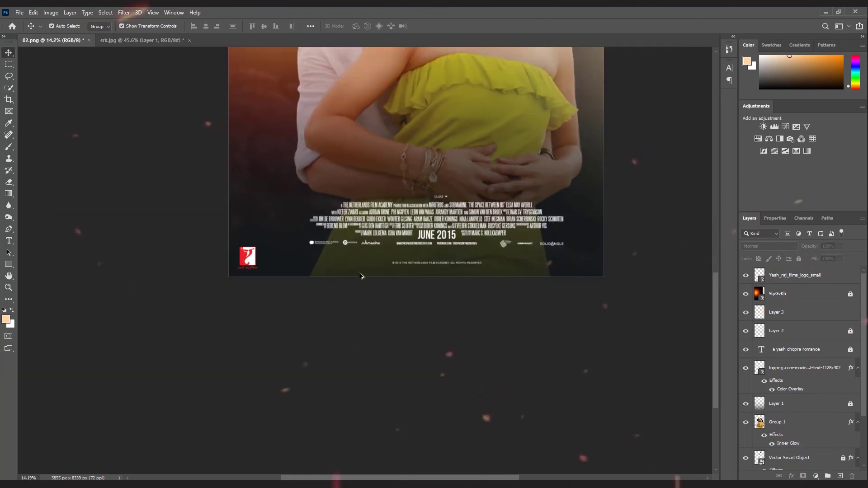
# Place the Particles image over the poster in Screen blend mode, rotated 90° and enlarged to cover the whole canvas
pyautogui.scroll(-4, 360, 276)
pyautogui.click(20, 12)
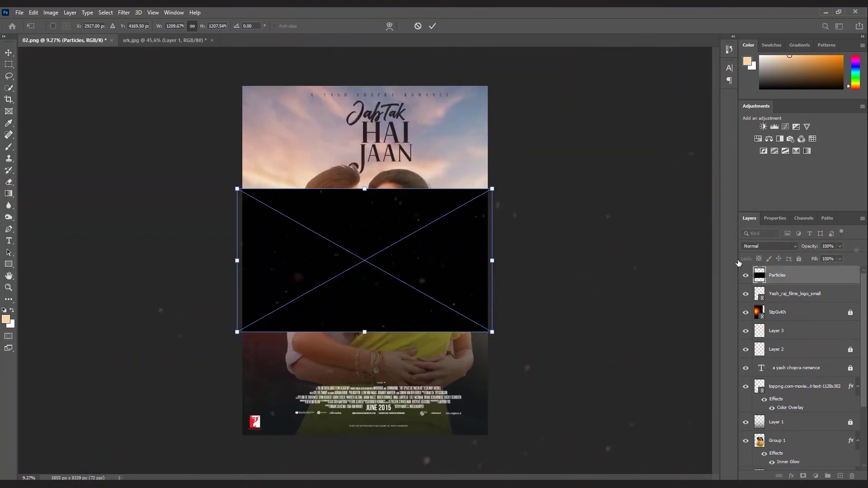
pyautogui.click(765, 246)
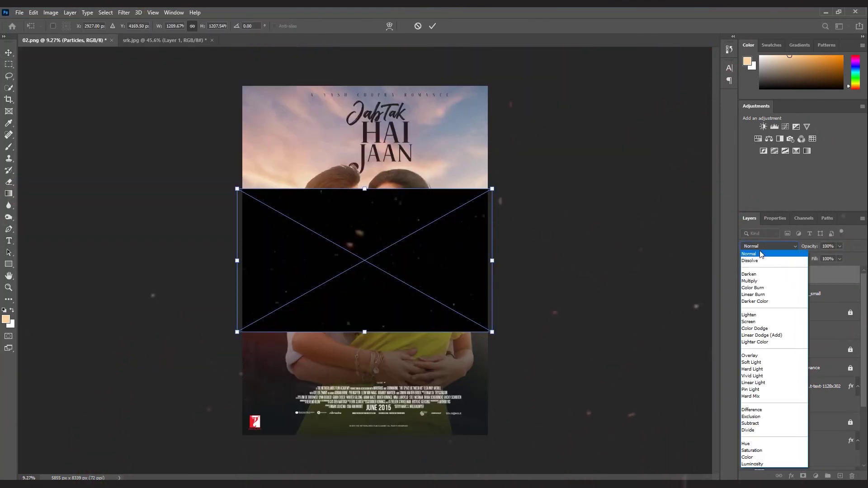
pyautogui.click(749, 321)
pyautogui.moveTo(452, 168); pyautogui.dragTo(494, 240)
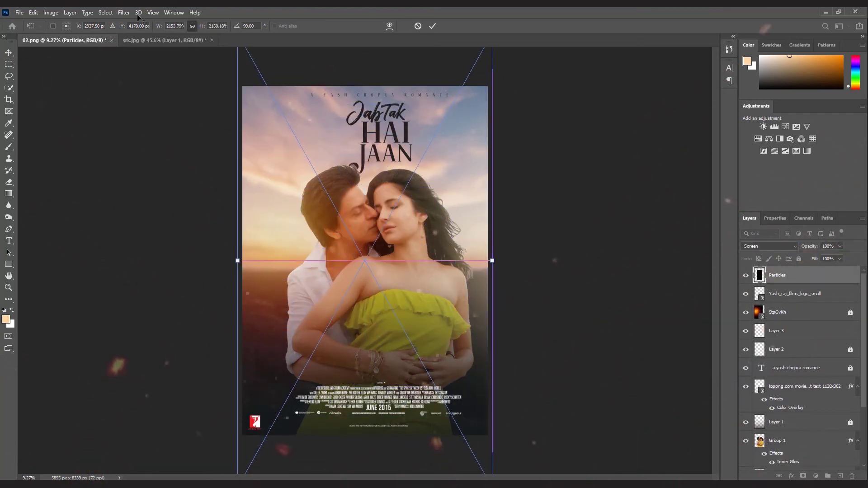
pyautogui.press('Return')
pyautogui.click(222, 155)
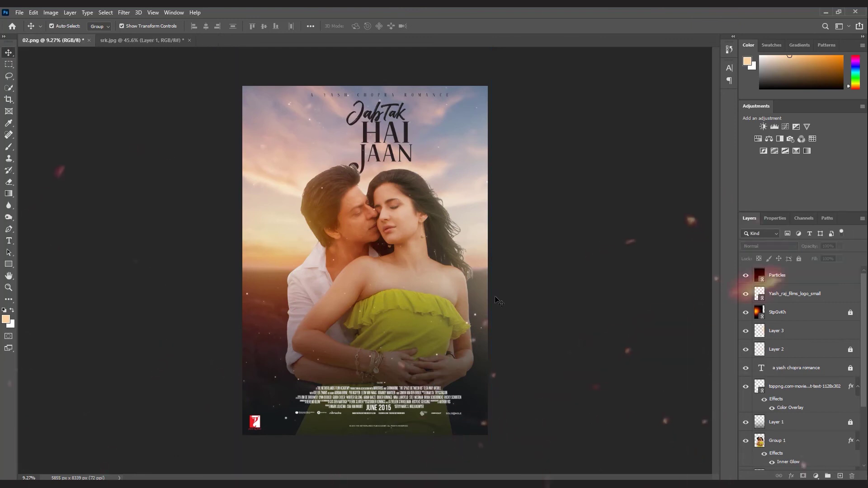
# Rasterize the Particles layer and erase the particles over the couple's faces with a large soft eraser
pyautogui.click(478, 320)
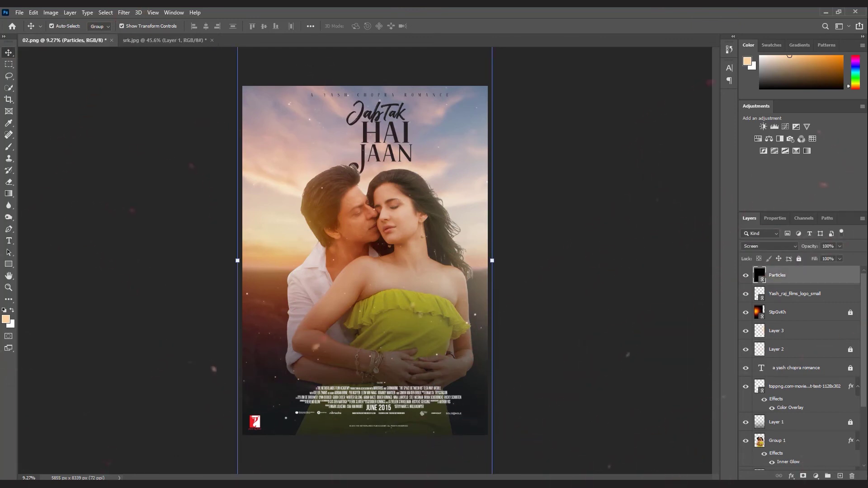
pyautogui.click(9, 182)
pyautogui.click(421, 199)
pyautogui.click(421, 194)
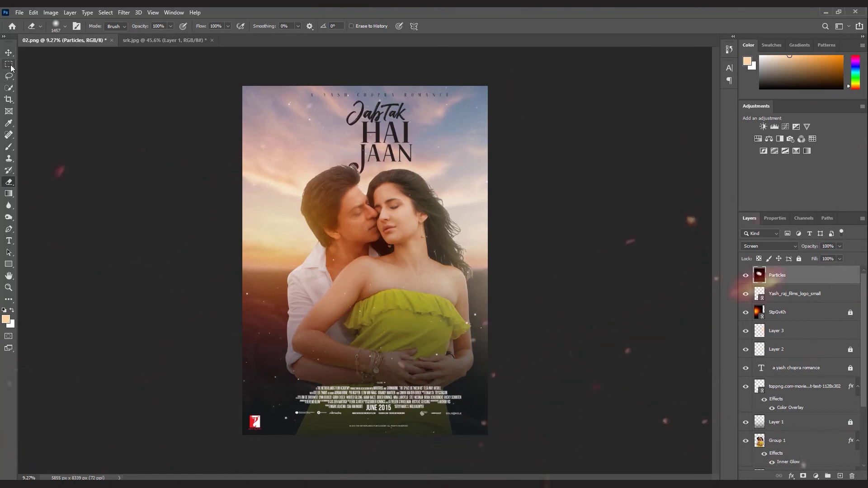
pyautogui.press('v')
pyautogui.click(448, 199)
pyautogui.scroll(6, 419, 214)
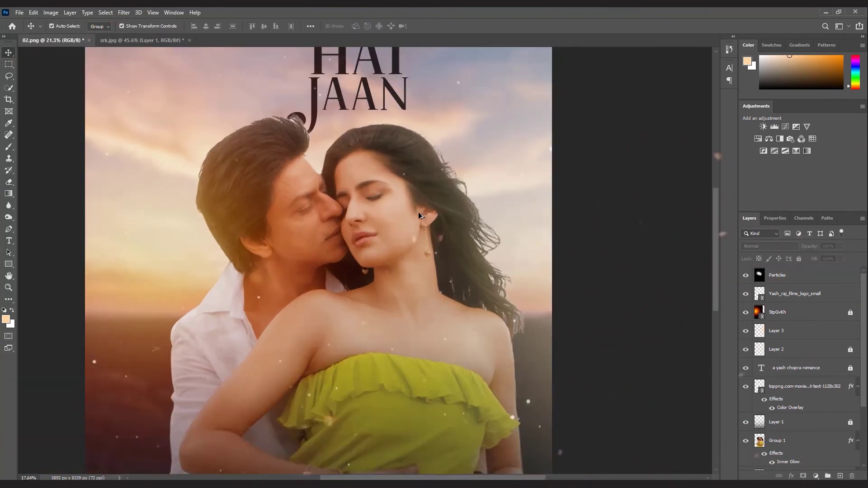
pyautogui.scroll(-5, 418, 213)
pyautogui.scroll(1, 364, 257)
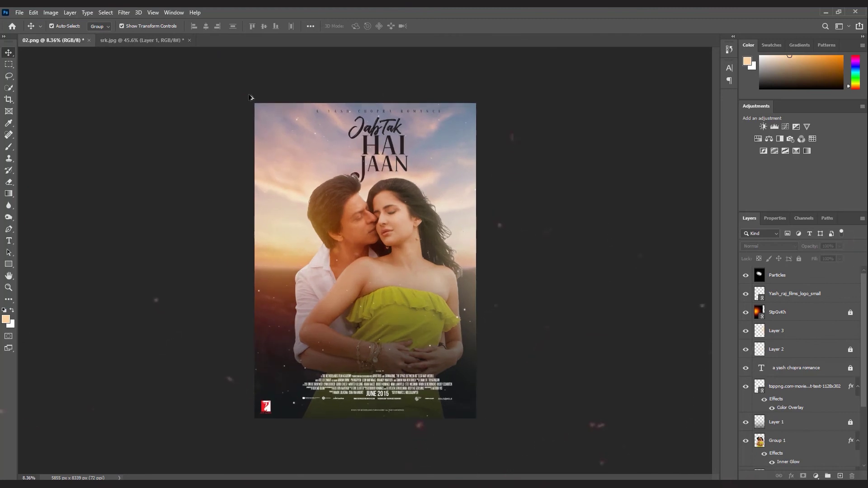
# Apply a Gaussian Blur with a radius of 8.8 pixels to the Particles layer and deselect it
pyautogui.click(467, 314)
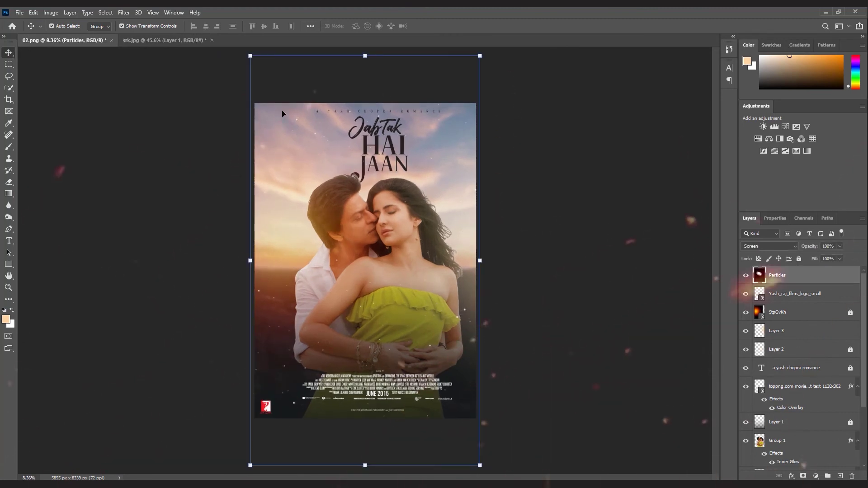
pyautogui.click(104, 12)
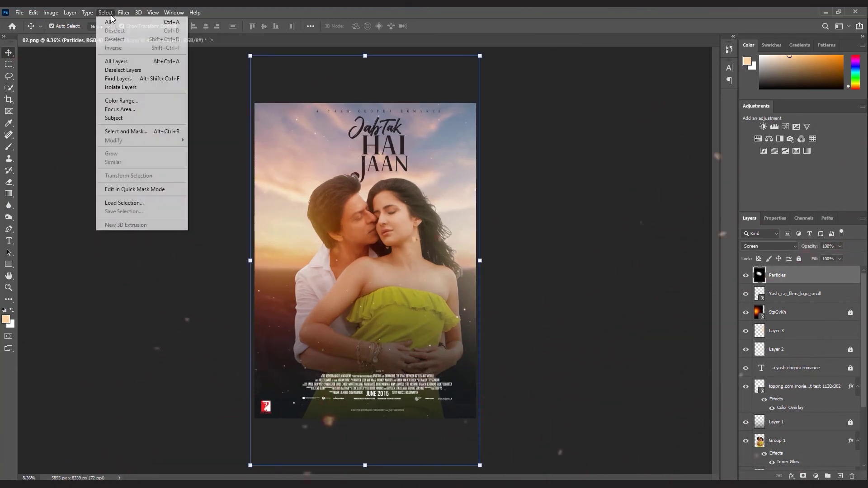
pyautogui.moveTo(124, 13)
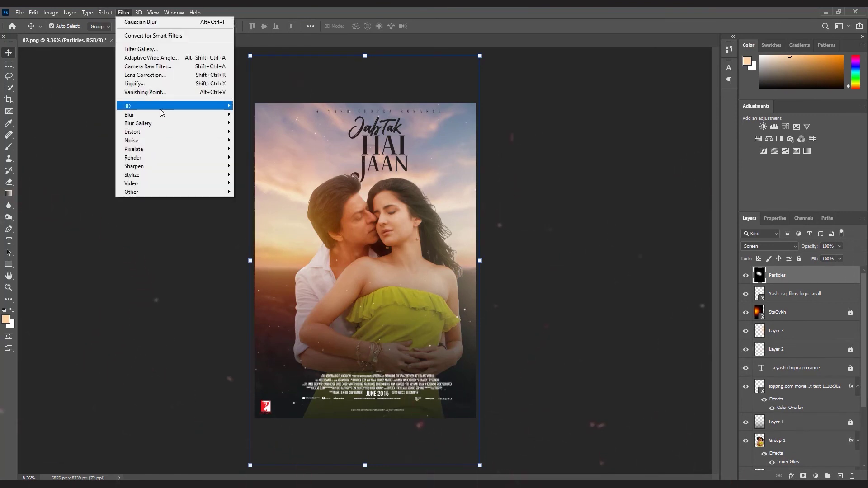
pyautogui.moveTo(160, 117)
pyautogui.click(256, 149)
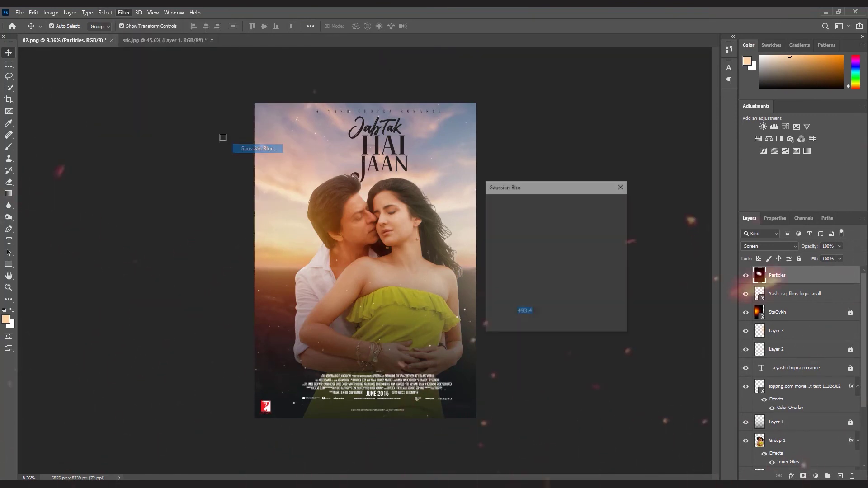
pyautogui.moveTo(515, 323); pyautogui.dragTo(525, 324)
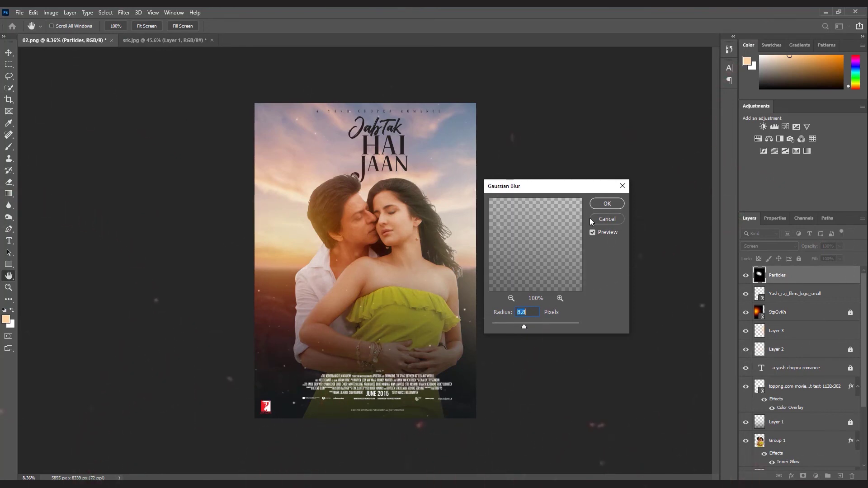
pyautogui.click(599, 208)
pyautogui.press('v')
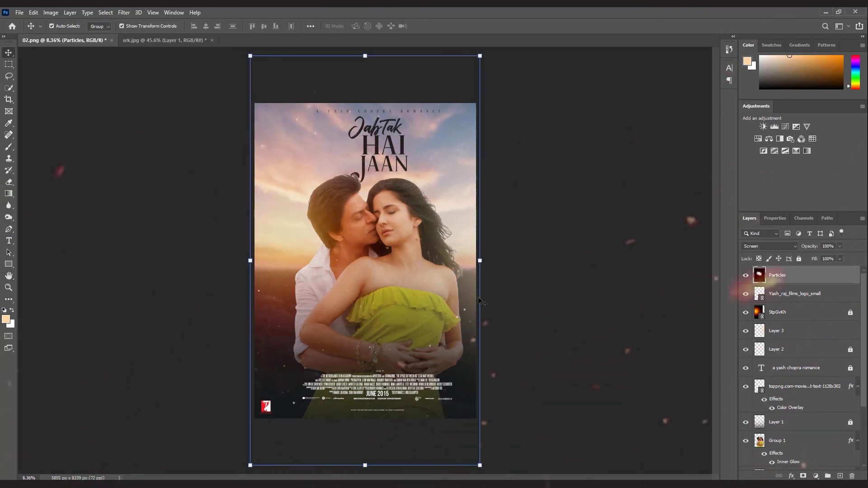
pyautogui.click(569, 225)
pyautogui.scroll(-1, 569, 224)
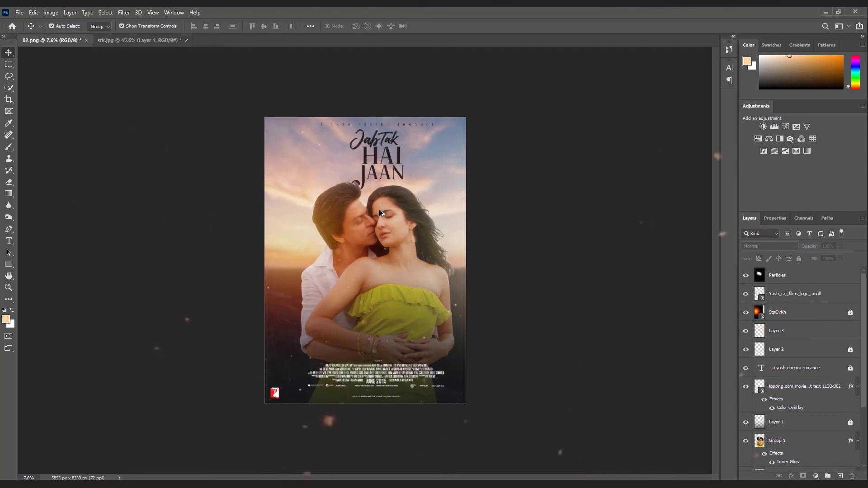
# Open the flattened poster sa.png and, in the Camera Raw Filter, set Texture to +19 and Clarity to +25
pyautogui.click(20, 13)
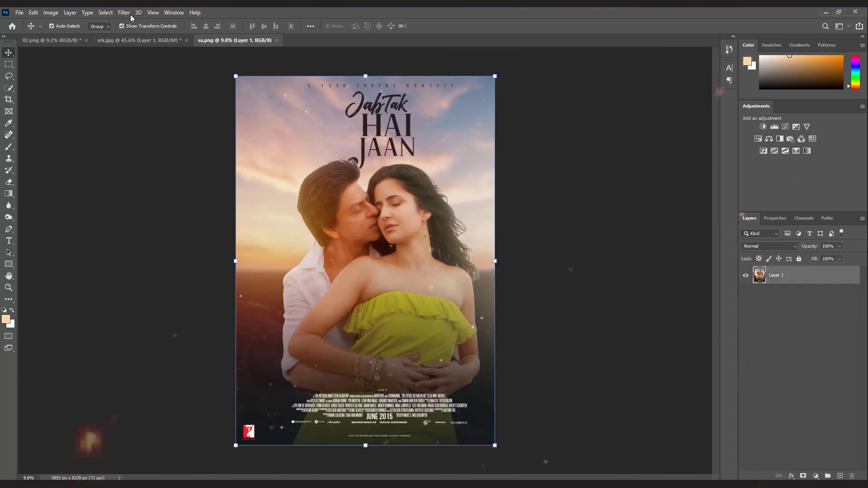
pyautogui.click(123, 12)
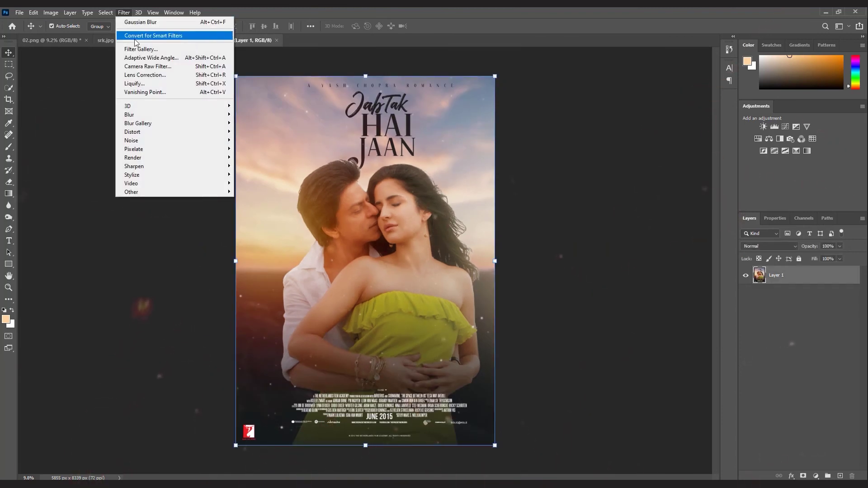
pyautogui.click(142, 66)
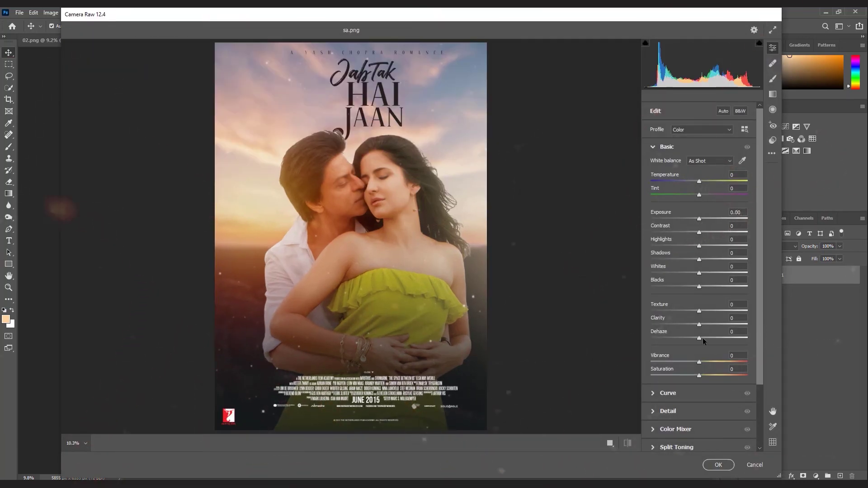
pyautogui.scroll(-3, 703, 342)
pyautogui.moveTo(725, 246)
pyautogui.mouseDown()
pyautogui.moveTo(692, 246)
pyautogui.moveTo(732, 246)
pyautogui.mouseUp()
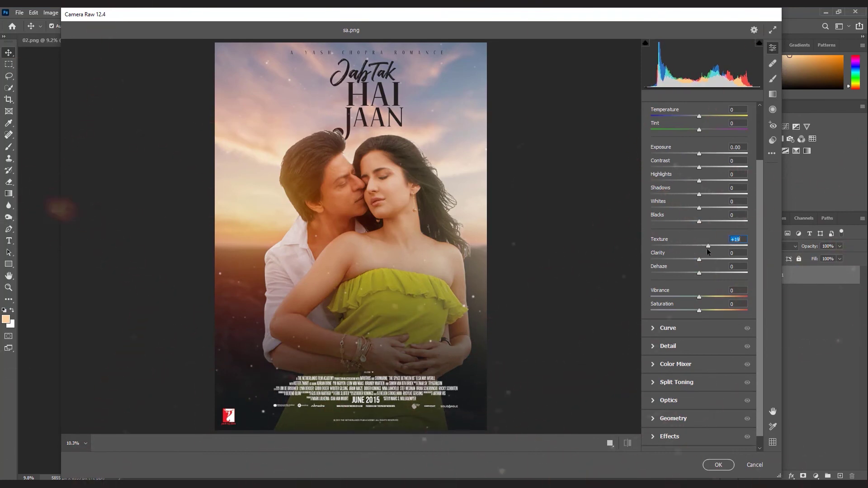
pyautogui.moveTo(701, 259); pyautogui.dragTo(711, 257)
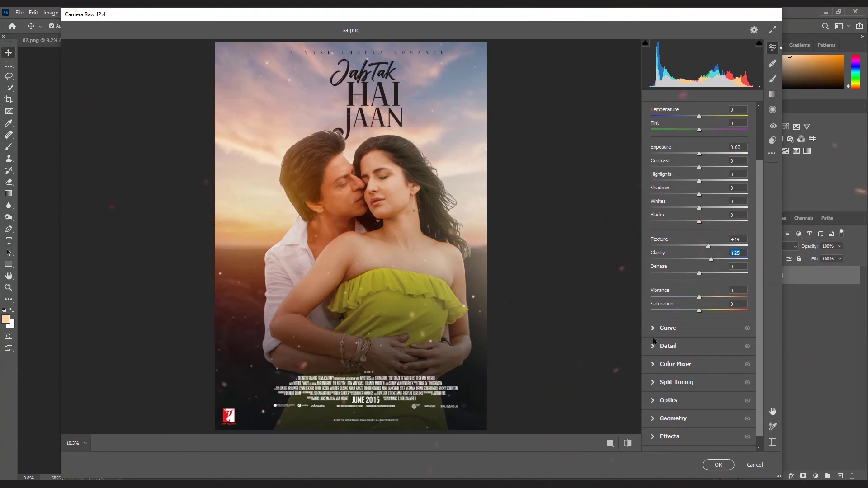
# Set the Camera Raw effects to Grain 47 and Vignetting -7, apply the filter and deselect the poster layer
pyautogui.scroll(-1, 652, 375)
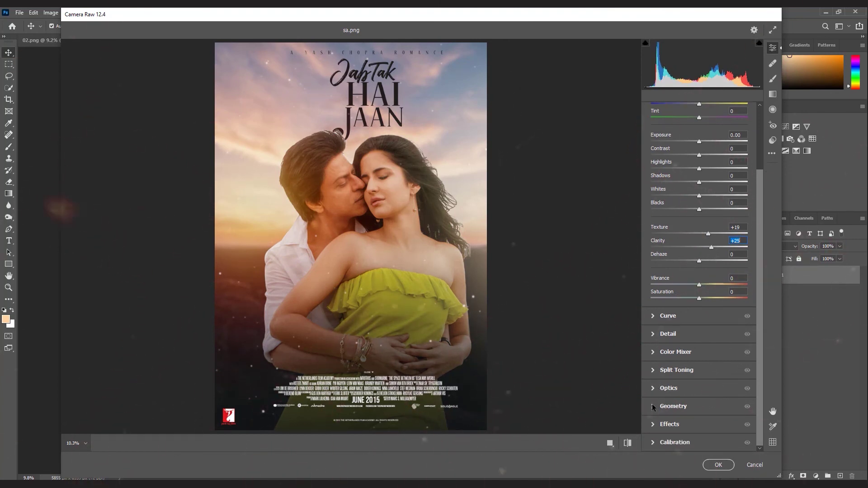
pyautogui.click(653, 425)
pyautogui.moveTo(652, 296); pyautogui.dragTo(699, 312)
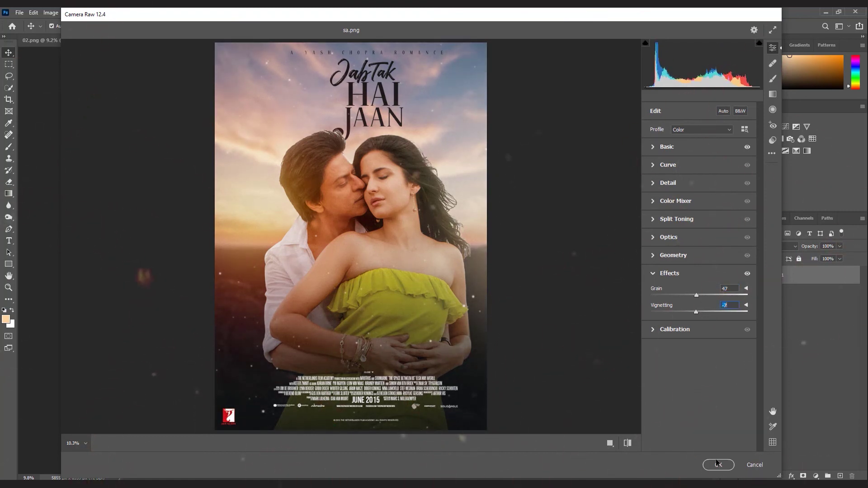
pyautogui.click(718, 464)
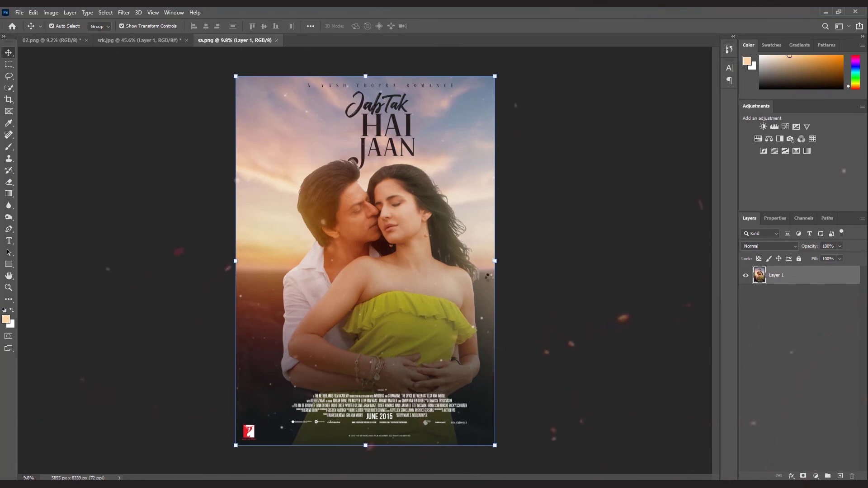
pyautogui.click(558, 267)
pyautogui.scroll(-2, 455, 195)
pyautogui.scroll(1, 455, 195)
pyautogui.click(761, 138)
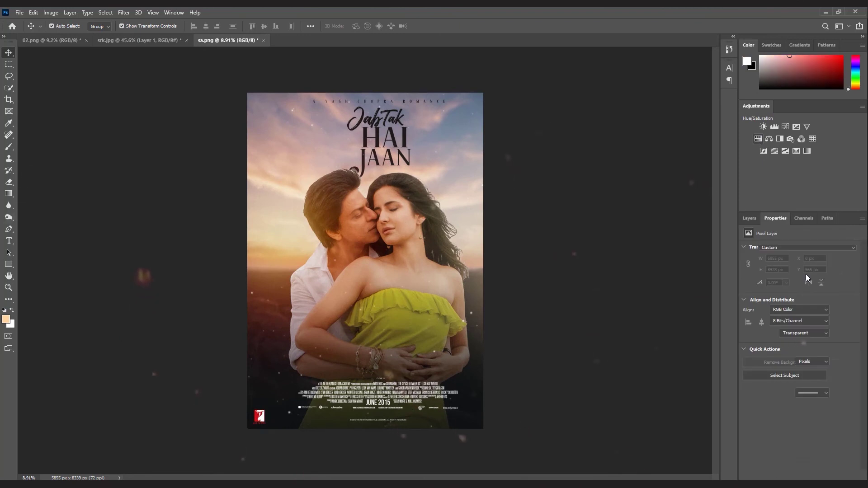
pyautogui.moveTo(800, 283); pyautogui.dragTo(795, 283)
pyautogui.click(800, 282)
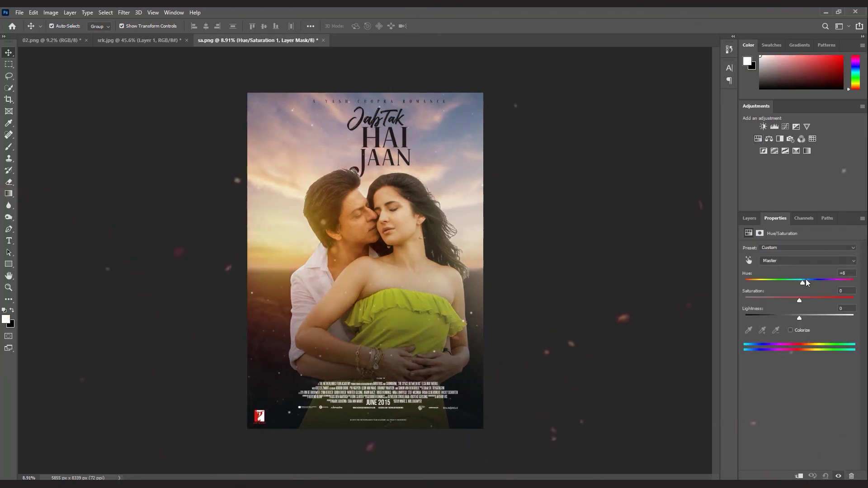
pyautogui.click(748, 219)
pyautogui.hotkey('ctrl', 'z')
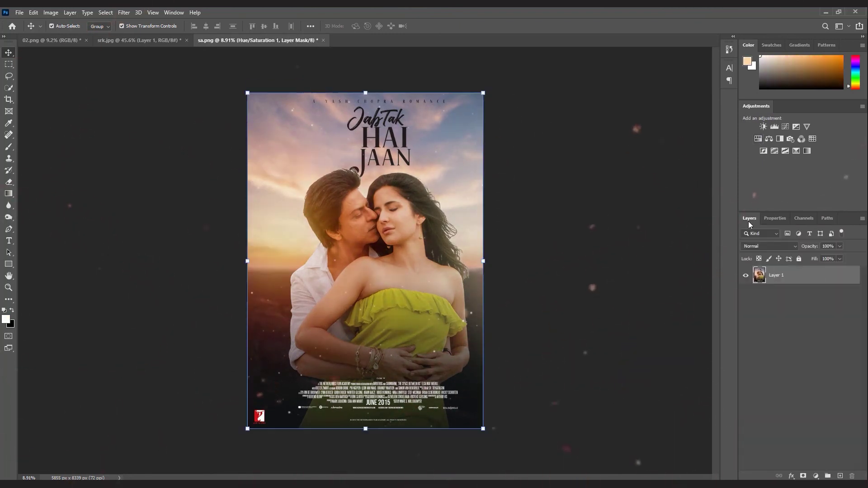
# Apply another Camera Raw Filter to the poster layer with Exposure -0.15, Temperature +6 and Tint +5
pyautogui.click(556, 266)
pyautogui.scroll(4, 398, 244)
pyautogui.scroll(-2, 418, 224)
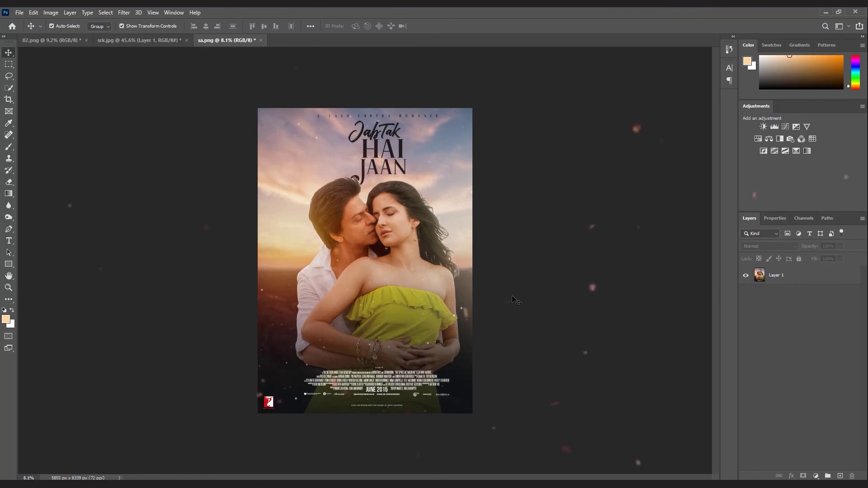
pyautogui.scroll(-1, 510, 291)
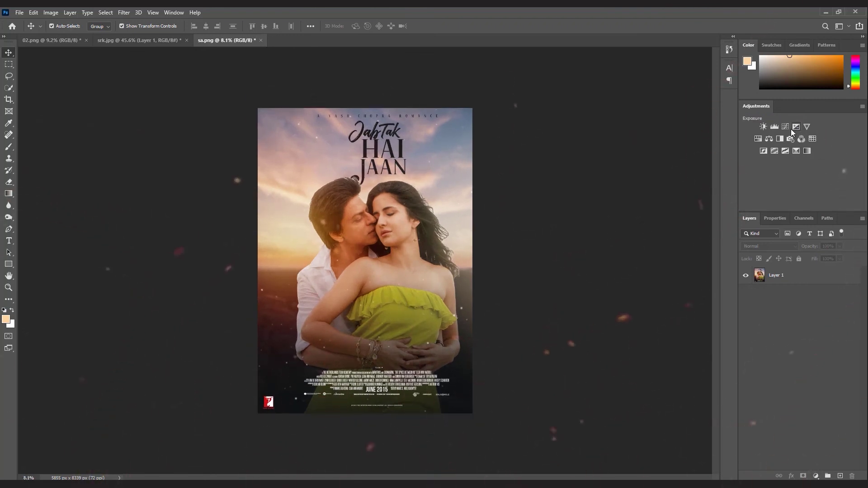
pyautogui.click(778, 275)
pyautogui.click(123, 12)
pyautogui.click(129, 68)
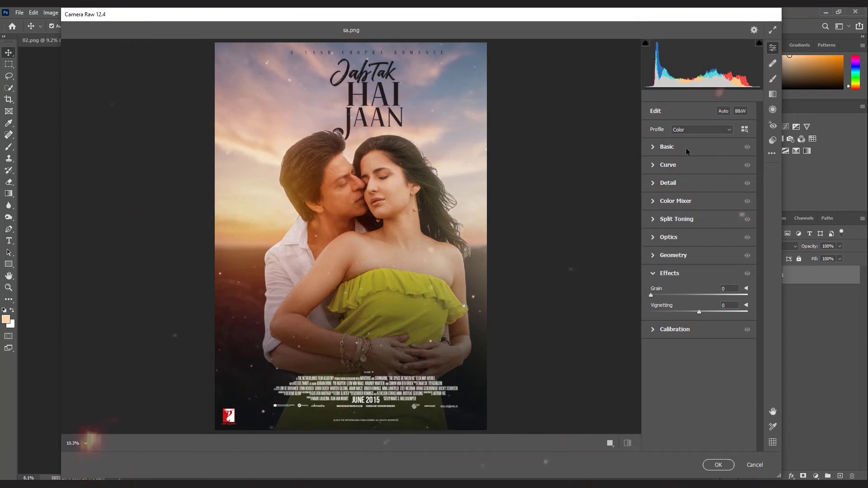
pyautogui.click(653, 147)
pyautogui.click(700, 218)
pyautogui.moveTo(701, 218); pyautogui.dragTo(689, 233)
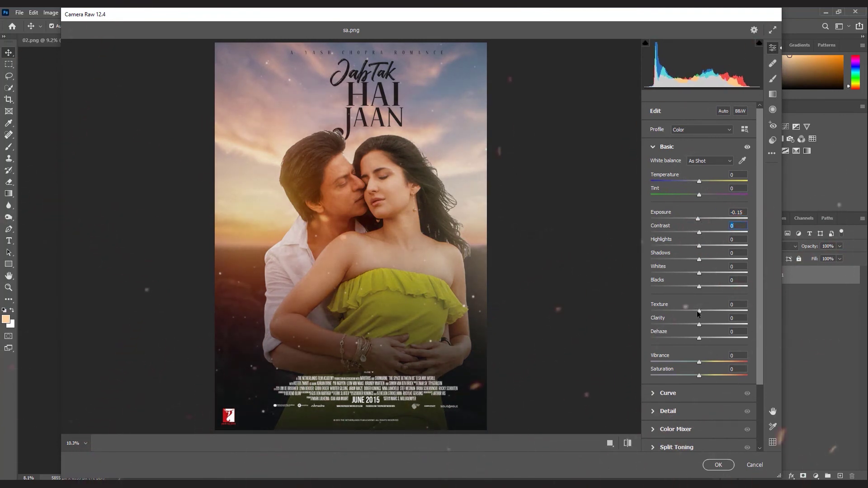
pyautogui.moveTo(707, 178)
pyautogui.mouseDown()
pyautogui.moveTo(687, 179)
pyautogui.moveTo(705, 178)
pyautogui.moveTo(696, 180)
pyautogui.moveTo(705, 196)
pyautogui.moveTo(703, 181)
pyautogui.mouseUp()
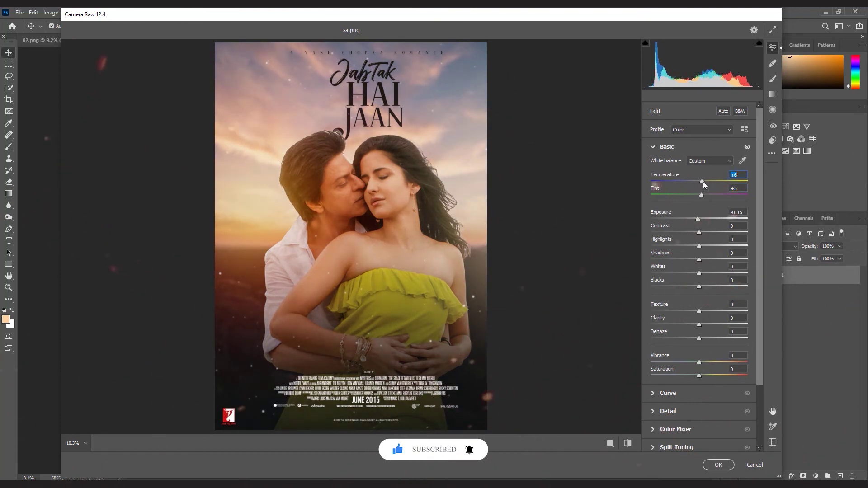
pyautogui.click(733, 469)
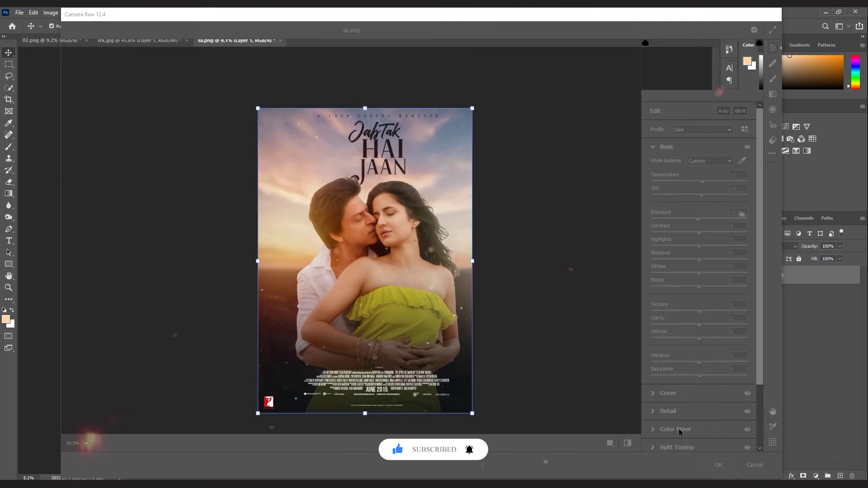
# Add a Vibrance adjustment layer above the poster with Vibrance at +7 and check the finished composition
pyautogui.scroll(-2, 533, 322)
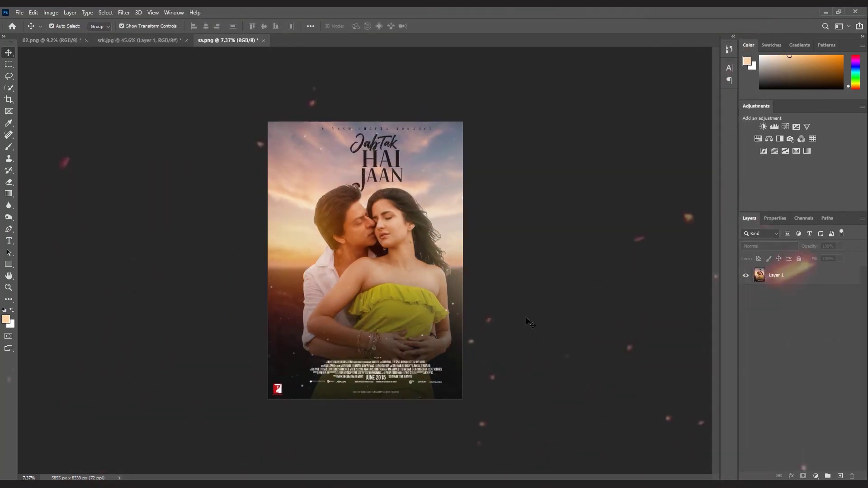
pyautogui.scroll(4, 486, 266)
pyautogui.scroll(-2, 520, 270)
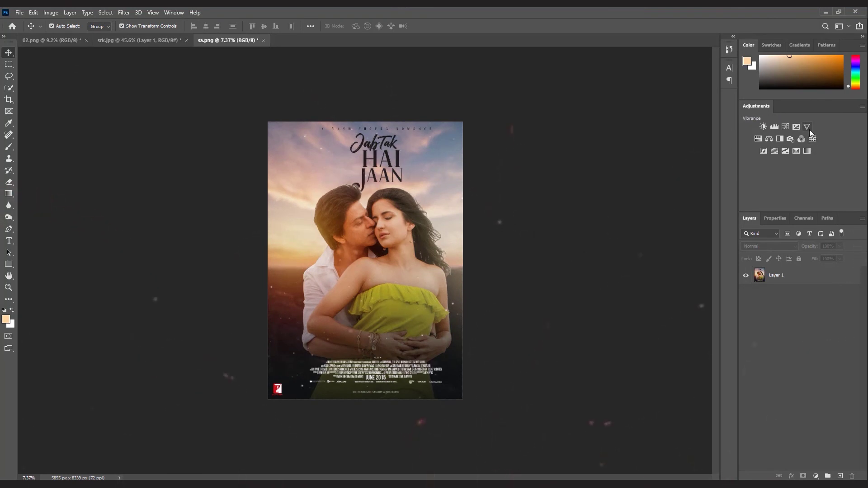
pyautogui.click(807, 127)
pyautogui.moveTo(799, 256); pyautogui.dragTo(831, 257)
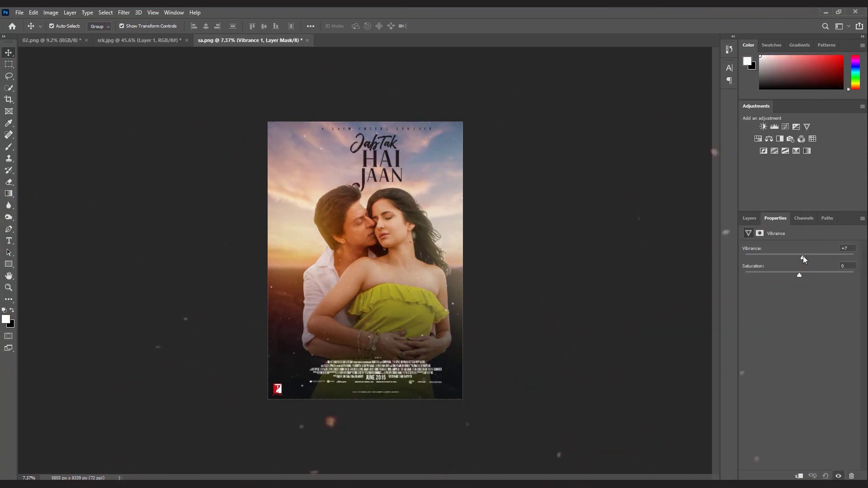
pyautogui.click(752, 219)
pyautogui.scroll(6, 430, 240)
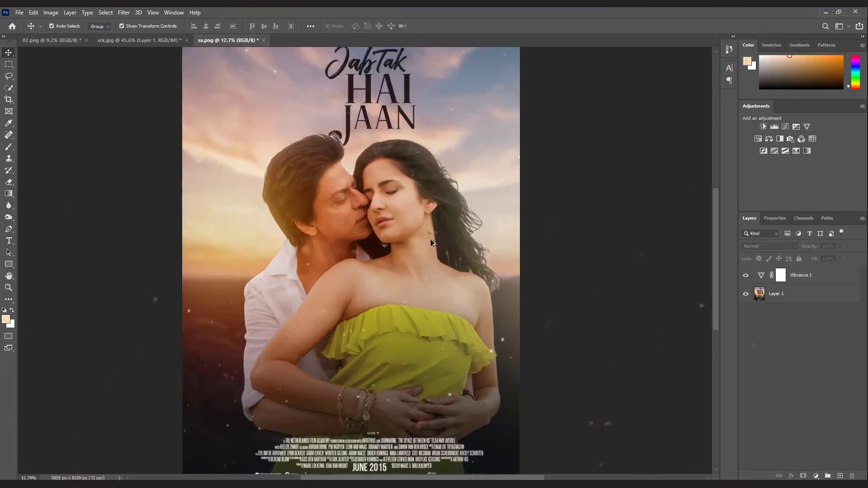
pyautogui.scroll(4, 303, 151)
pyautogui.scroll(-5, 303, 151)
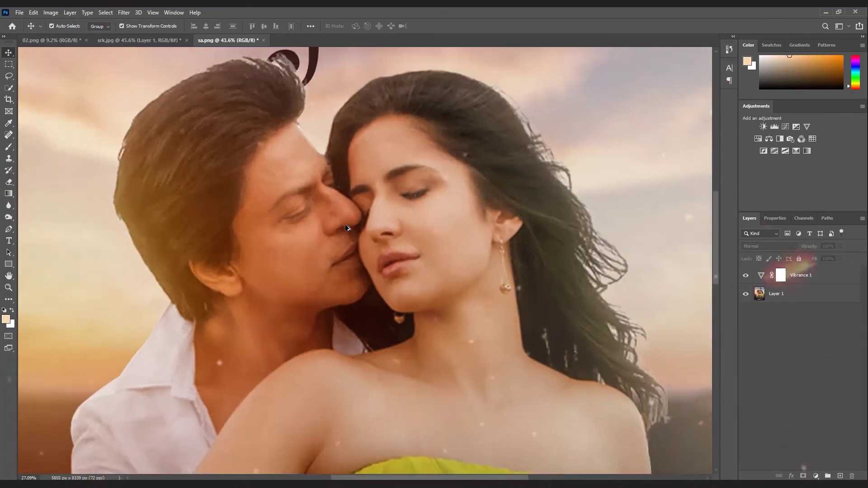
pyautogui.scroll(-2, 391, 212)
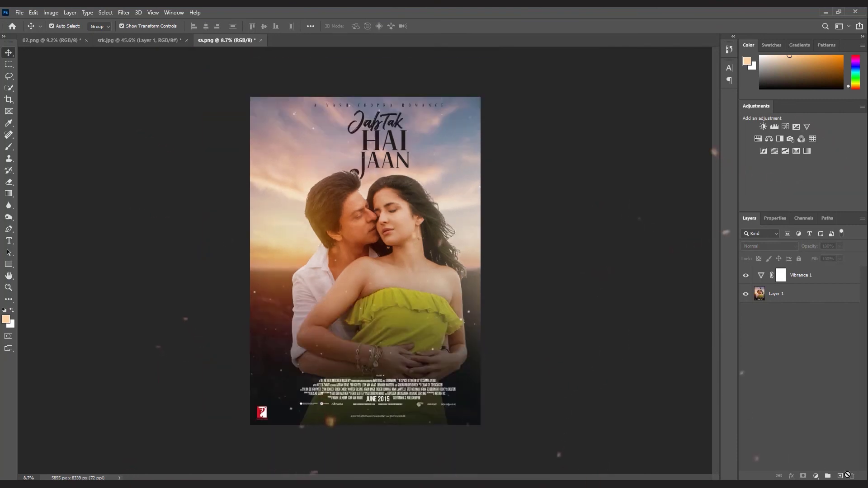
pyautogui.scroll(1, 436, 270)
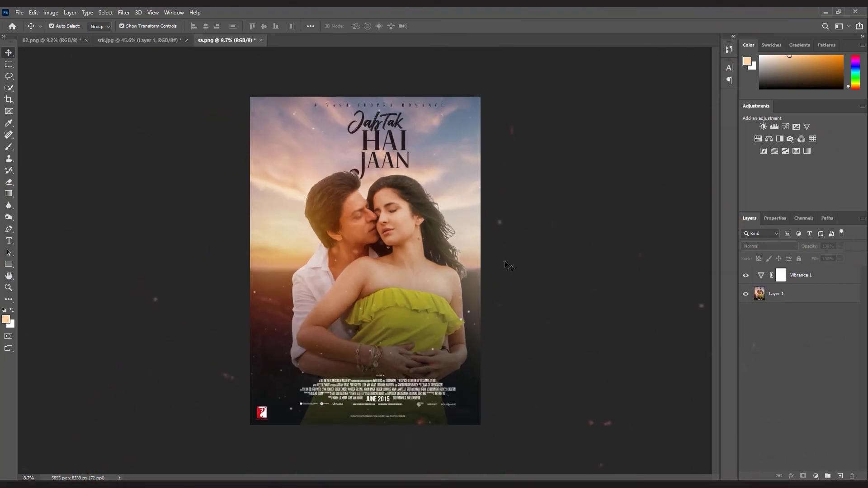